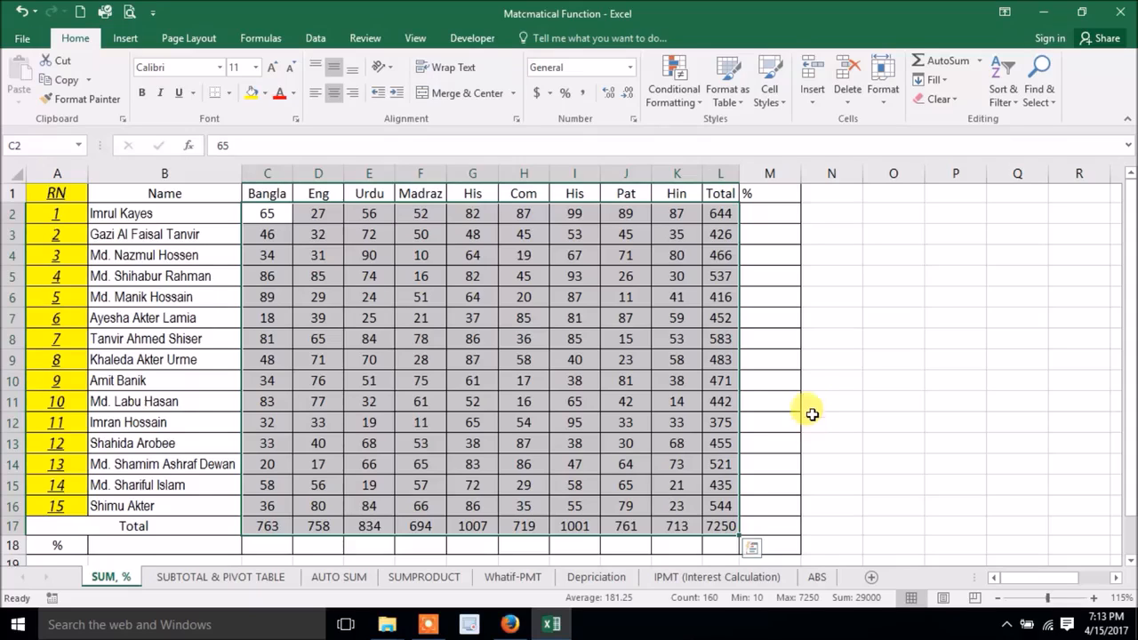
pyautogui.click(717, 214)
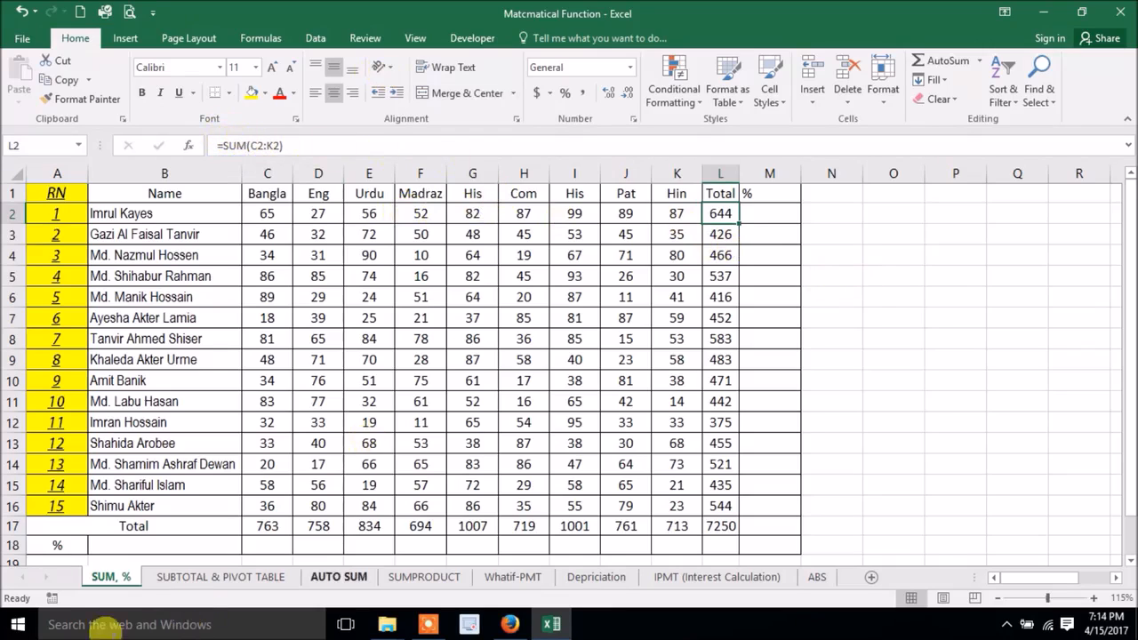
pyautogui.click(258, 465)
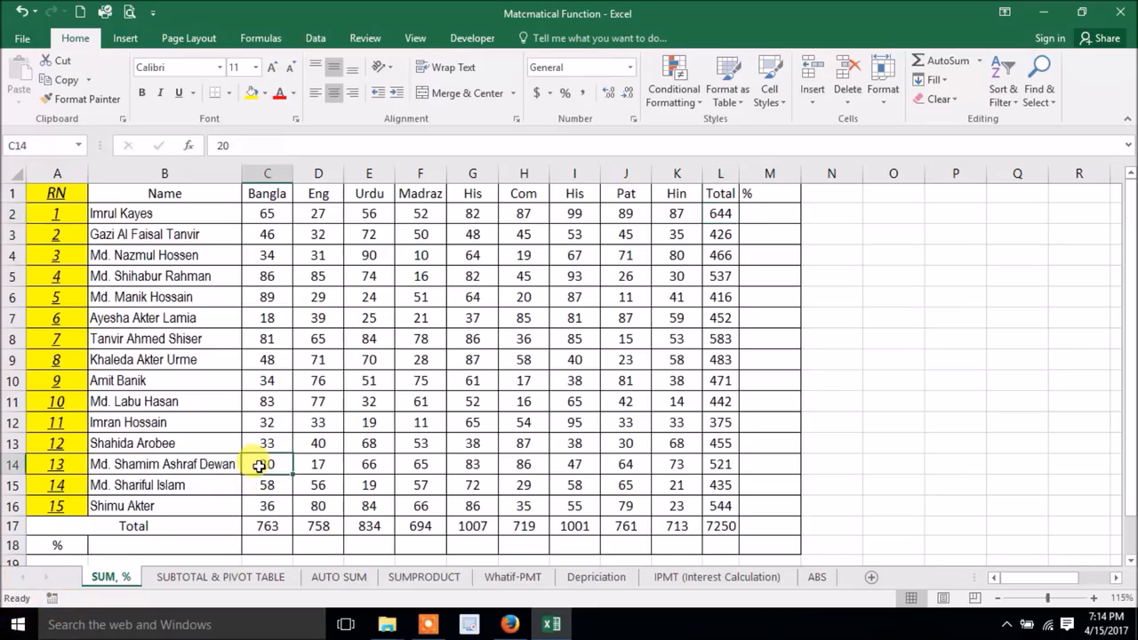
pyautogui.press('Down')
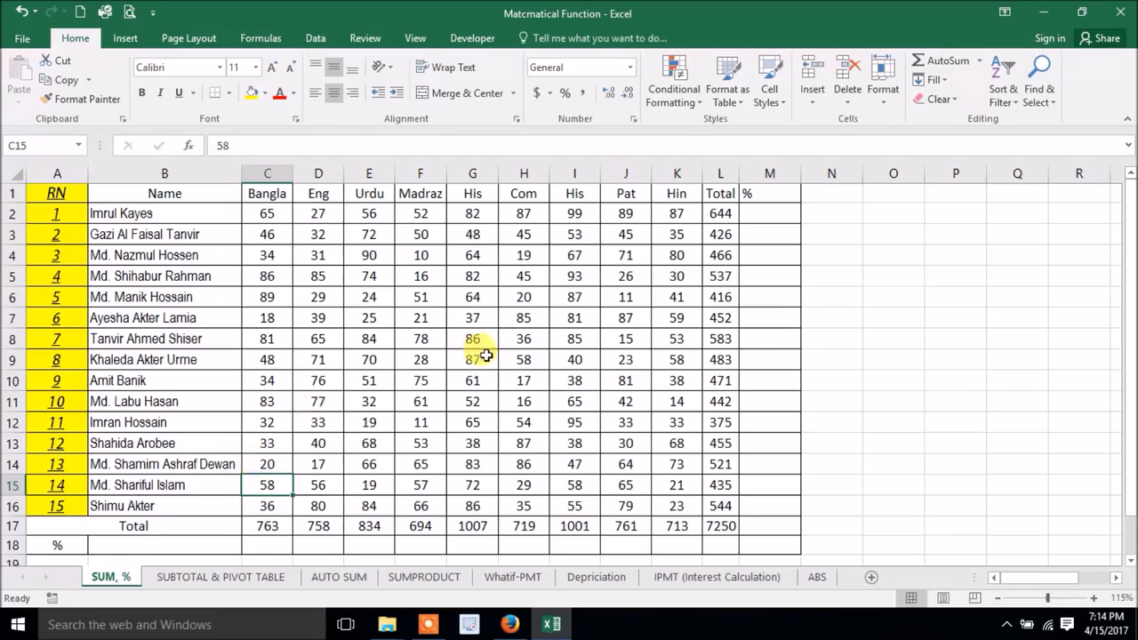
# Widen the Total column slightly and center-align the contents of column M
pyautogui.moveTo(739, 174); pyautogui.dragTo(750, 173)
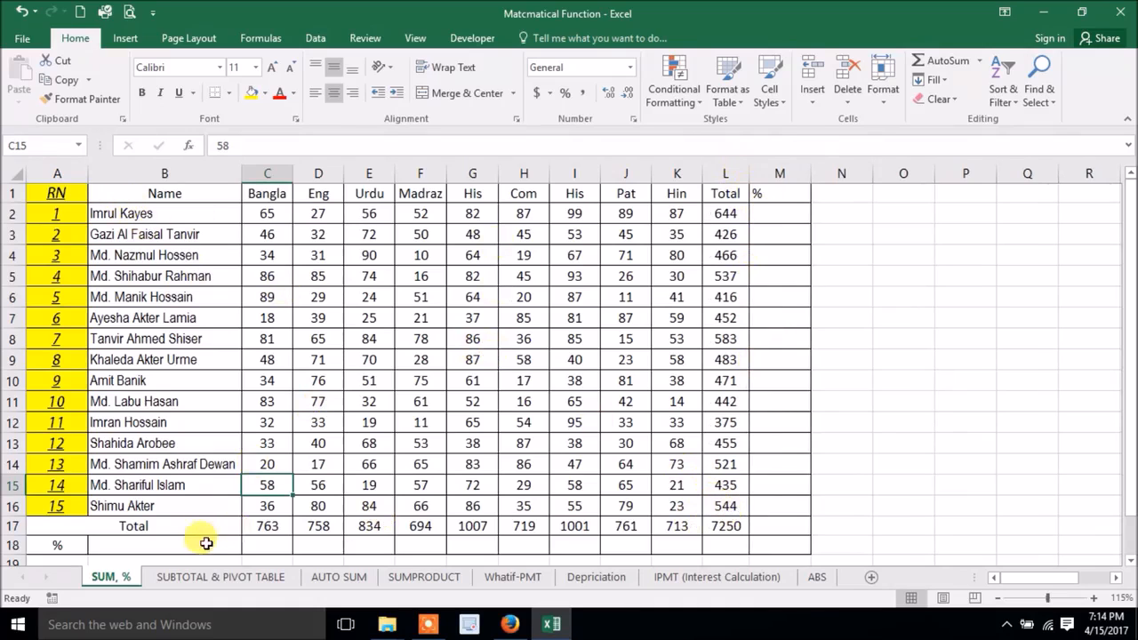
pyautogui.click(779, 173)
pyautogui.click(338, 98)
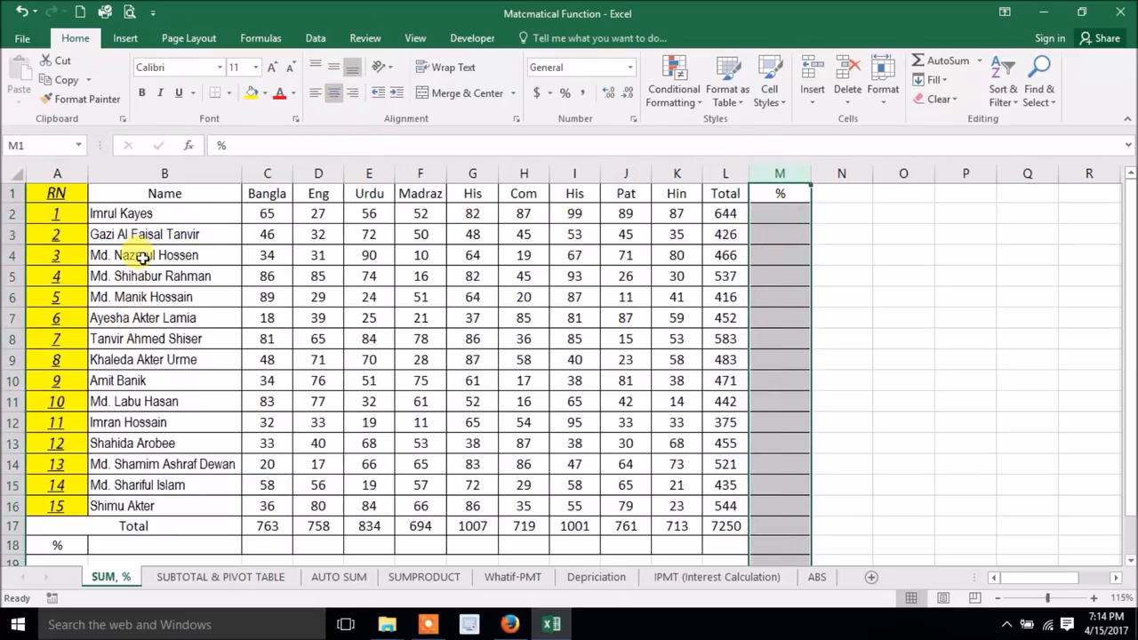
# Enter the formula =L2/L17 in cell M2 to get the first student's share of the grand total
pyautogui.click(794, 213)
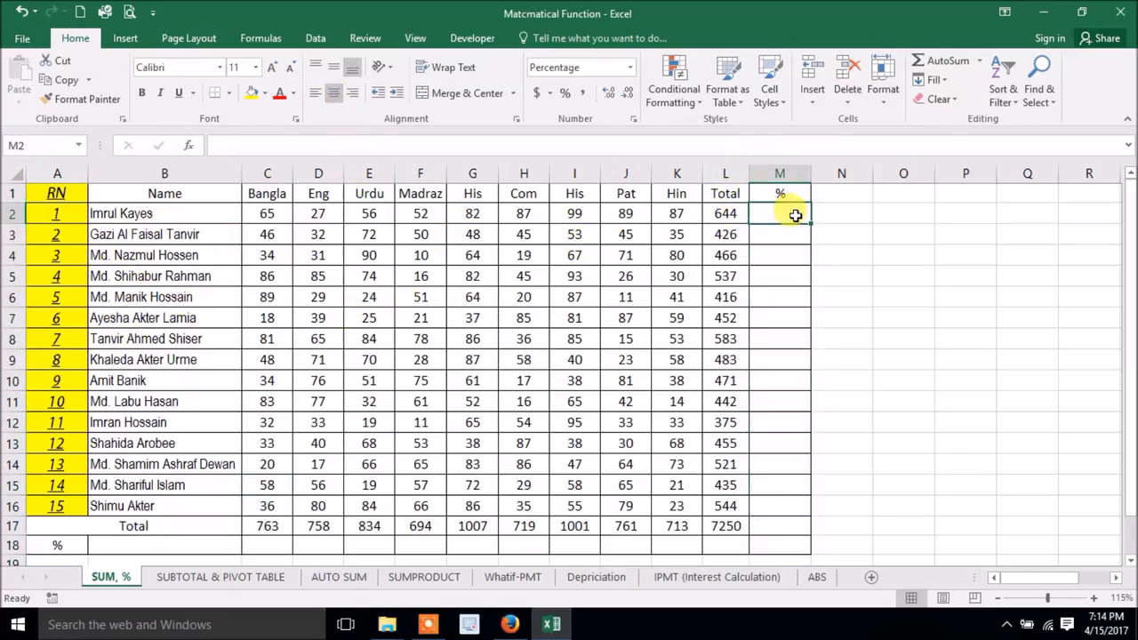
pyautogui.write('=')
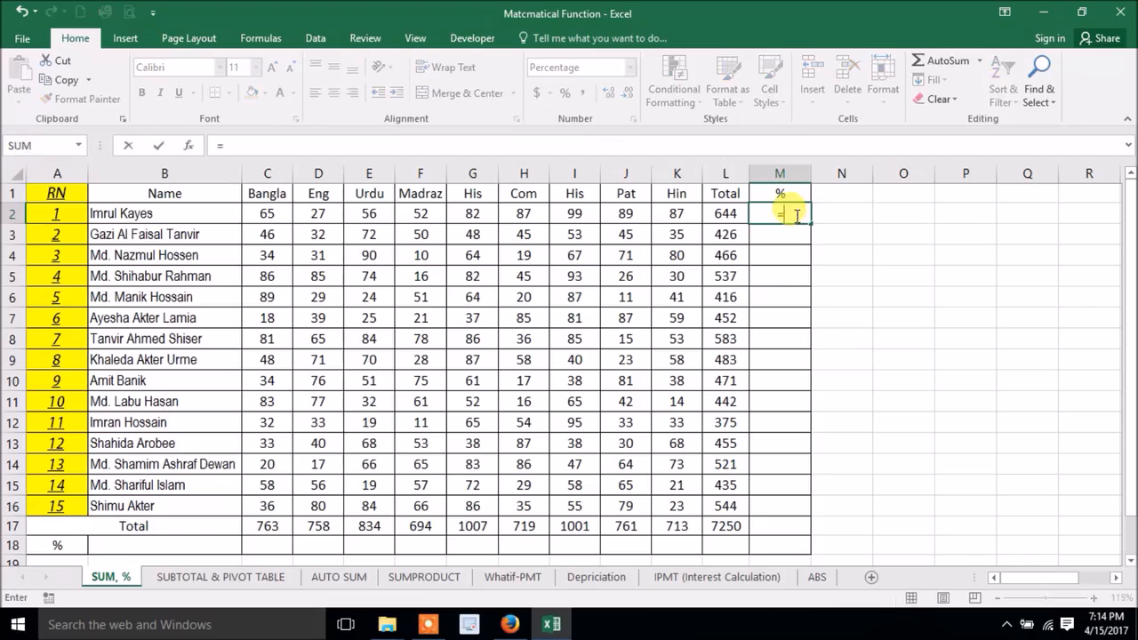
pyautogui.click(718, 216)
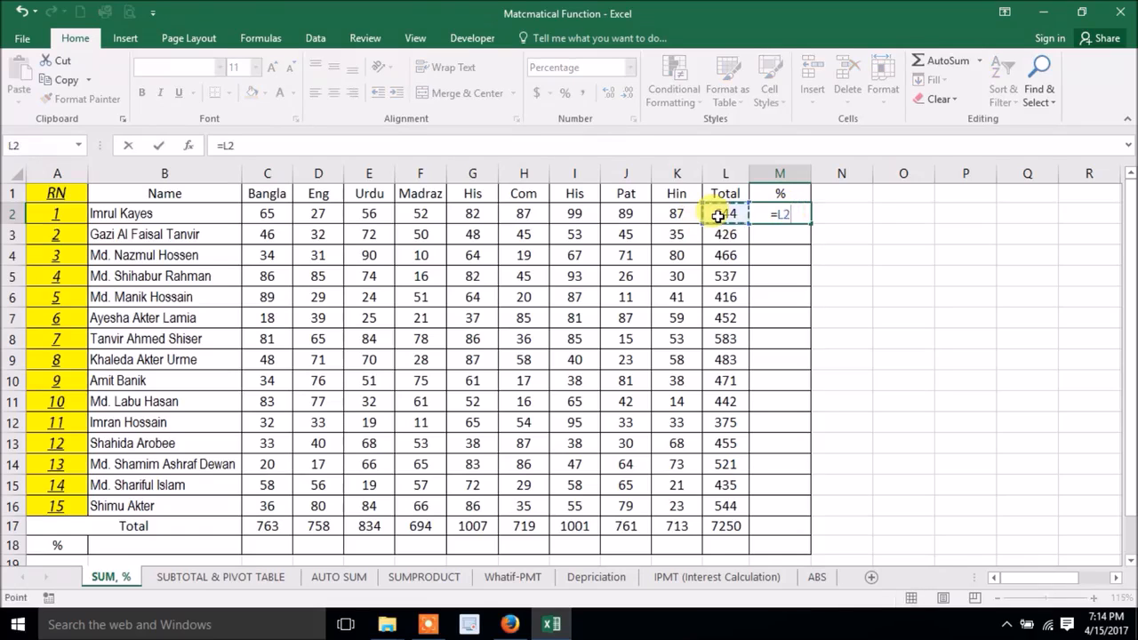
pyautogui.write('/')
pyautogui.click(727, 523)
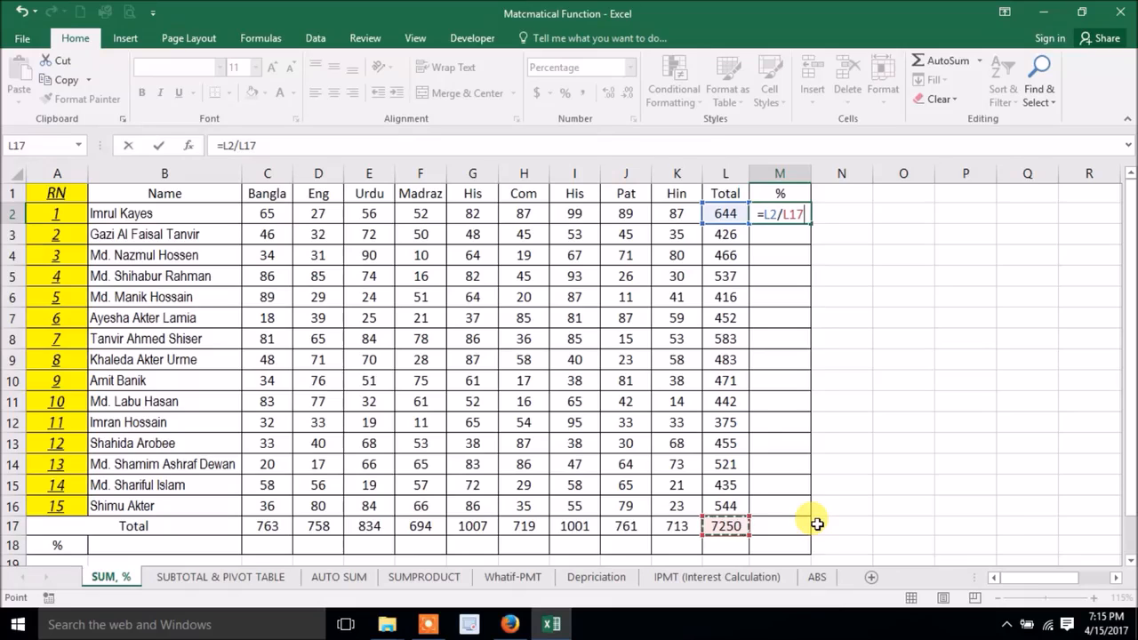
pyautogui.press('Return')
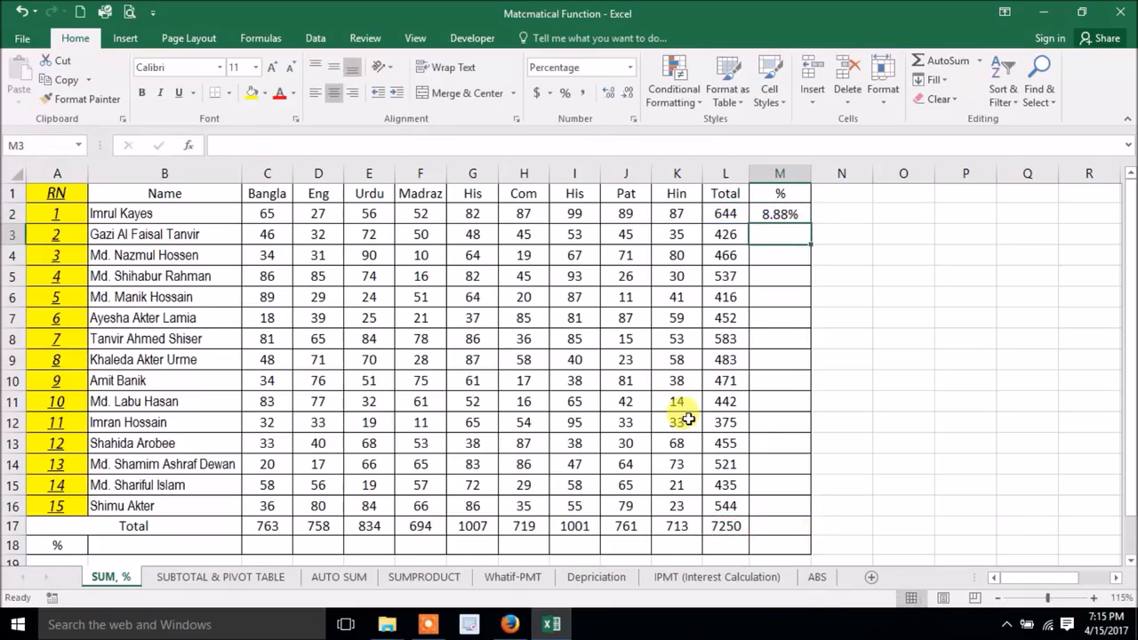
# Set cell M3 to the General number format, and try Percentage and General on cell M2
pyautogui.click(629, 67)
pyautogui.click(582, 96)
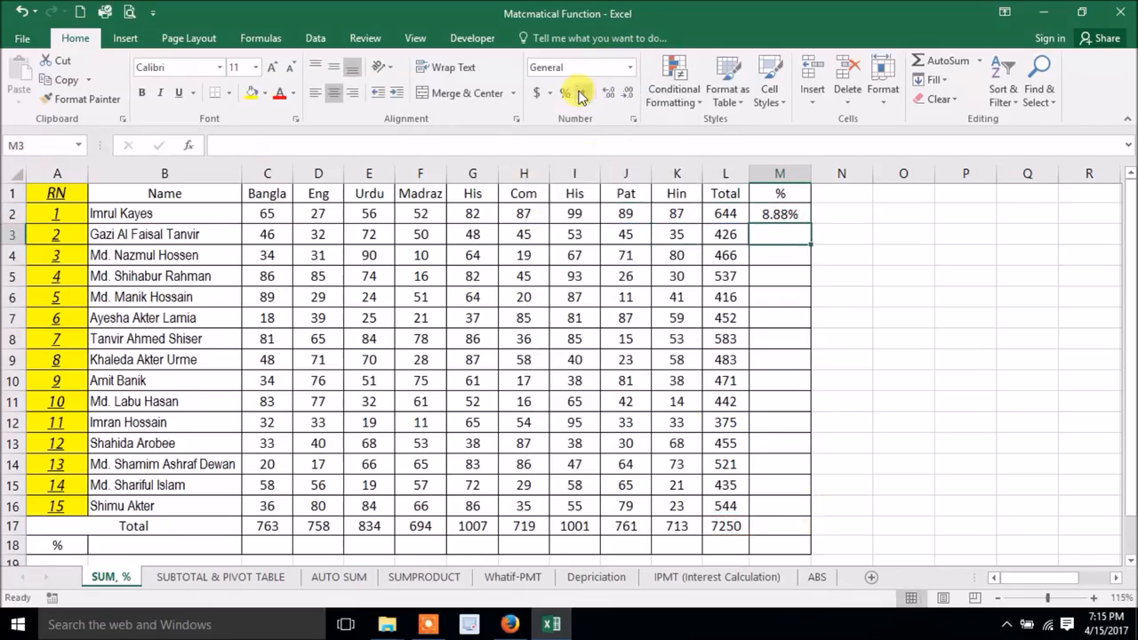
pyautogui.click(790, 214)
pyautogui.click(562, 94)
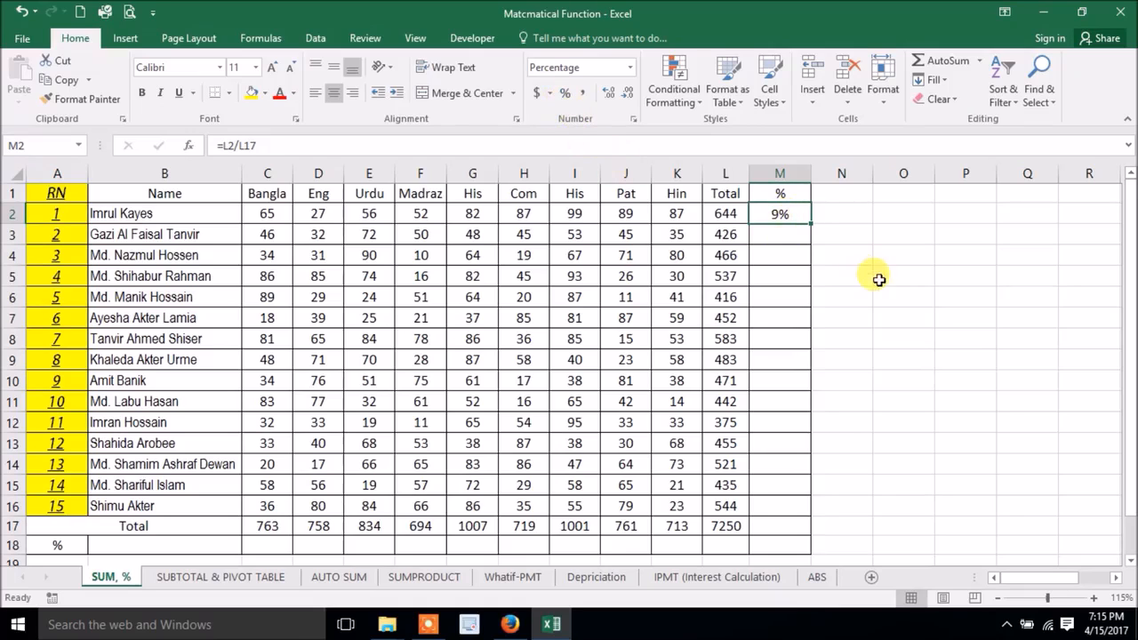
pyautogui.click(628, 68)
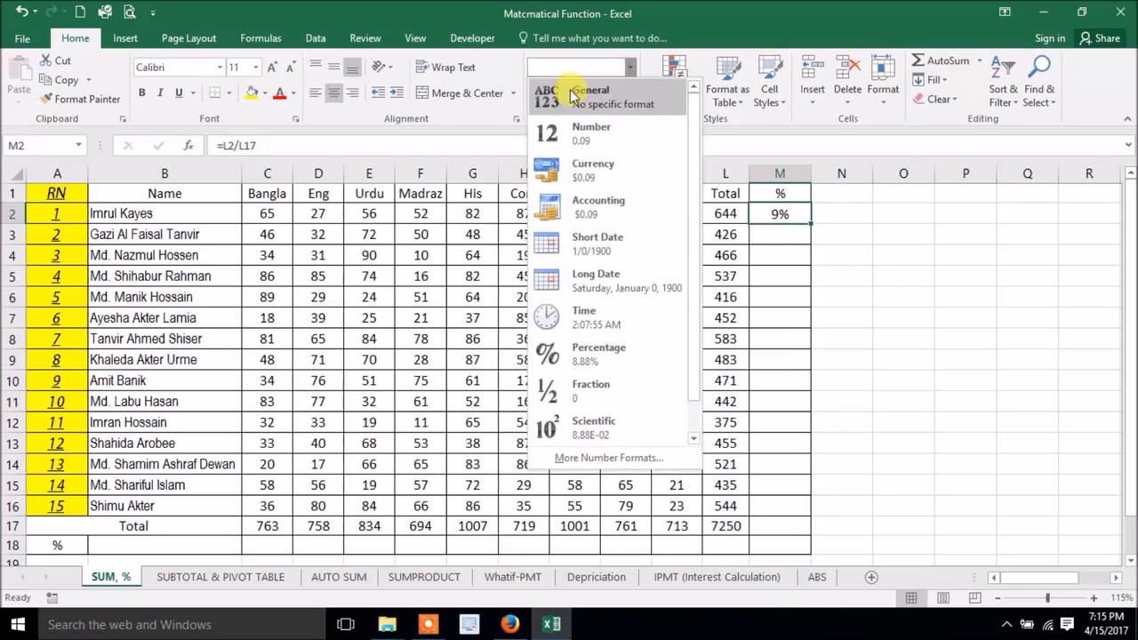
pyautogui.click(569, 91)
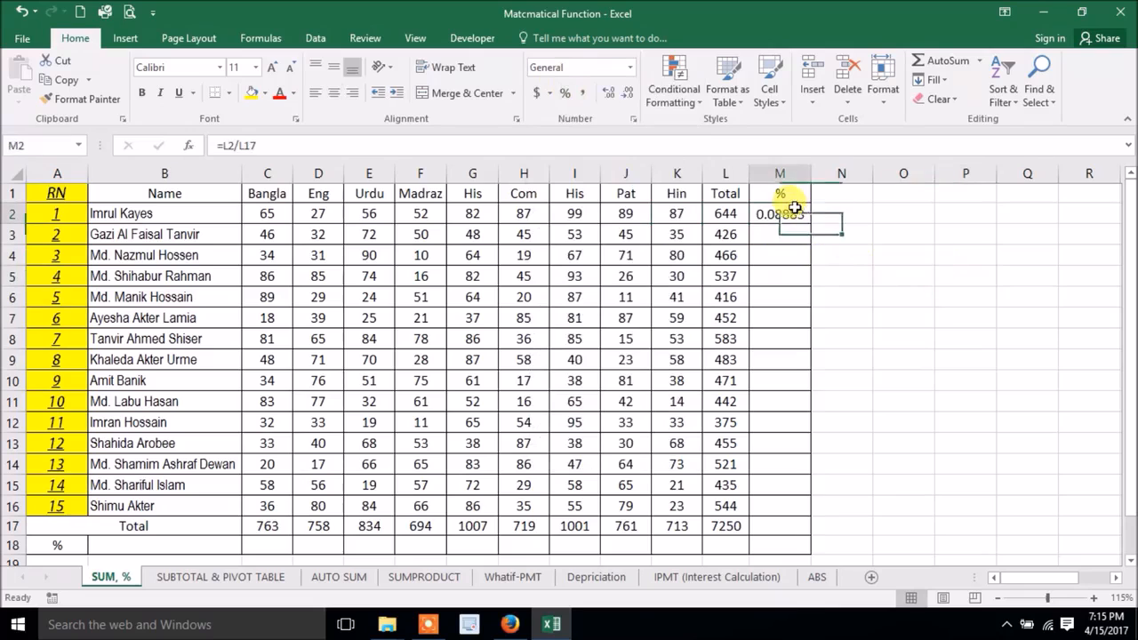
# Format cell M2 as a percentage with two decimal places
pyautogui.click(563, 93)
pyautogui.click(612, 96)
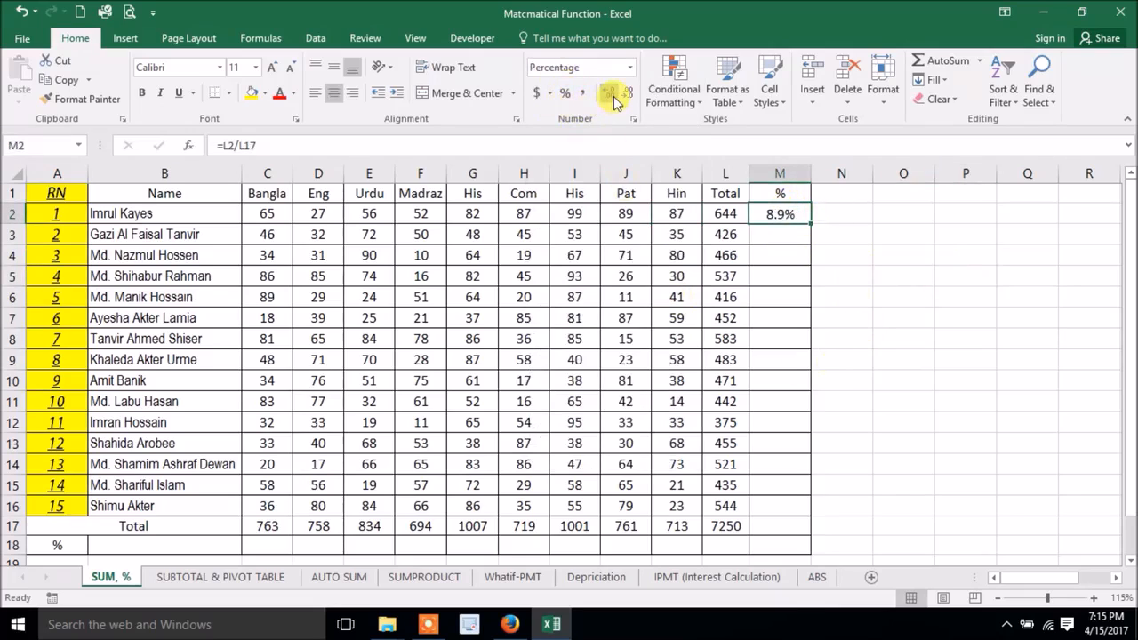
pyautogui.click(613, 97)
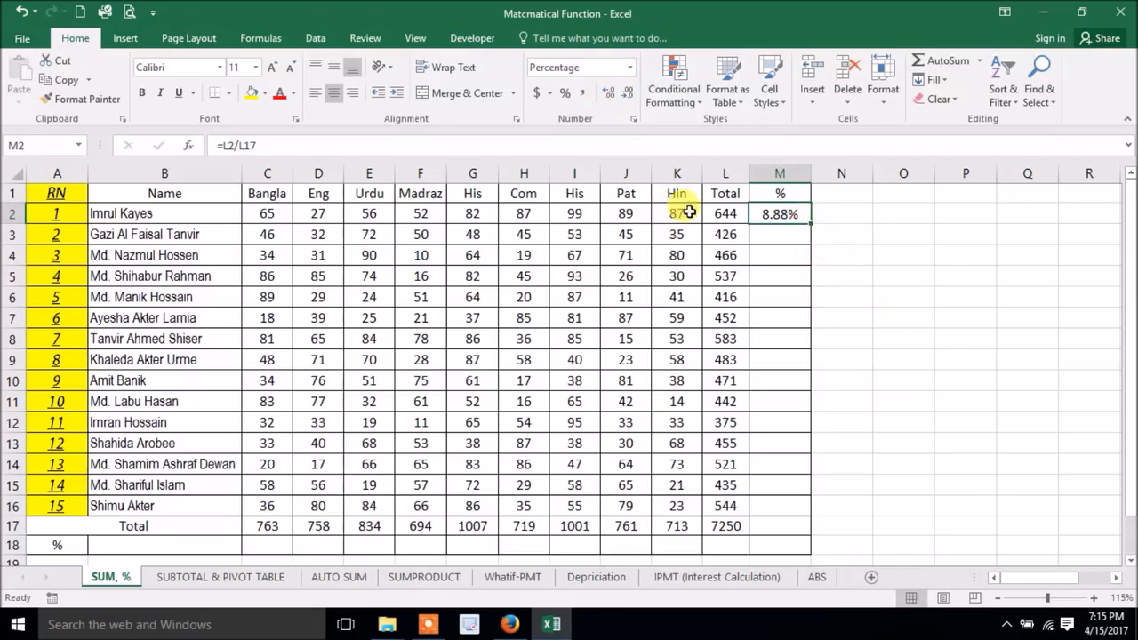
# Clear the totals in L3:L16 and refill them by copying the SUM formula down from L2
pyautogui.click(716, 219)
pyautogui.moveTo(729, 229); pyautogui.dragTo(734, 503)
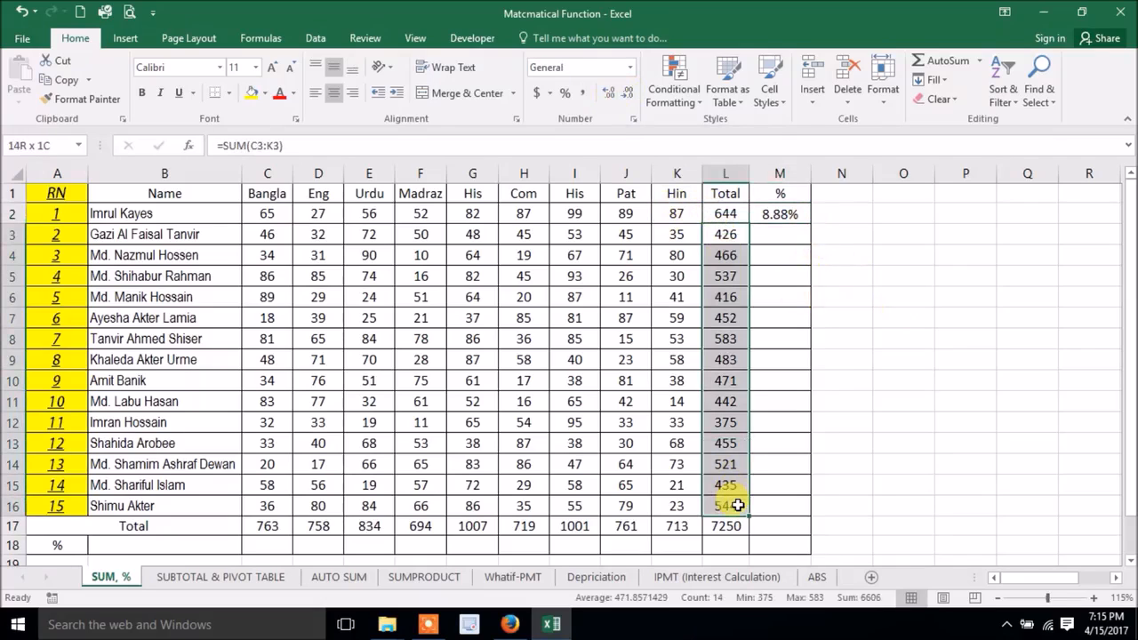
pyautogui.press('Delete')
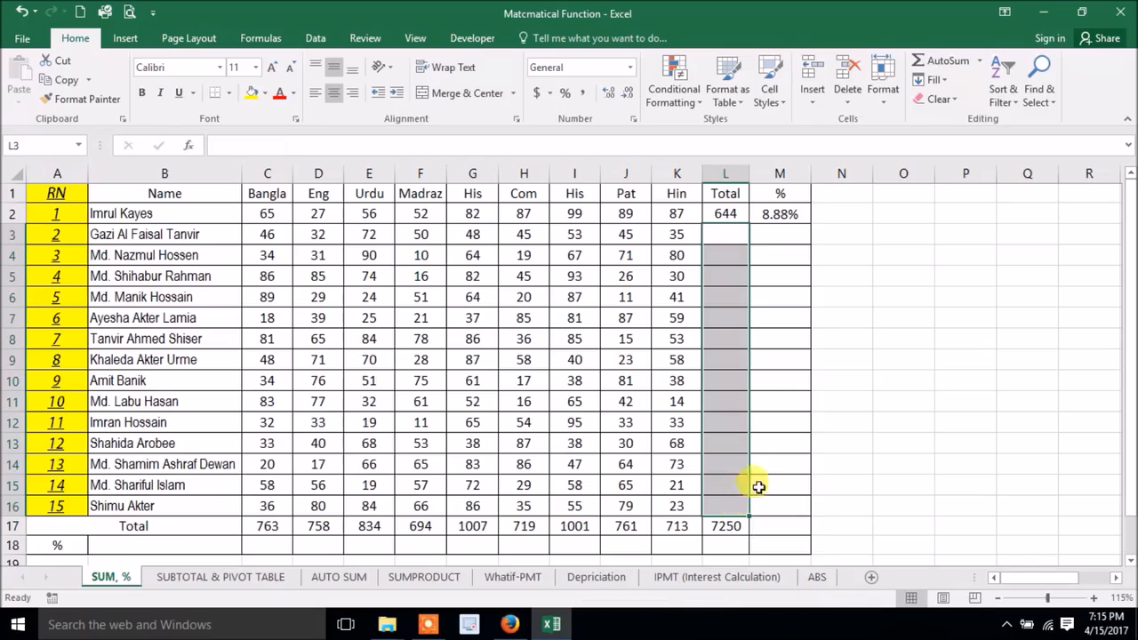
pyautogui.click(725, 215)
pyautogui.doubleClick(748, 224)
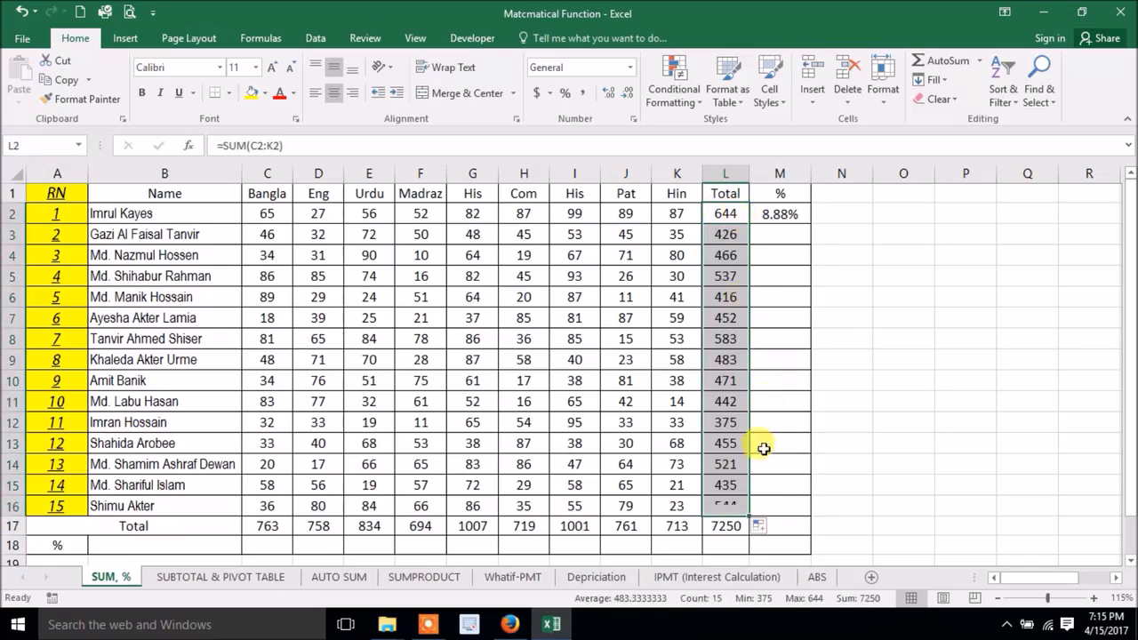
# Copy the percentage formula from M2 down through M18
pyautogui.click(787, 214)
pyautogui.doubleClick(811, 227)
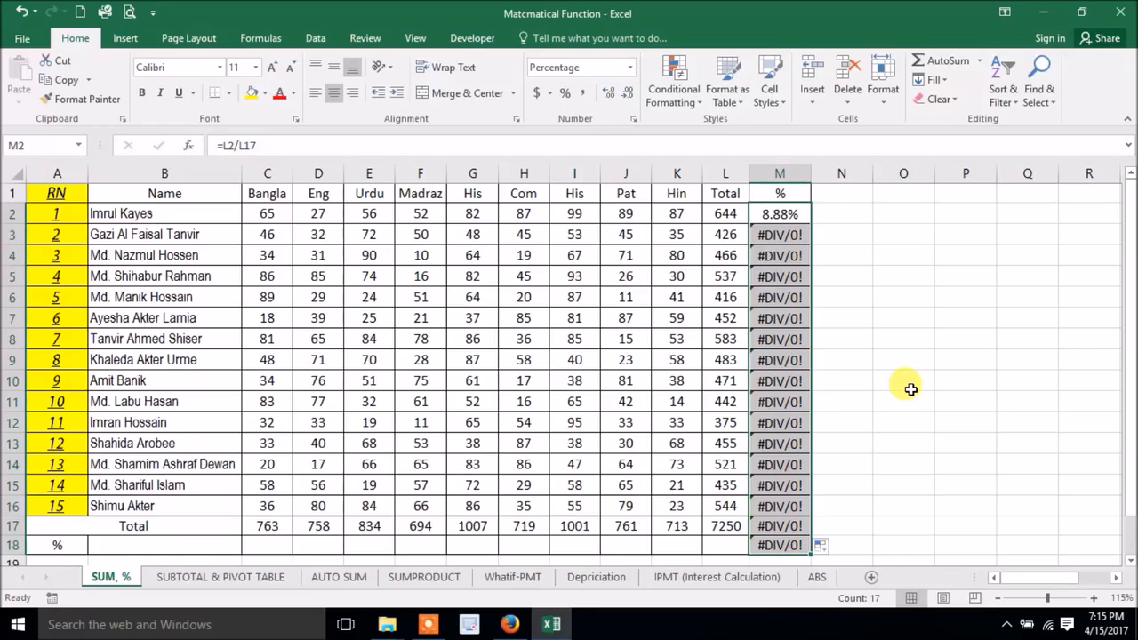
# Examine the cell ranges used by the SUM formulas in L2, L3 and L5 of the Total column
pyautogui.click(725, 213)
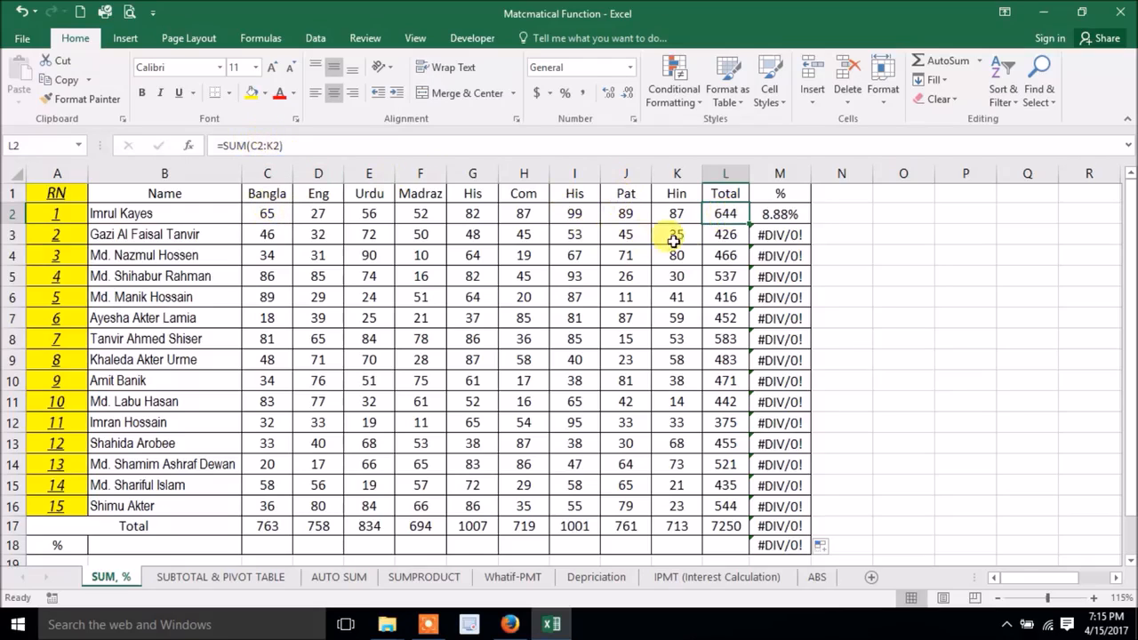
pyautogui.click(719, 230)
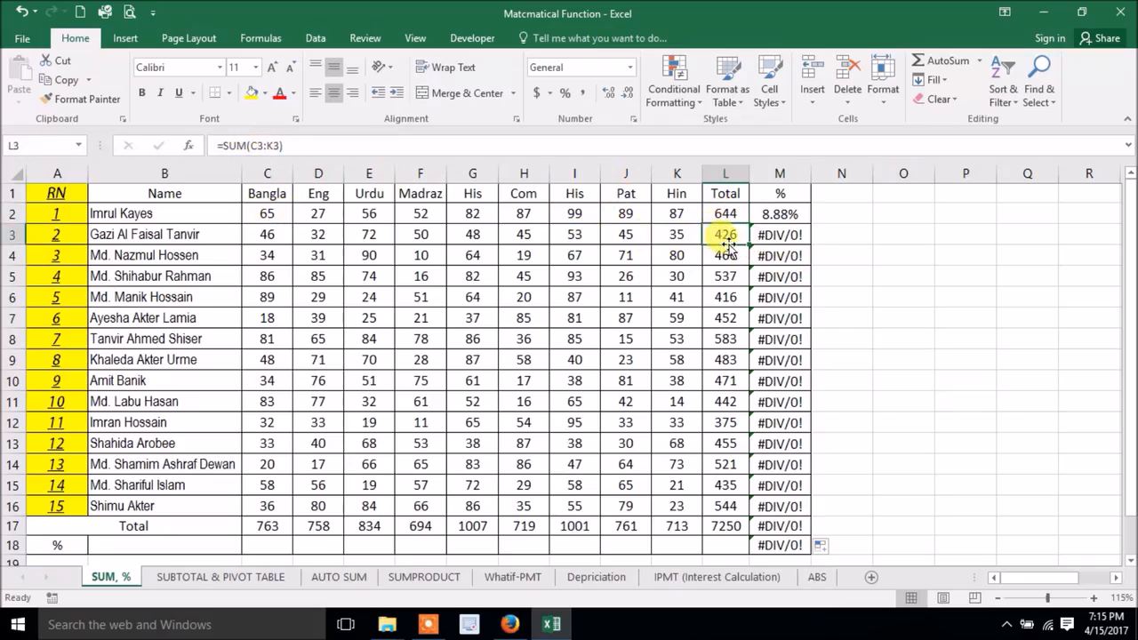
pyautogui.doubleClick(721, 229)
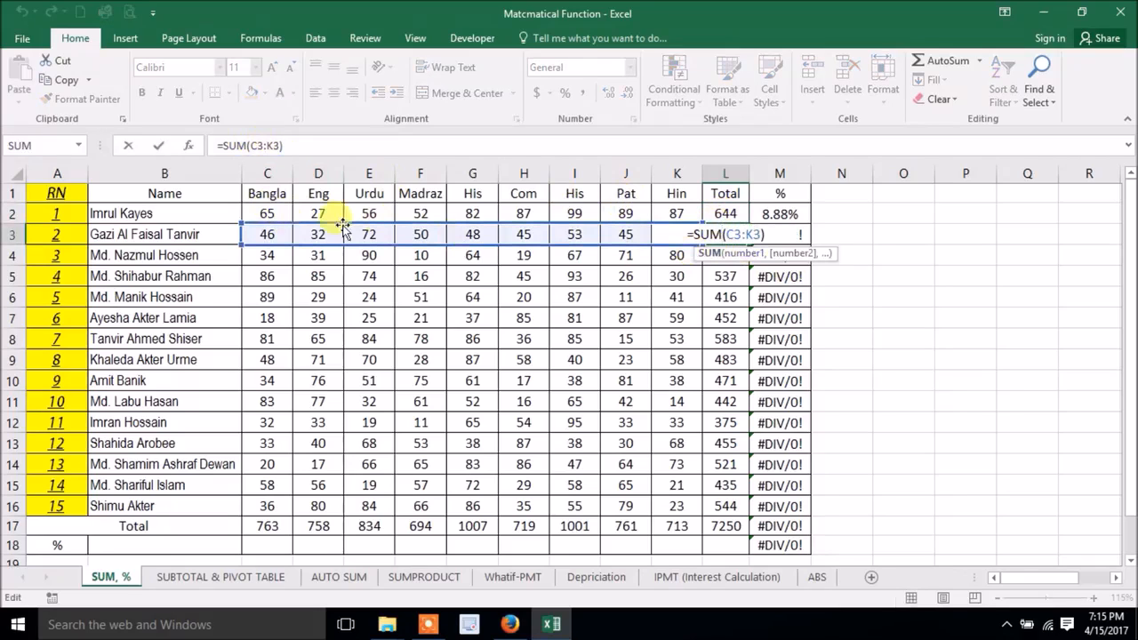
pyautogui.doubleClick(721, 272)
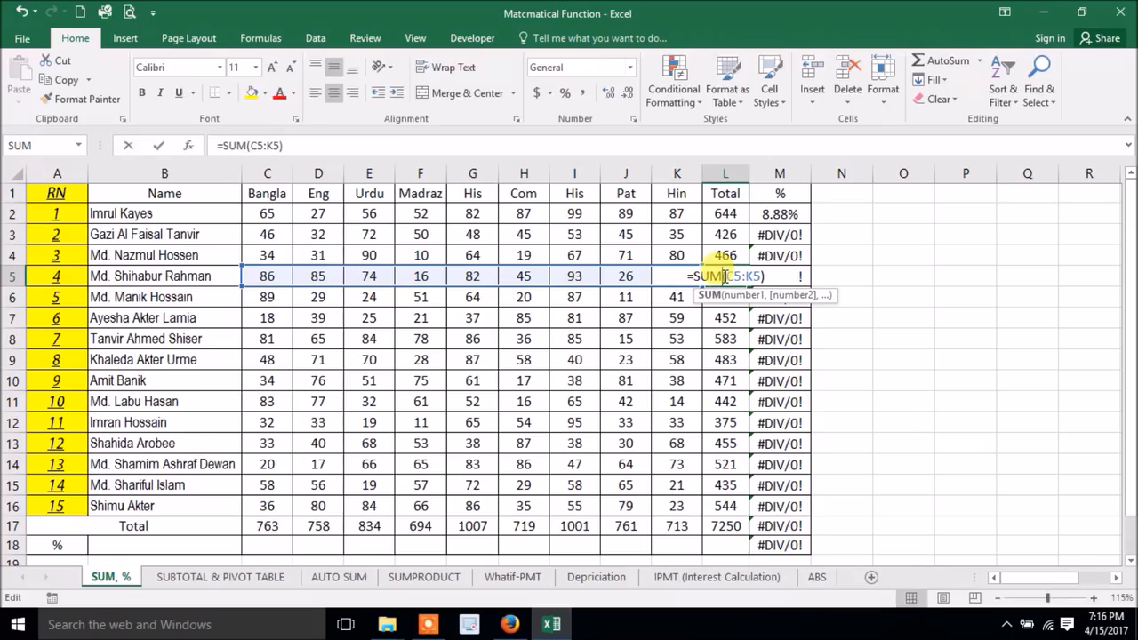
pyautogui.click(958, 360)
# Compare the cell references in the percentage formulas of M2 and M3
pyautogui.doubleClick(786, 216)
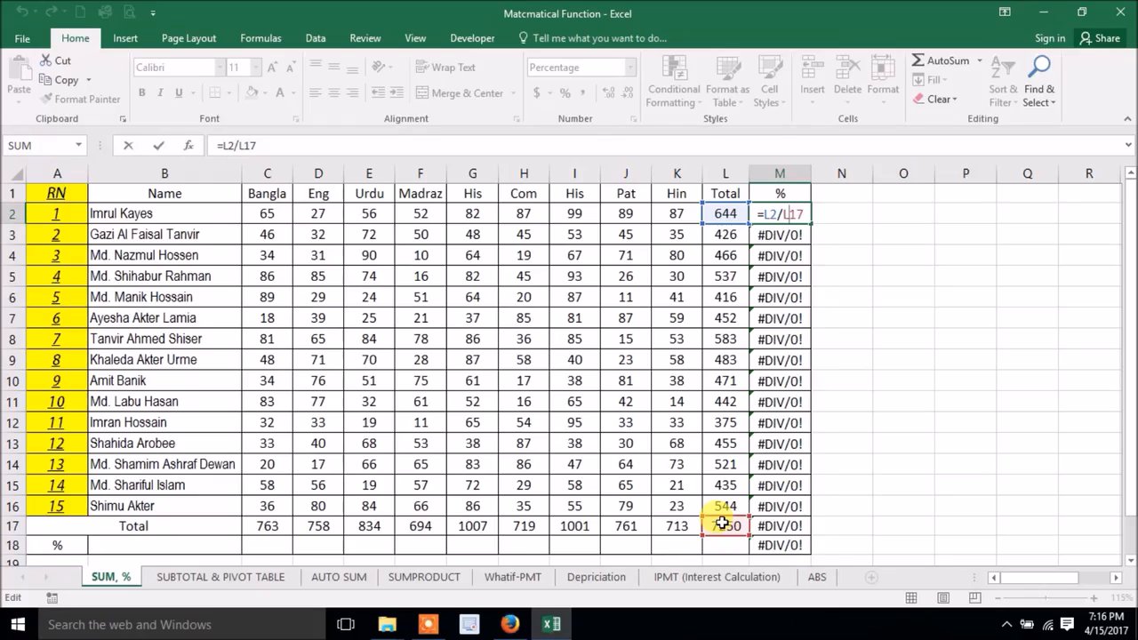
pyautogui.click(920, 380)
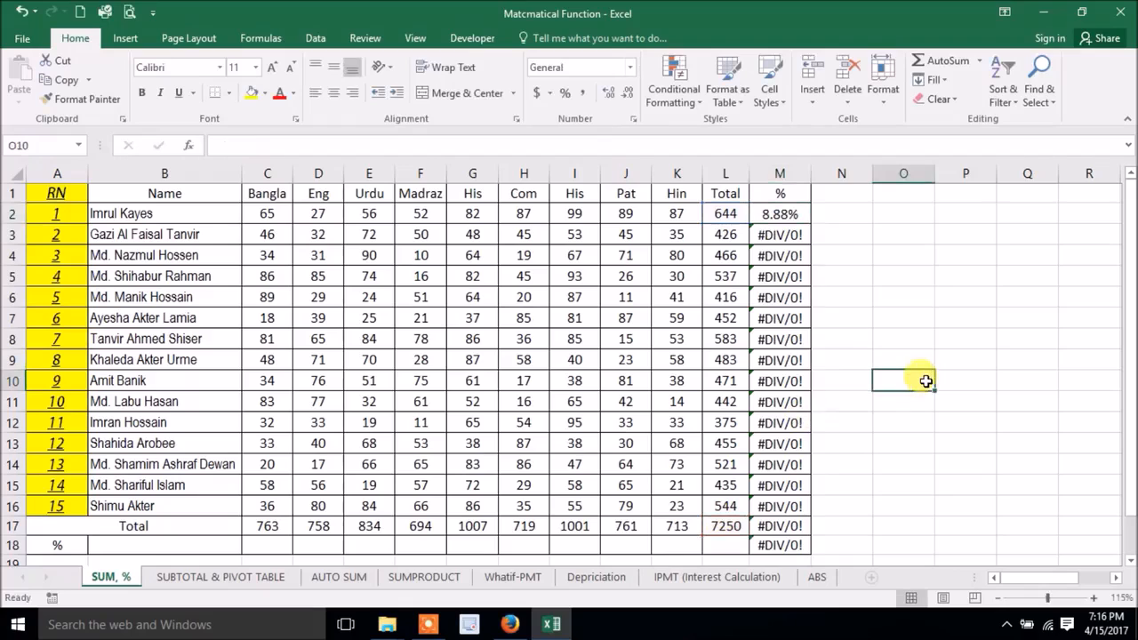
pyautogui.click(791, 241)
pyautogui.doubleClick(788, 236)
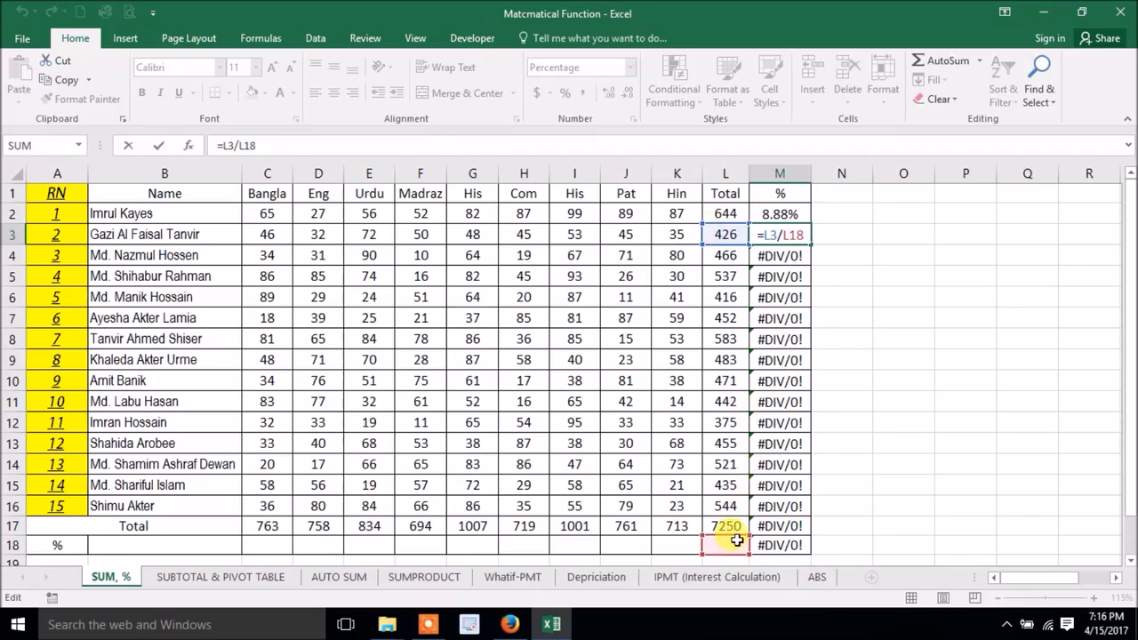
pyautogui.click(916, 420)
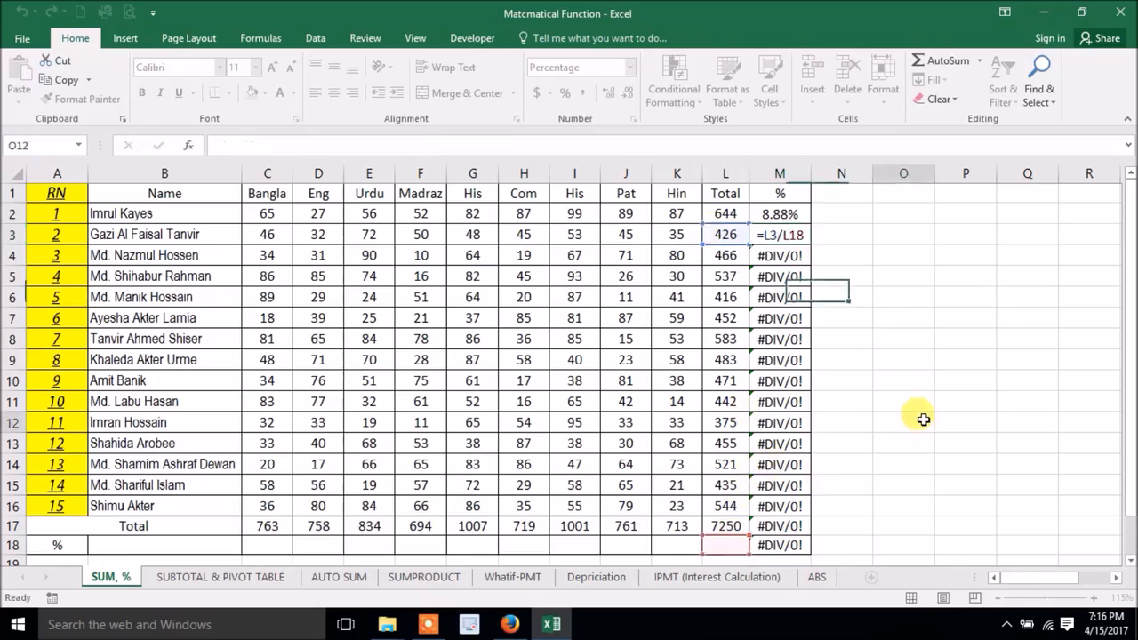
# Trace which cells the percentage formulas in M17 and M18 use as divisors
pyautogui.click(792, 527)
pyautogui.doubleClick(792, 526)
pyautogui.scroll(-6, 876, 475)
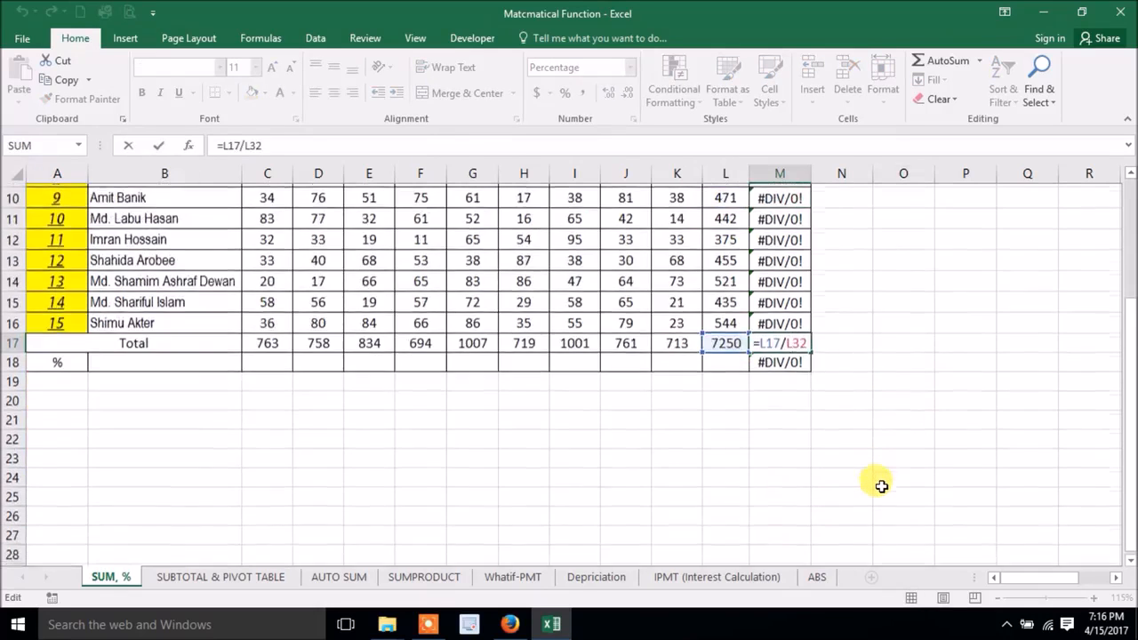
pyautogui.scroll(-3, 809, 435)
pyautogui.scroll(5, 813, 415)
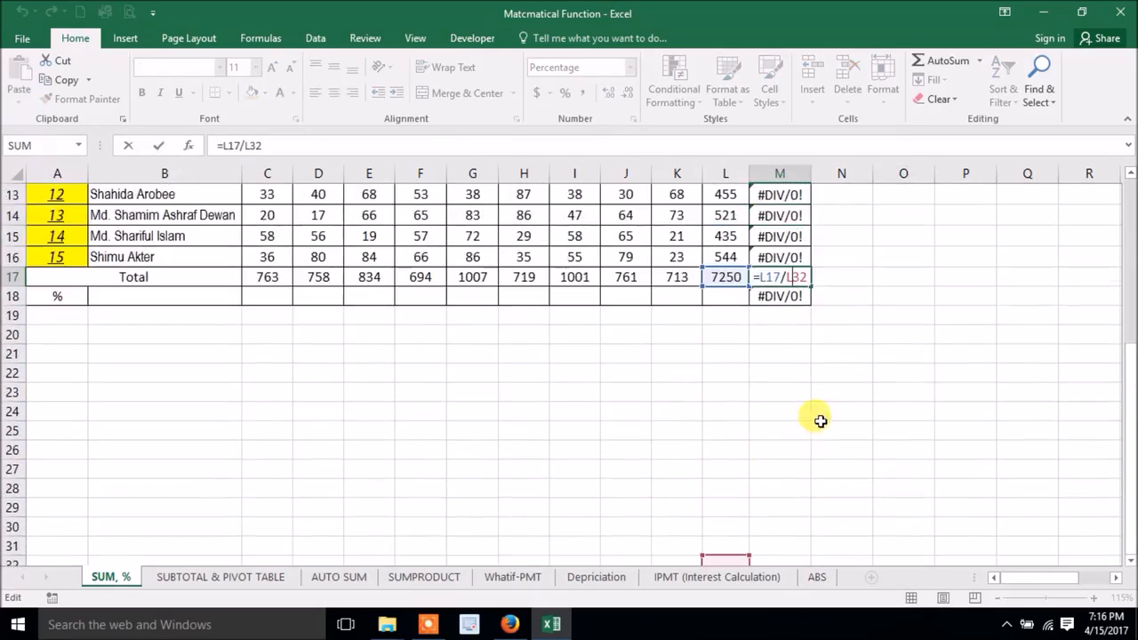
pyautogui.press('Return')
pyautogui.doubleClick(782, 298)
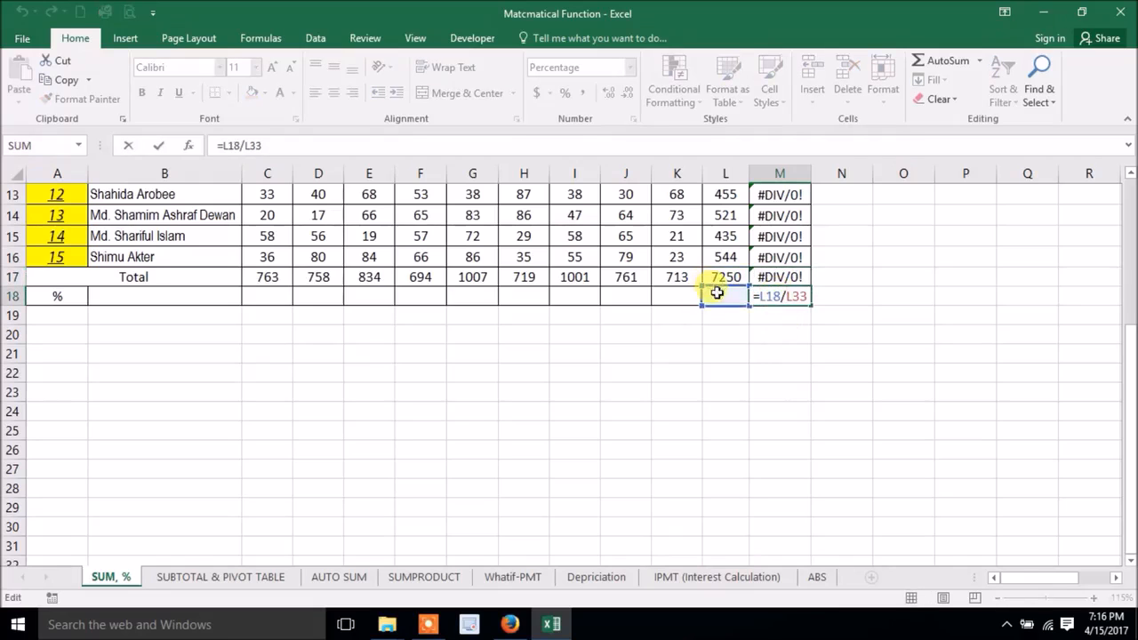
pyautogui.scroll(-3, 869, 396)
pyautogui.scroll(-1, 853, 391)
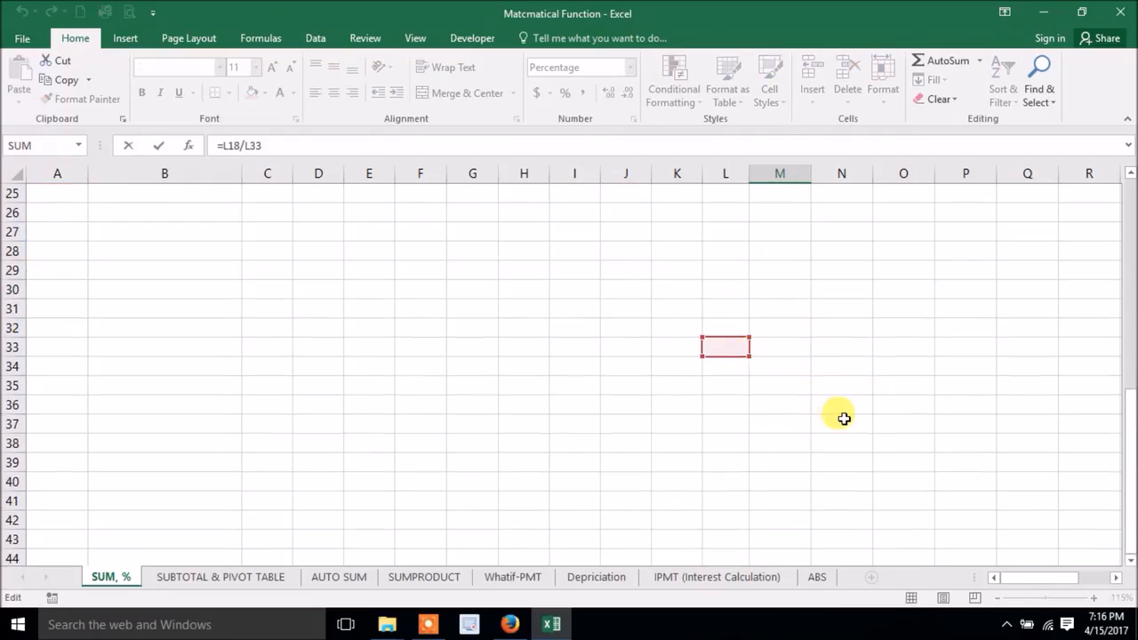
pyautogui.scroll(8, 845, 411)
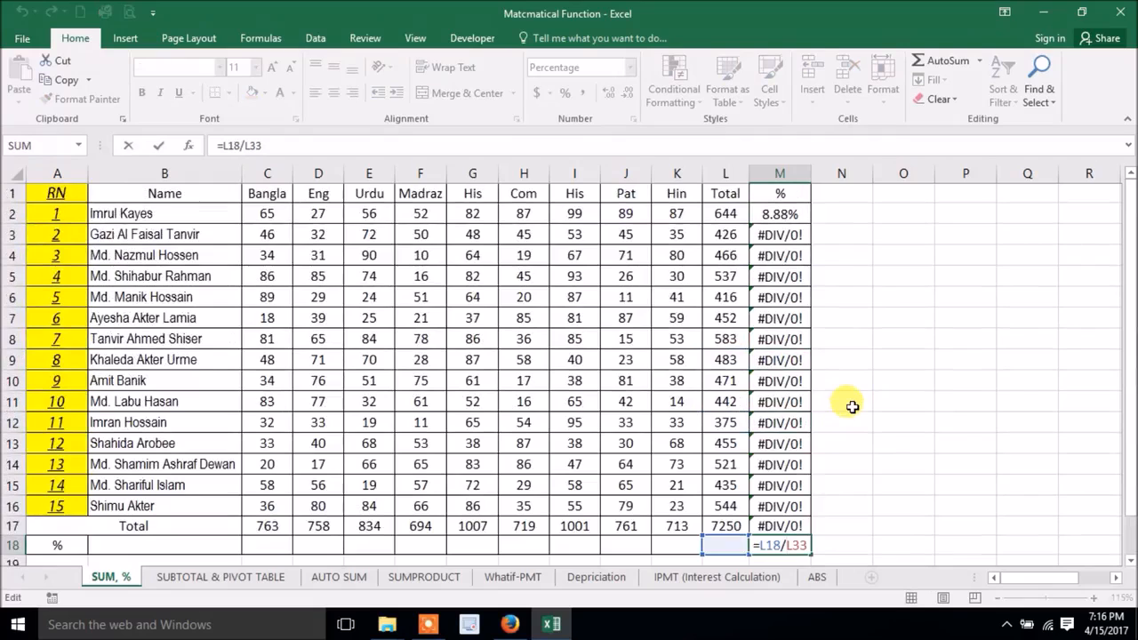
pyautogui.press('Return')
# Clear the copied percentage formulas below M2 and select cell M3
pyautogui.moveTo(774, 234); pyautogui.dragTo(775, 539)
pyautogui.press('Delete')
pyautogui.click(936, 362)
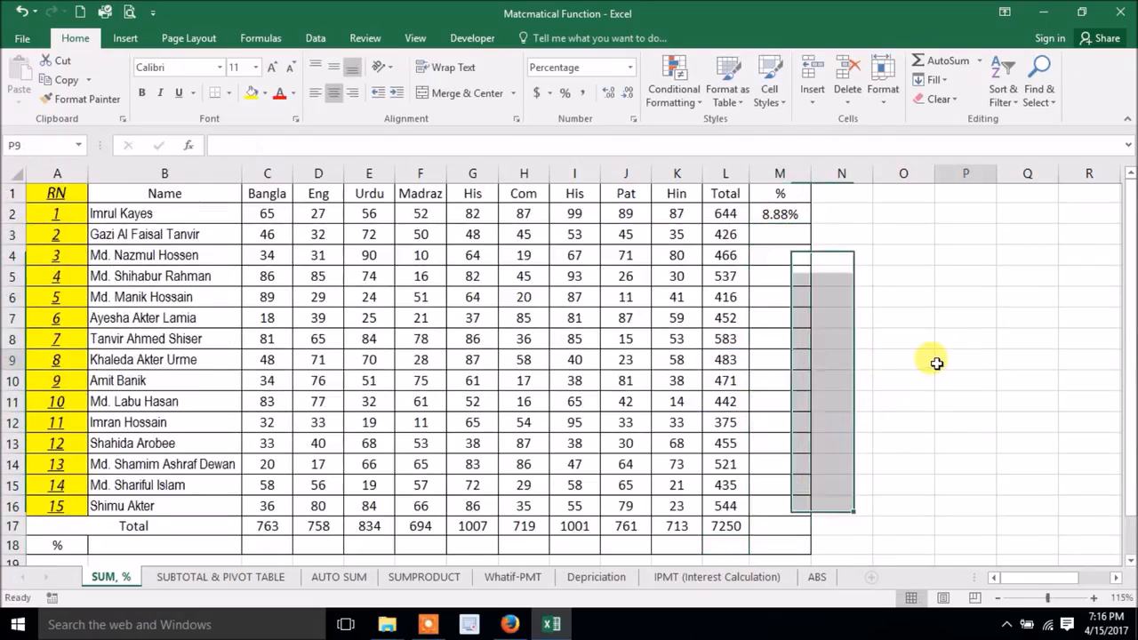
pyautogui.click(783, 233)
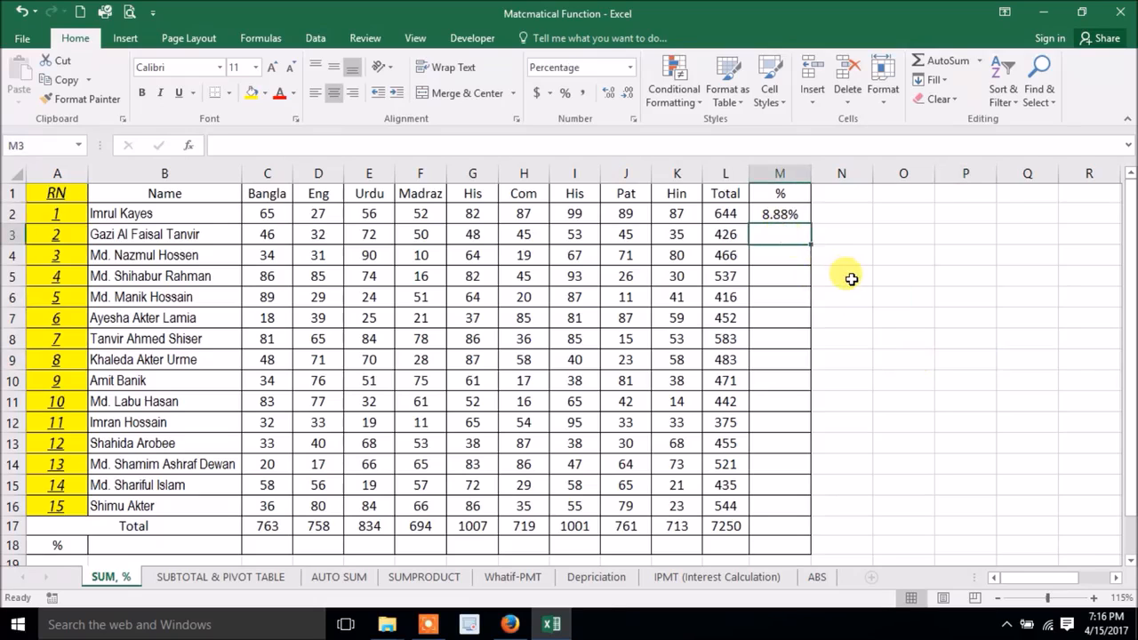
# Enter a percentage formula in M3 that divides L3 by the grand total in L17
pyautogui.write('=')
pyautogui.click(727, 233)
pyautogui.write('/')
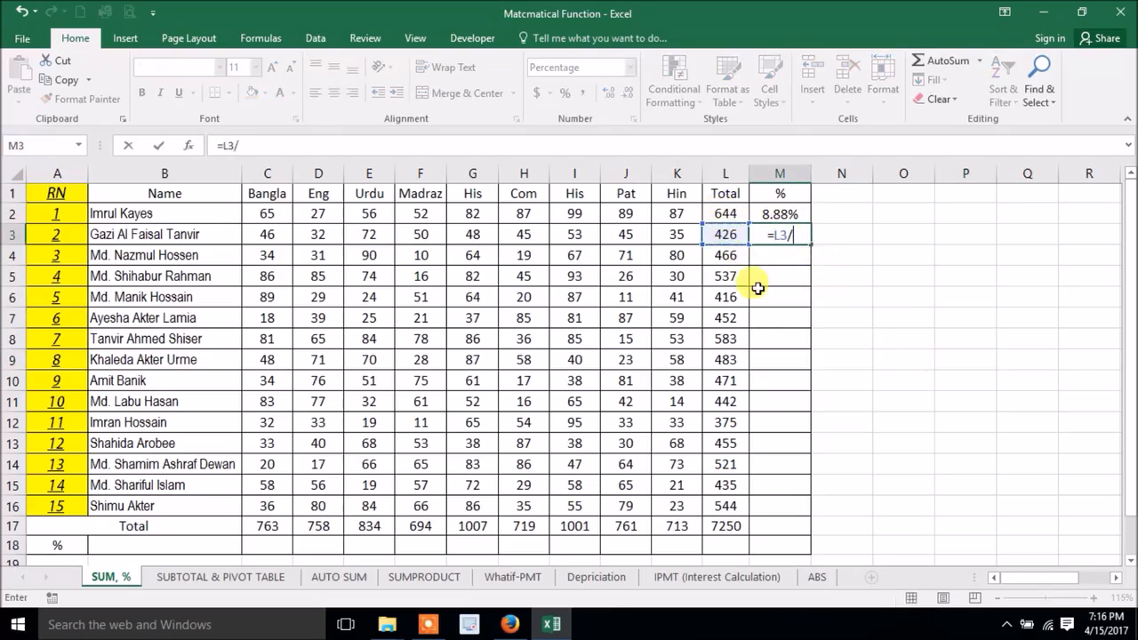
pyautogui.click(726, 526)
pyautogui.press('Return')
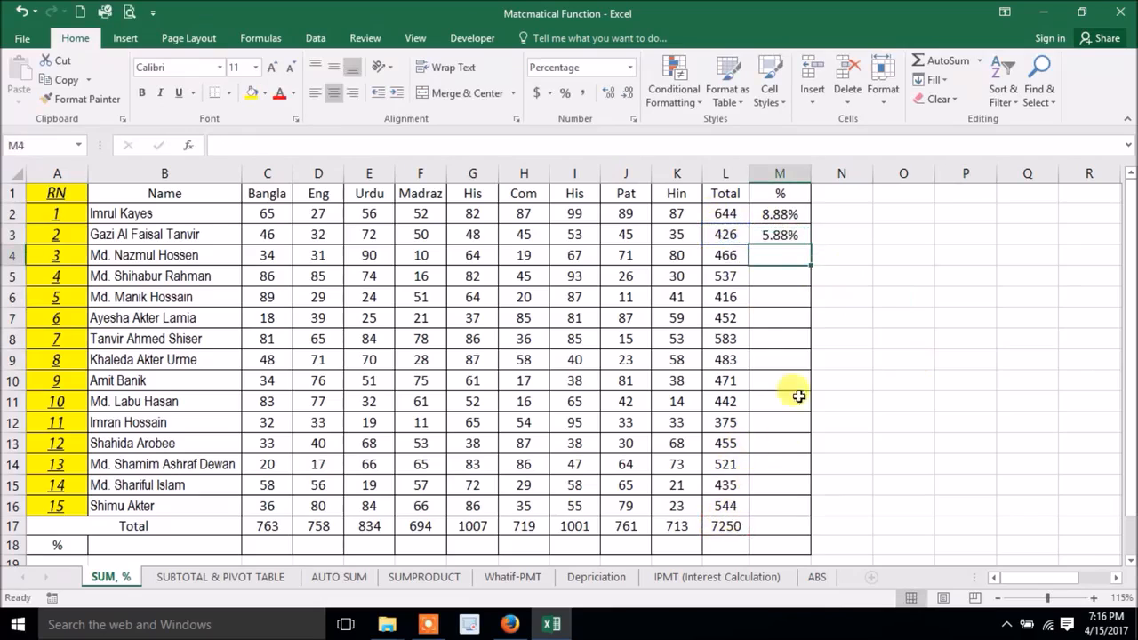
# Enter a percentage formula in M4 that divides L4 by the grand total in L17
pyautogui.write('=')
pyautogui.click(728, 254)
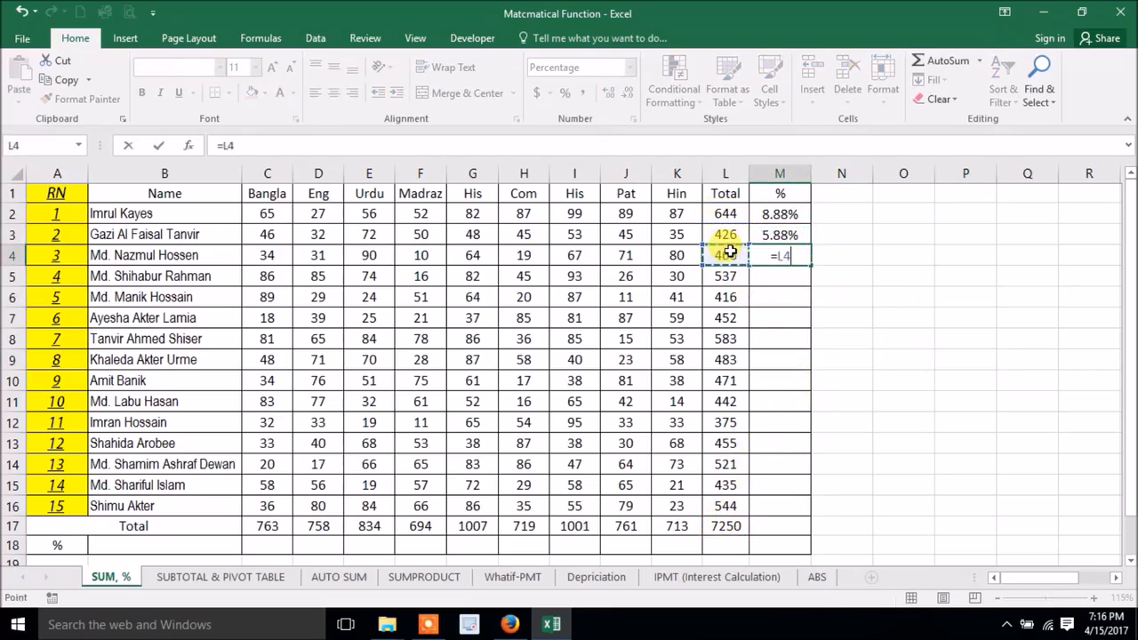
pyautogui.write('/')
pyautogui.click(725, 525)
pyautogui.press('Return')
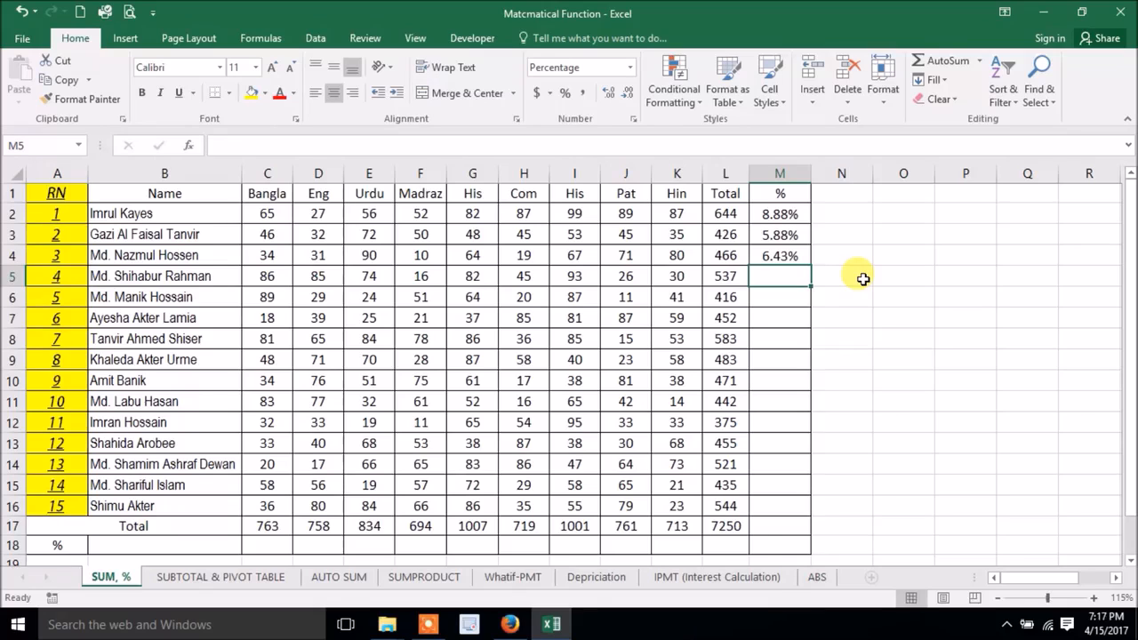
# Copy M2's percentage formula down to M12 and trace which cell the formula in M12 uses as its divisor
pyautogui.click(792, 215)
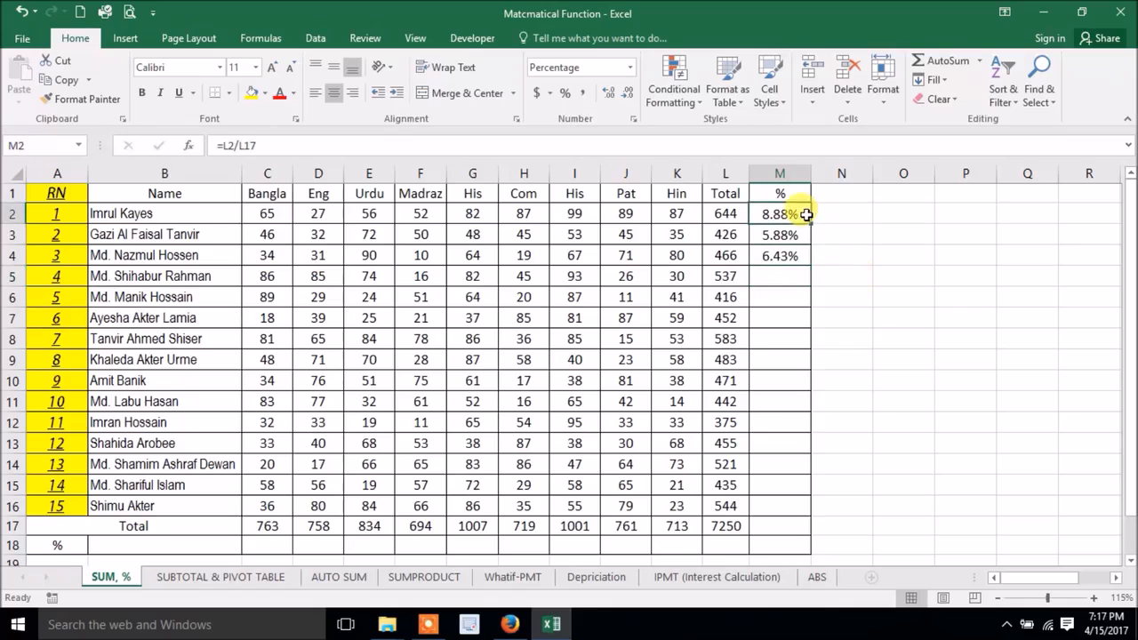
pyautogui.moveTo(809, 224); pyautogui.dragTo(805, 433)
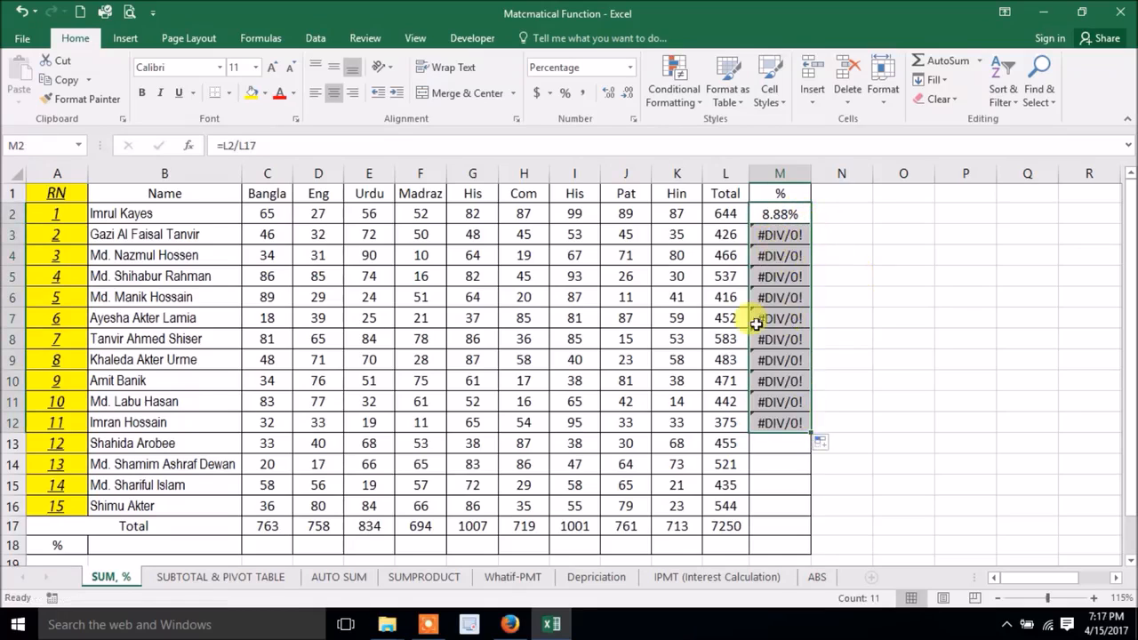
pyautogui.click(770, 430)
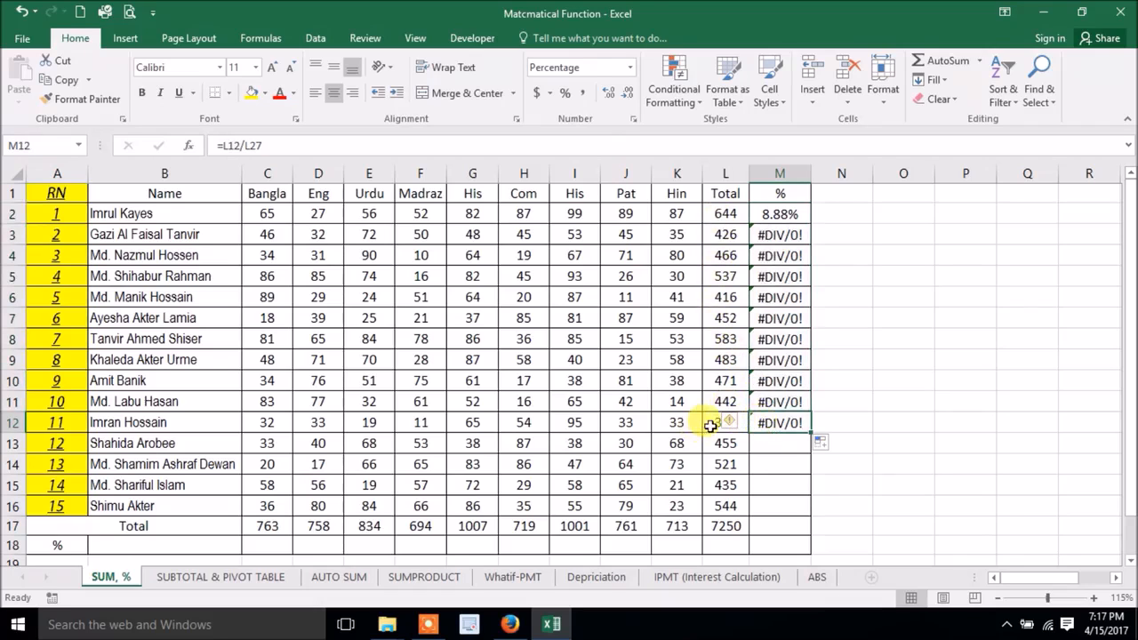
pyautogui.doubleClick(761, 420)
pyautogui.scroll(-5, 856, 414)
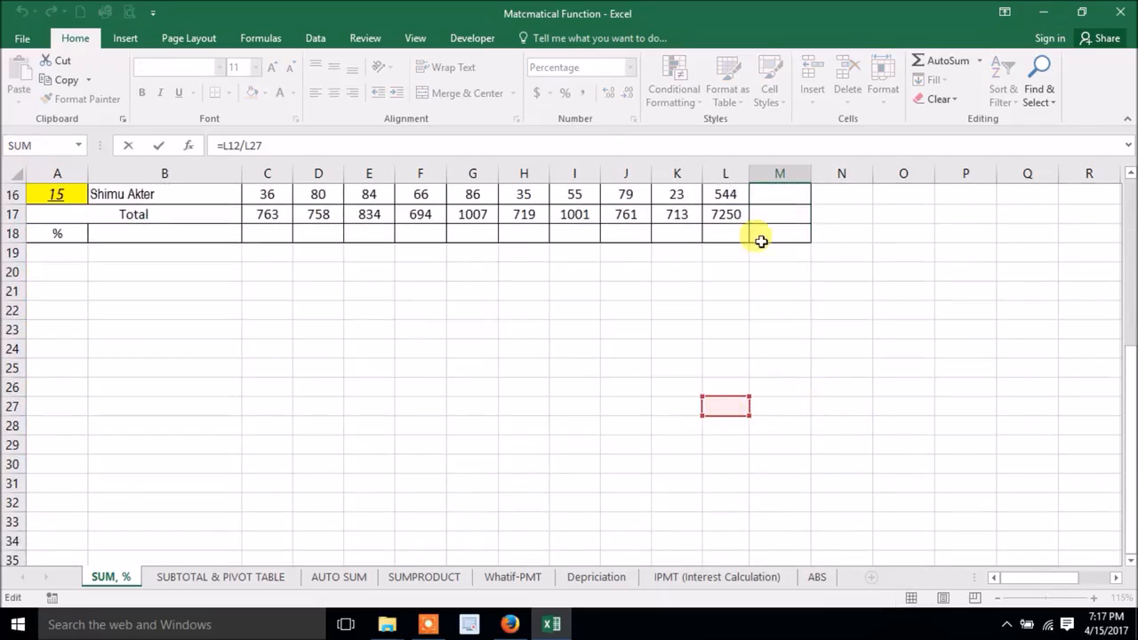
pyautogui.hotkey('ctrl', 'Return')
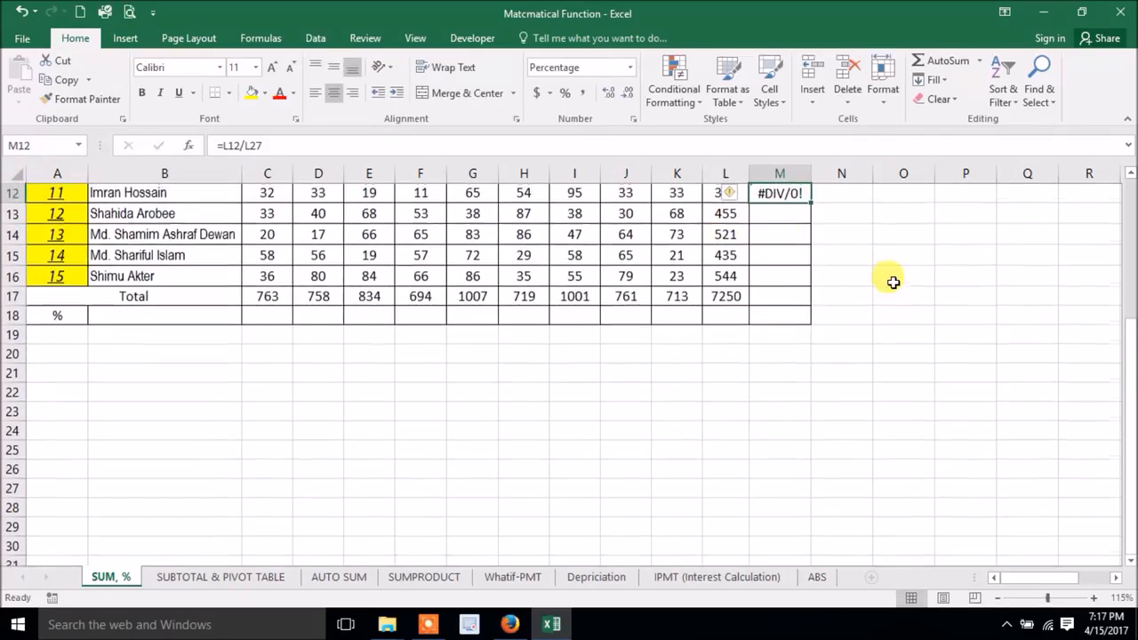
pyautogui.scroll(4, 896, 289)
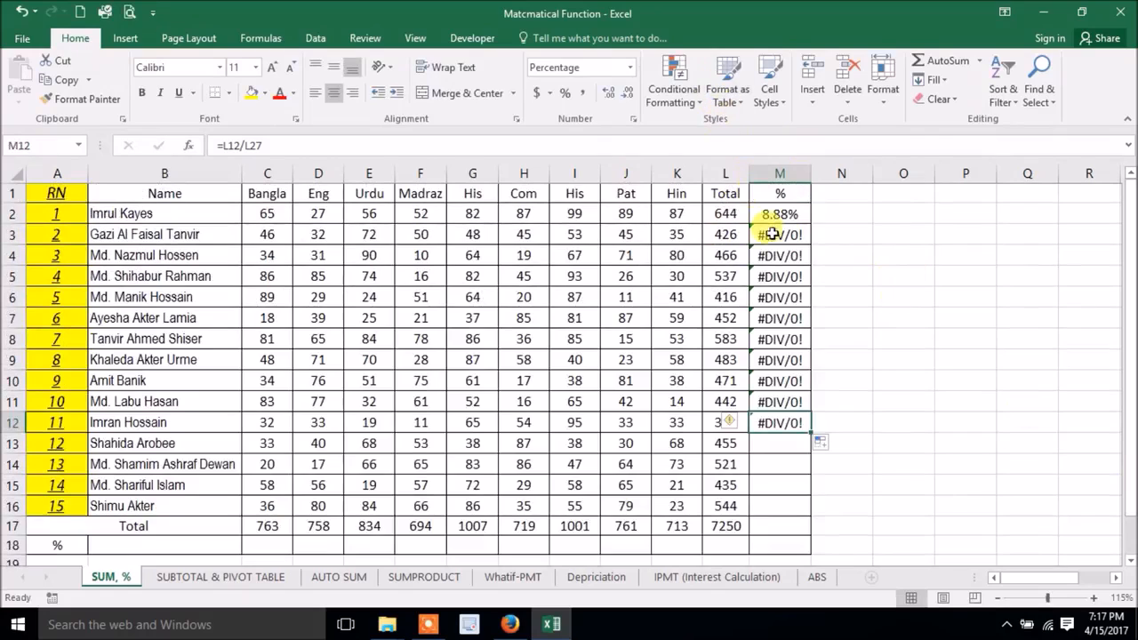
# Clear the copied percentage formulas from M3:M12 and select the grand total in L17
pyautogui.moveTo(774, 234); pyautogui.dragTo(793, 430)
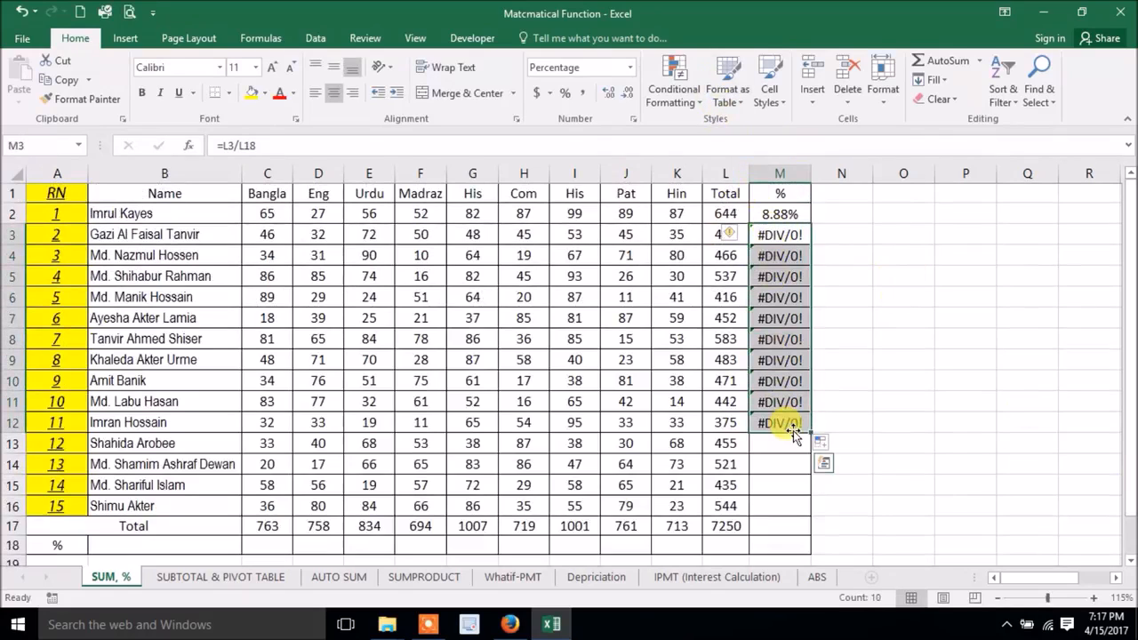
pyautogui.press('Delete')
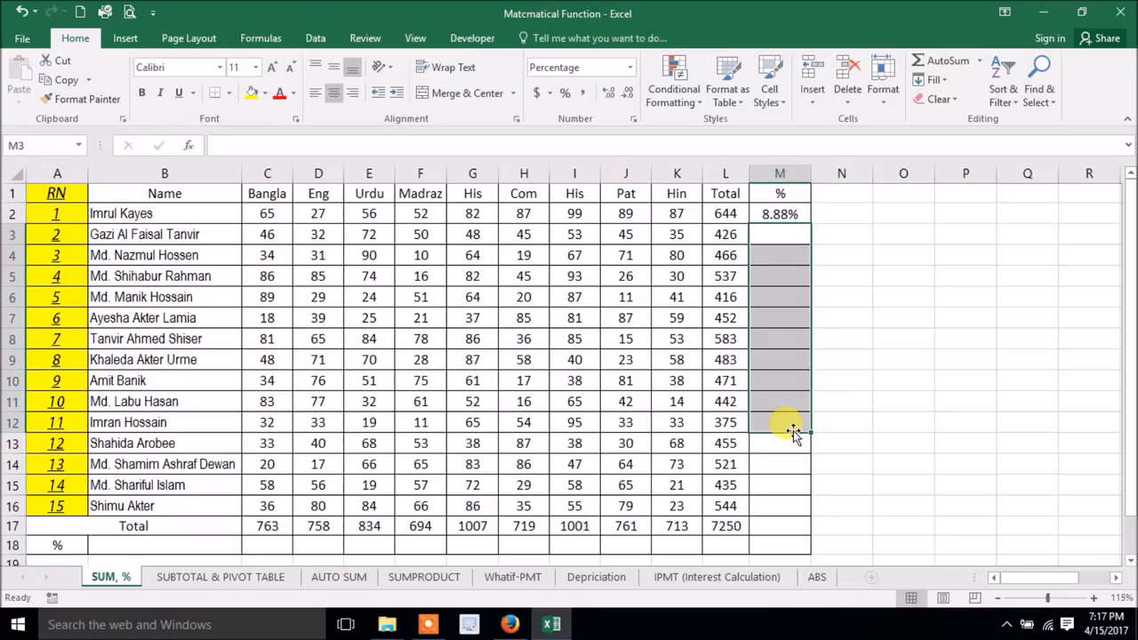
pyautogui.click(725, 527)
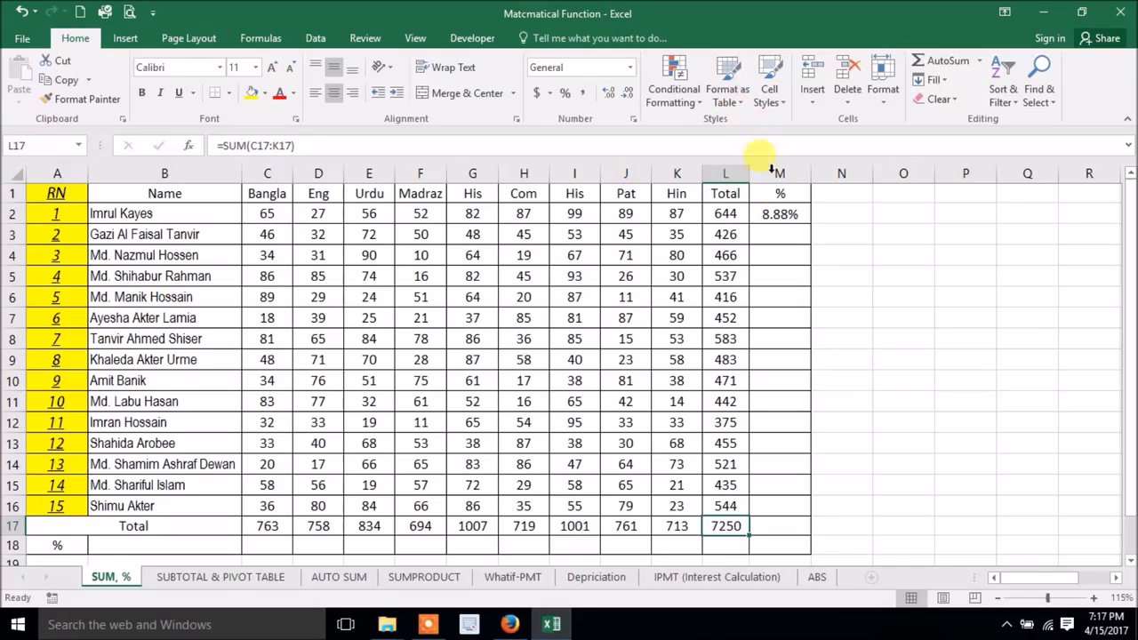
# Re-enter the percentage formula in M2 as =L2/$L$17 so that the divisor is an absolute reference
pyautogui.click(781, 218)
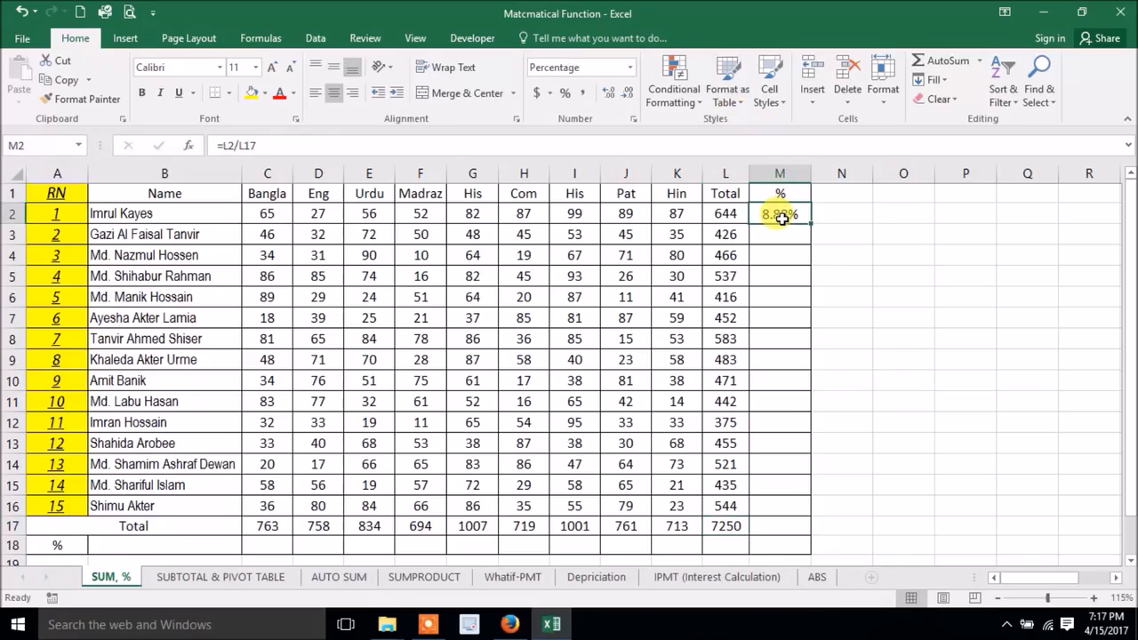
pyautogui.write('=')
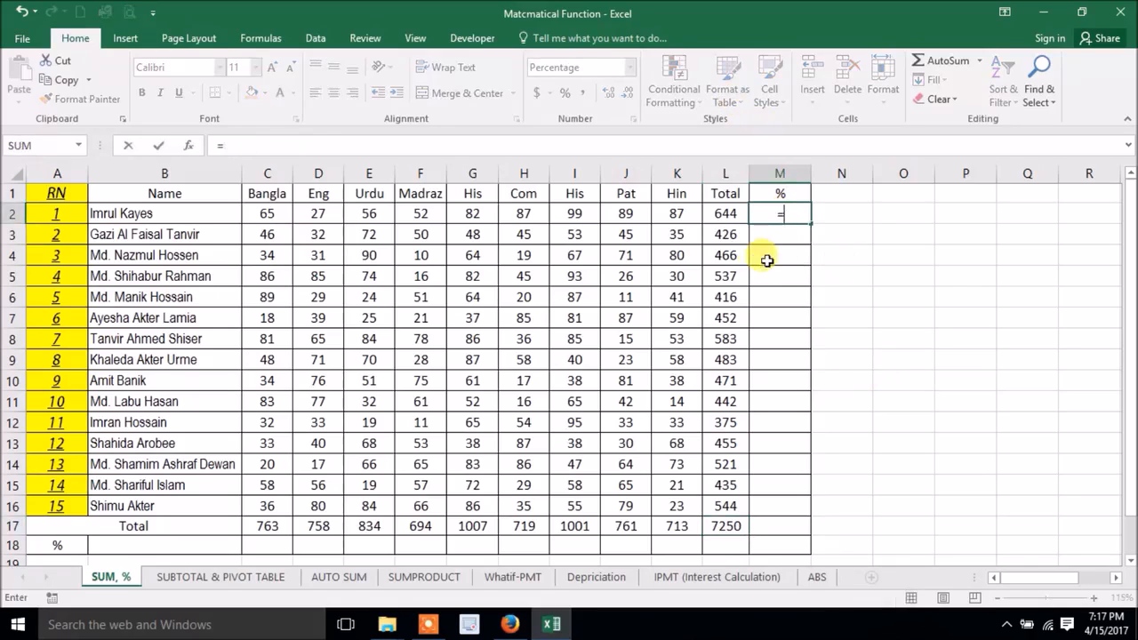
pyautogui.click(729, 212)
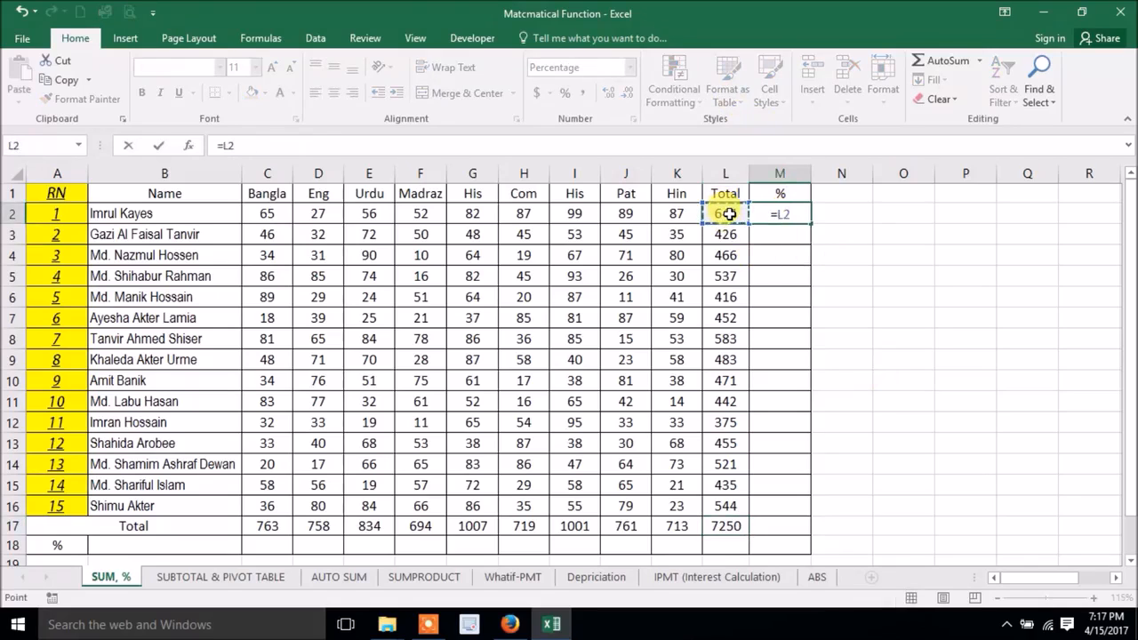
pyautogui.write('/')
pyautogui.click(727, 526)
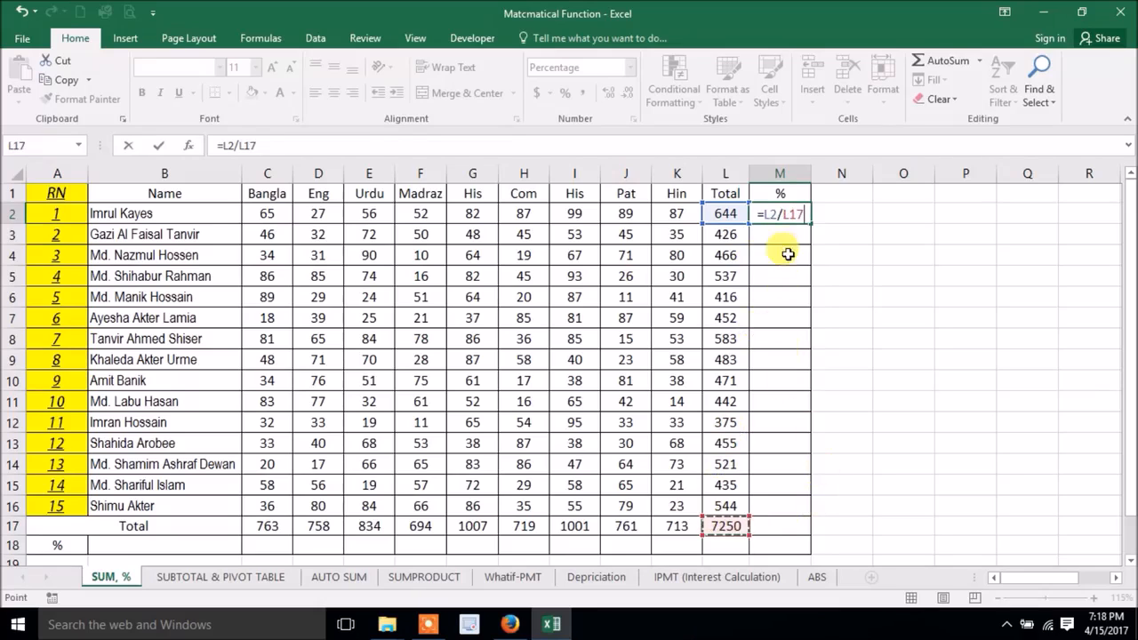
pyautogui.click(782, 214)
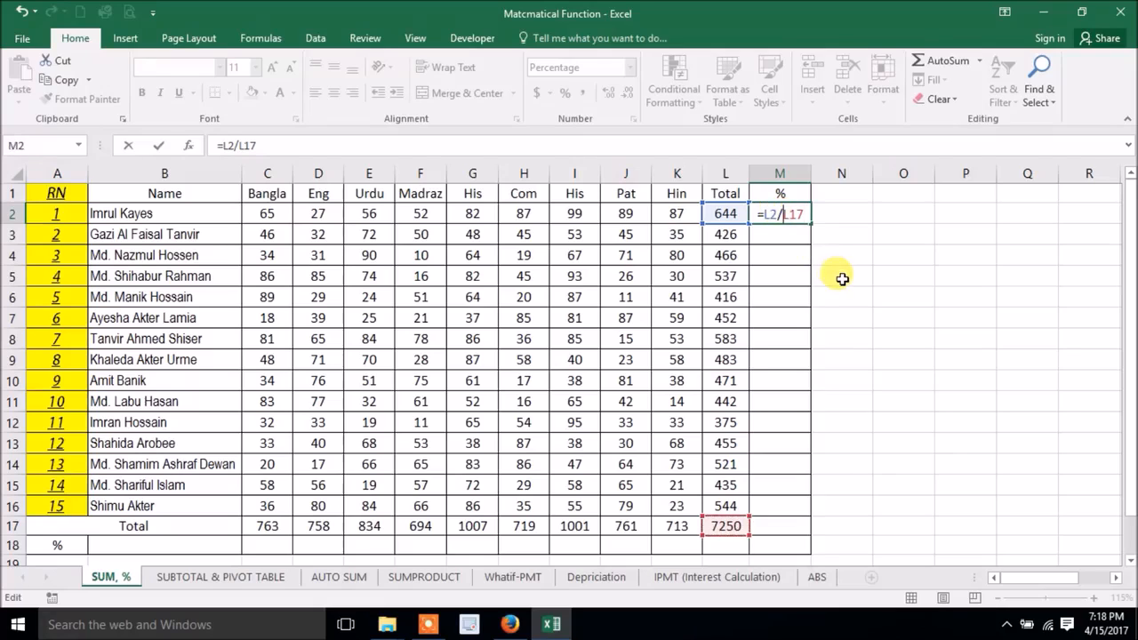
pyautogui.write('$')
pyautogui.click(792, 214)
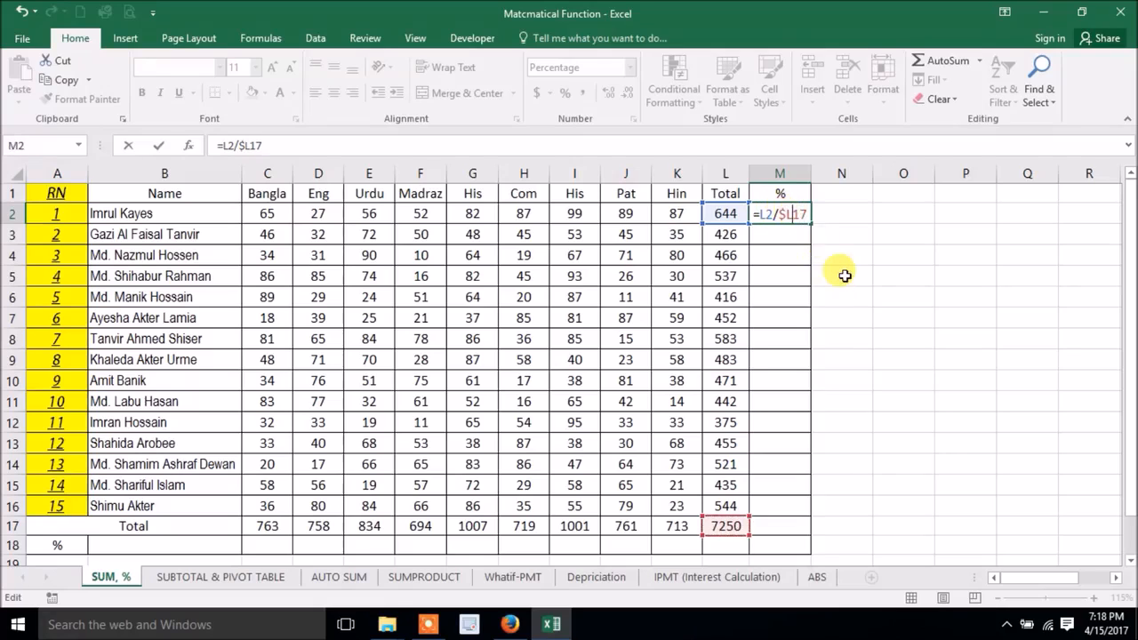
pyautogui.write('$')
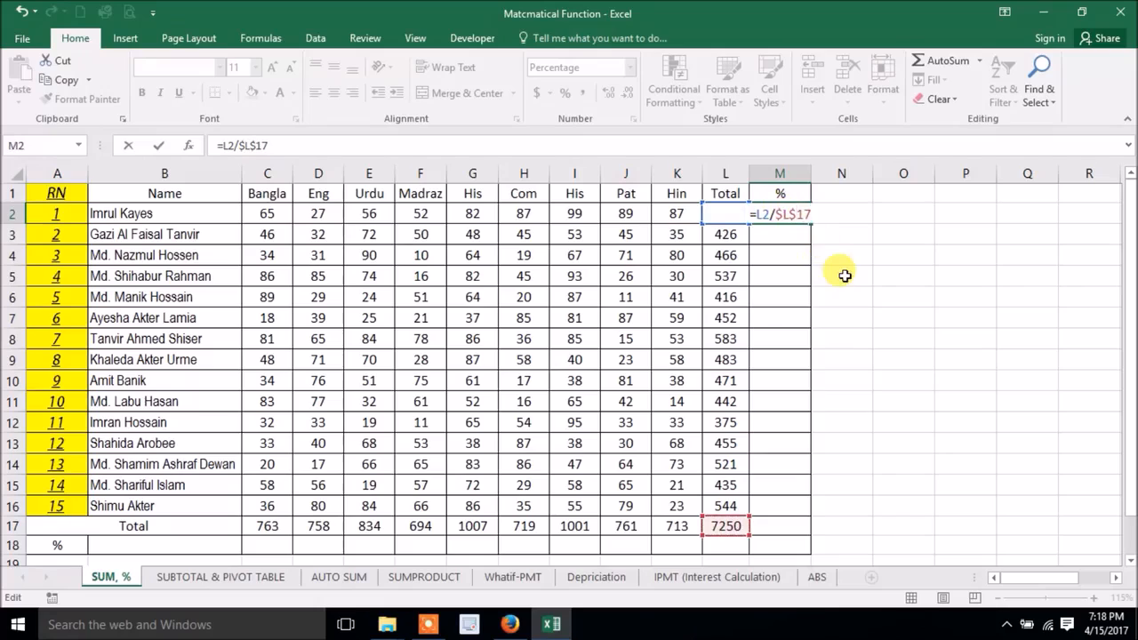
pyautogui.press('Return')
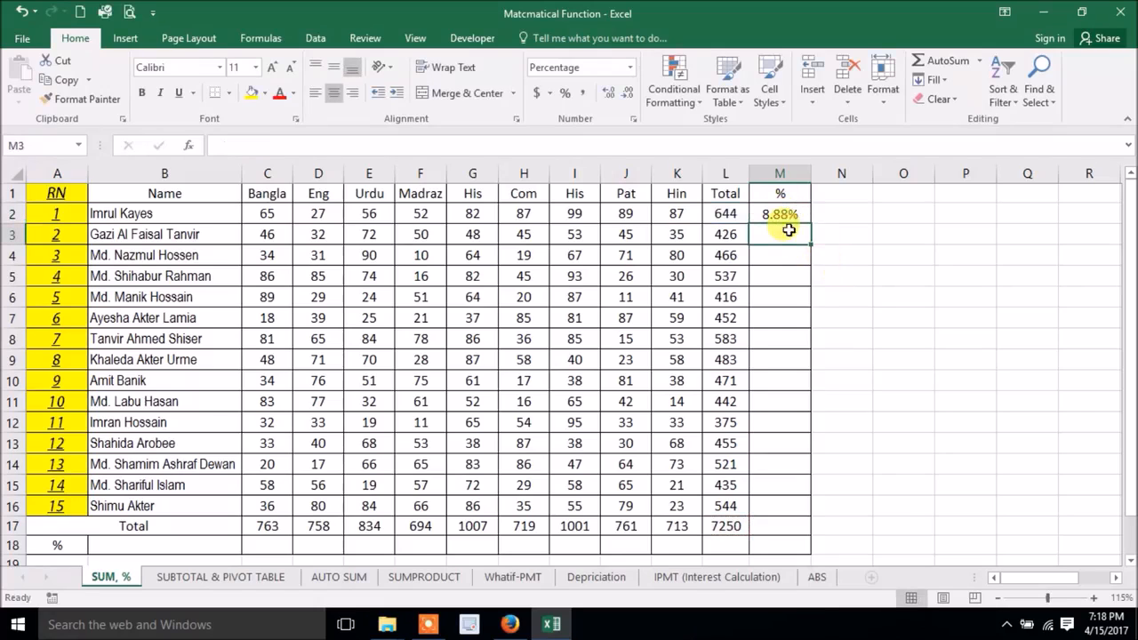
# Fill the absolute-reference percentage formula from M2 down to the last student in M16
pyautogui.click(727, 525)
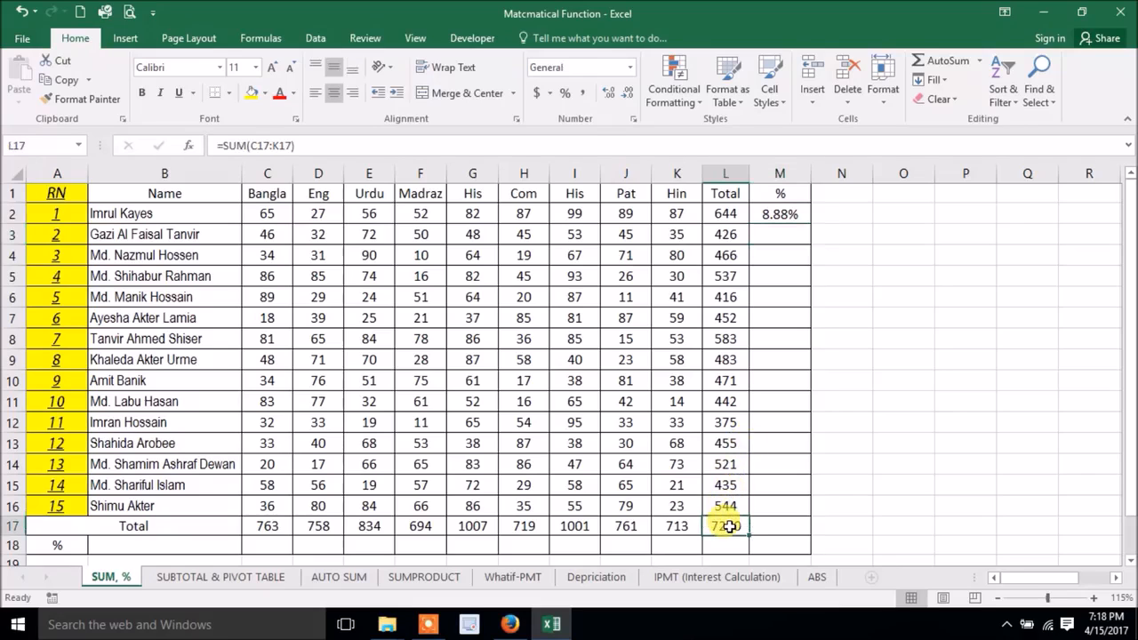
pyautogui.click(794, 216)
pyautogui.moveTo(812, 223); pyautogui.dragTo(796, 511)
# Check the cell references used by the percentage formulas in M16 and M15
pyautogui.doubleClick(791, 506)
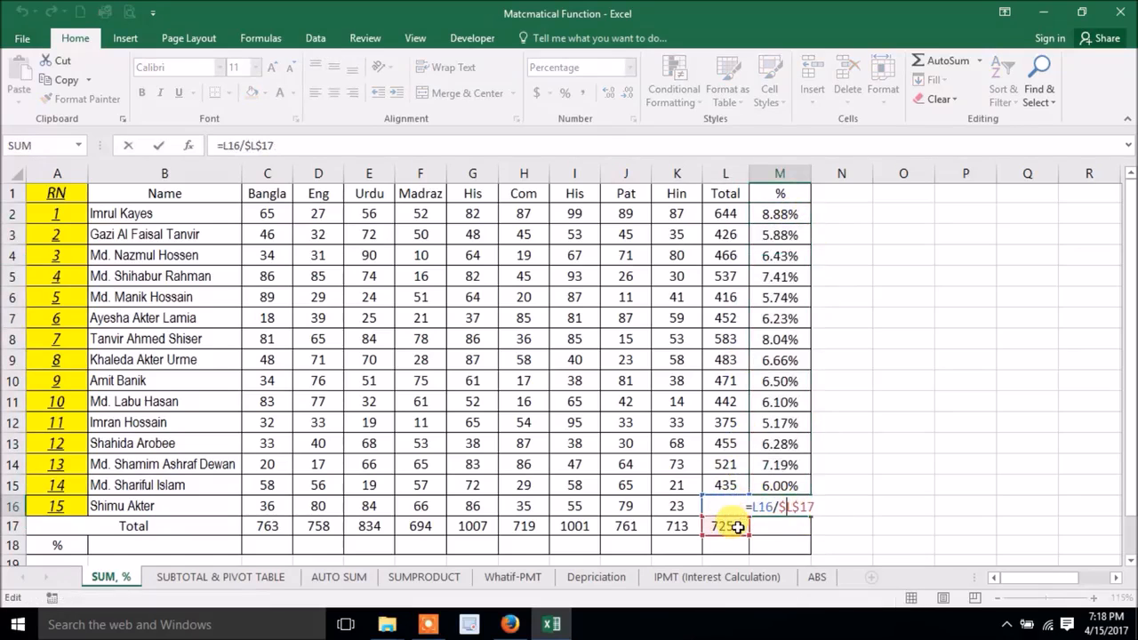
pyautogui.press('Return')
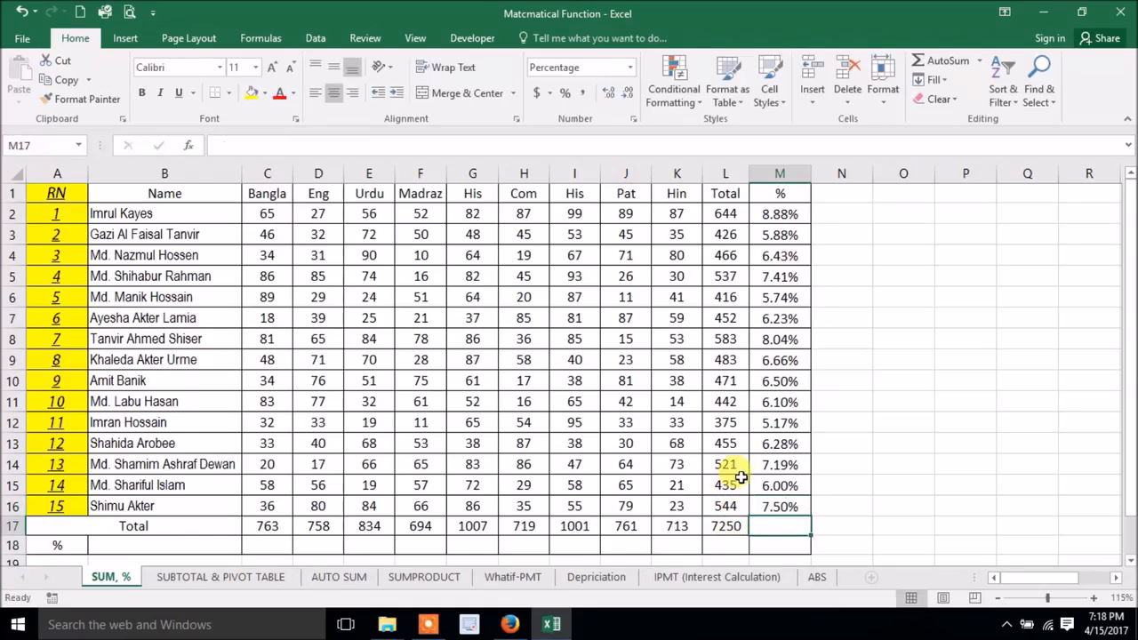
pyautogui.press('Up')
pyautogui.press('Up')
pyautogui.press('F2')
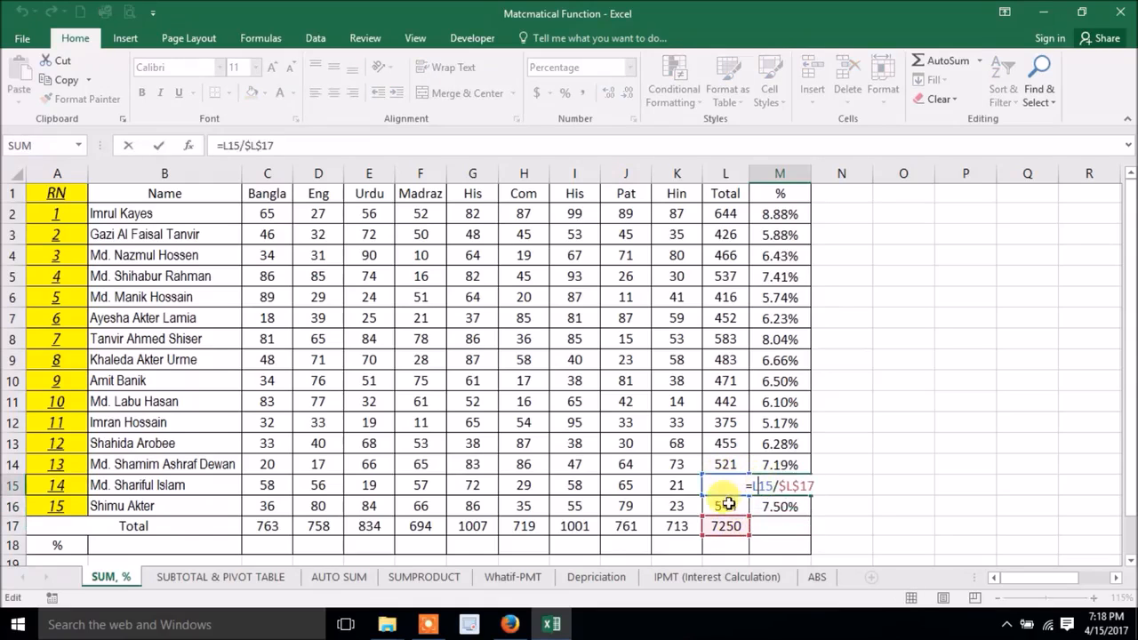
# Copy the percentage formula from M16 down into the Total row's cell M17 and check its references
pyautogui.click(785, 526)
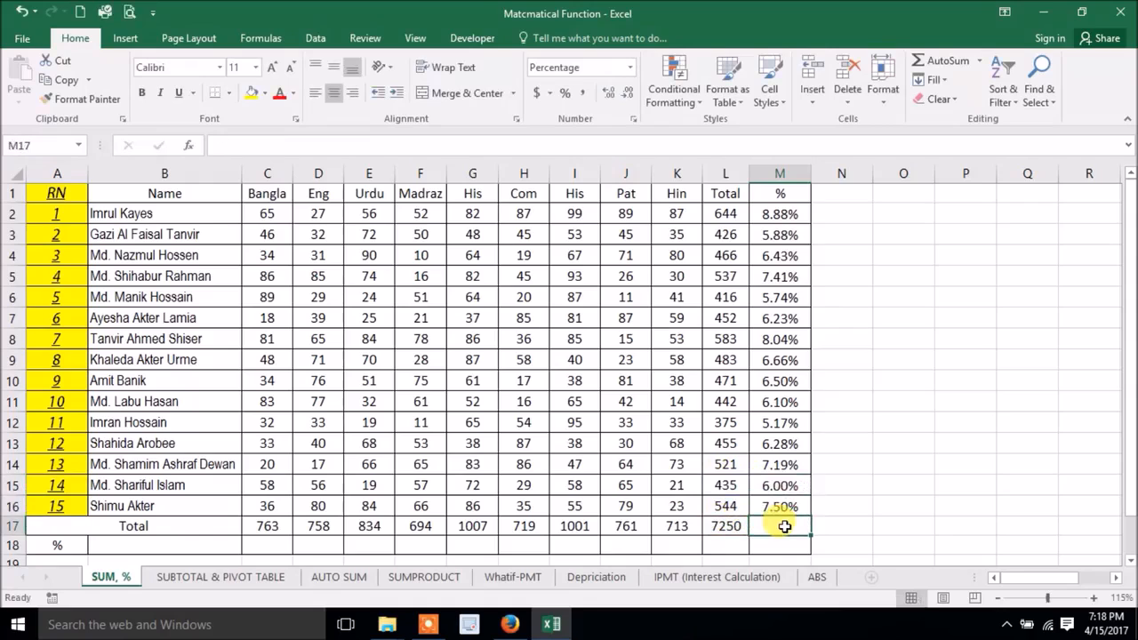
pyautogui.hotkey('ctrl', 'd')
pyautogui.doubleClick(785, 527)
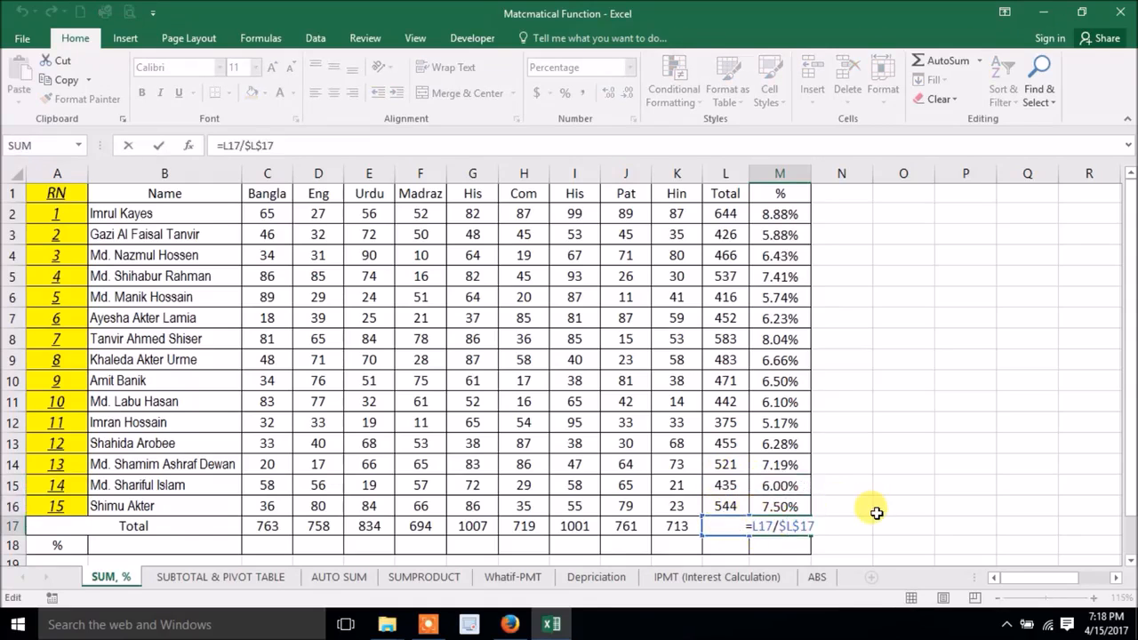
pyautogui.press('Escape')
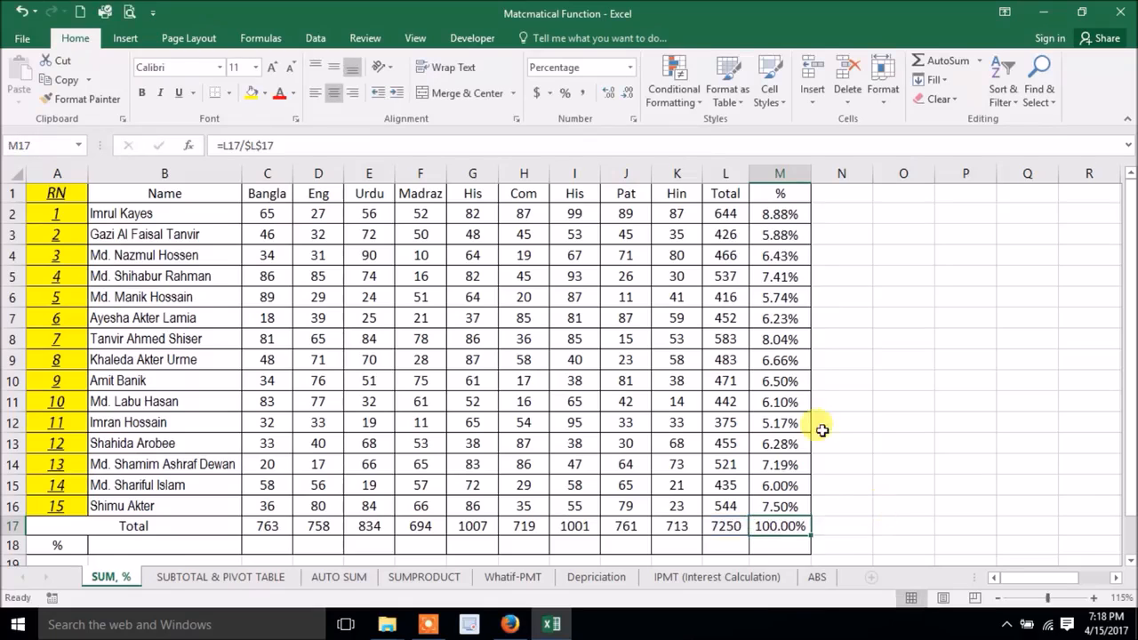
# Remove the dollar sign before the divisor's column letter in M2 so the formula reads =L2/L$17
pyautogui.click(777, 214)
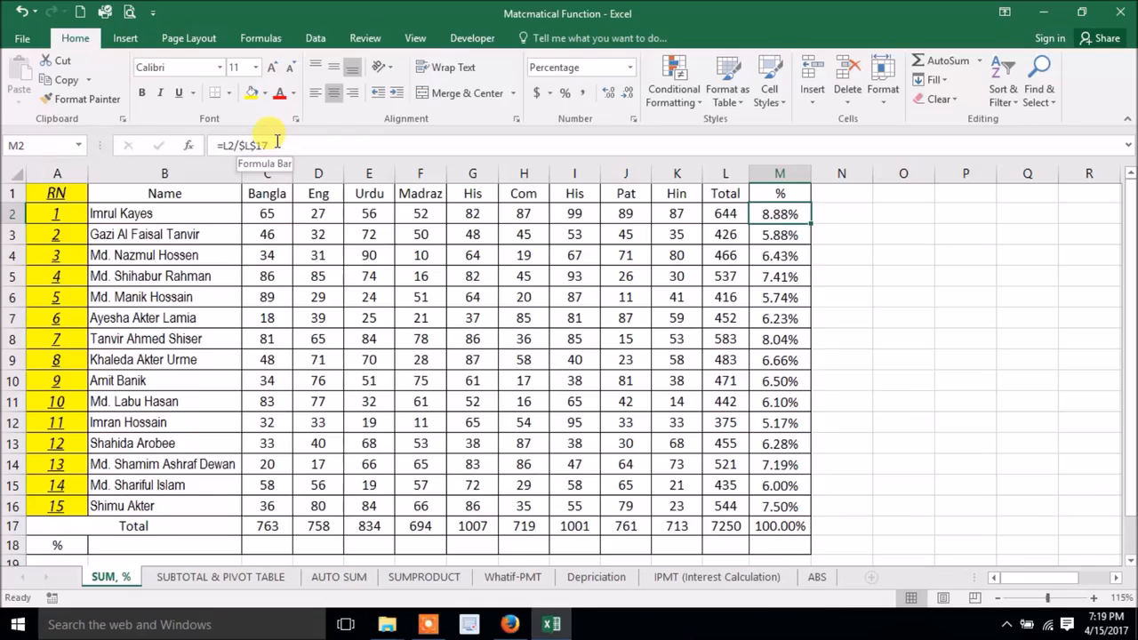
pyautogui.click(725, 528)
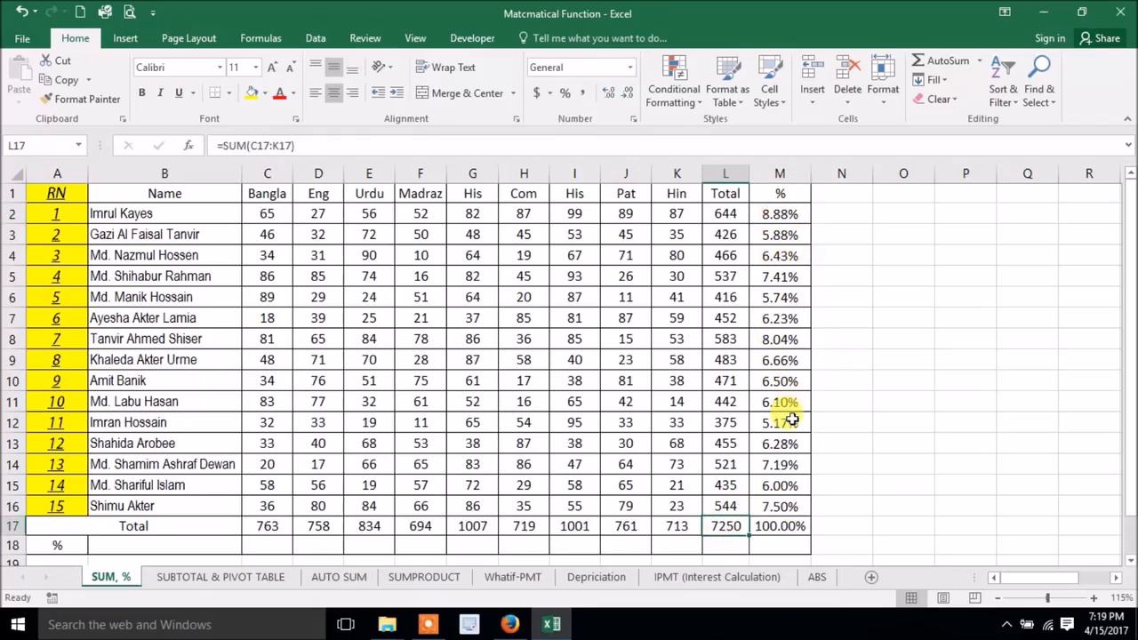
pyautogui.click(760, 214)
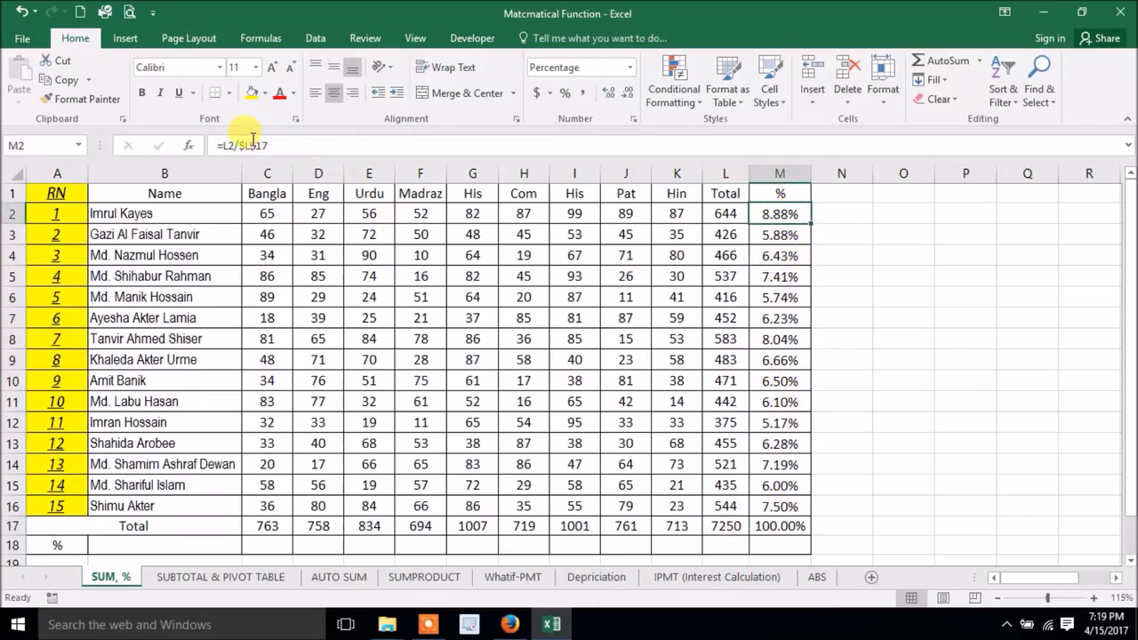
pyautogui.click(246, 142)
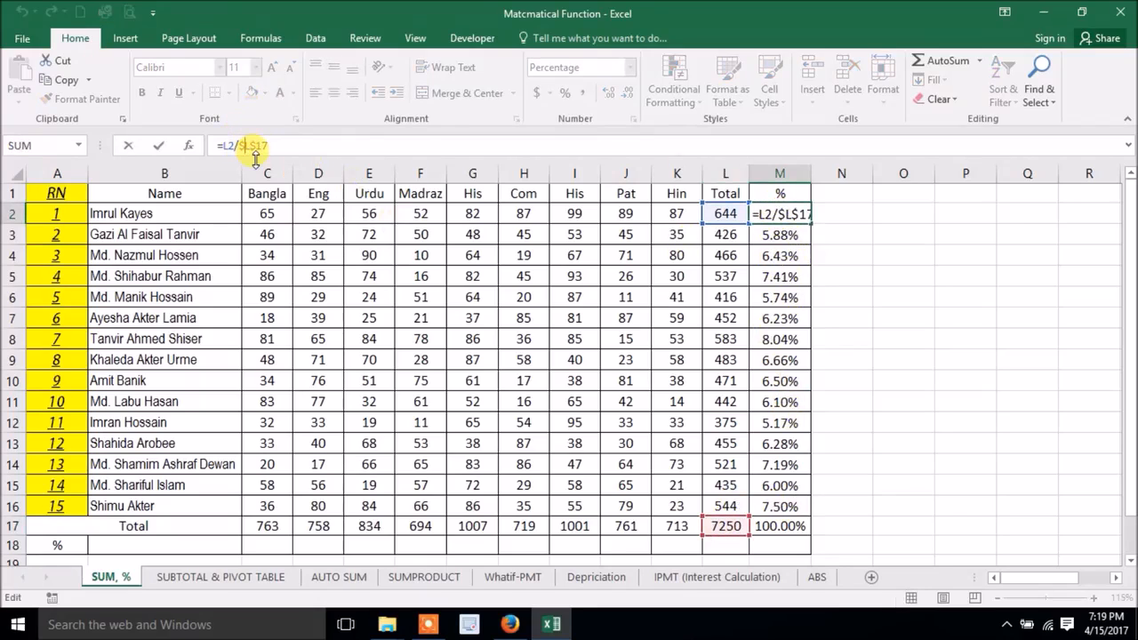
pyautogui.press('BackSpace')
pyautogui.press('Return')
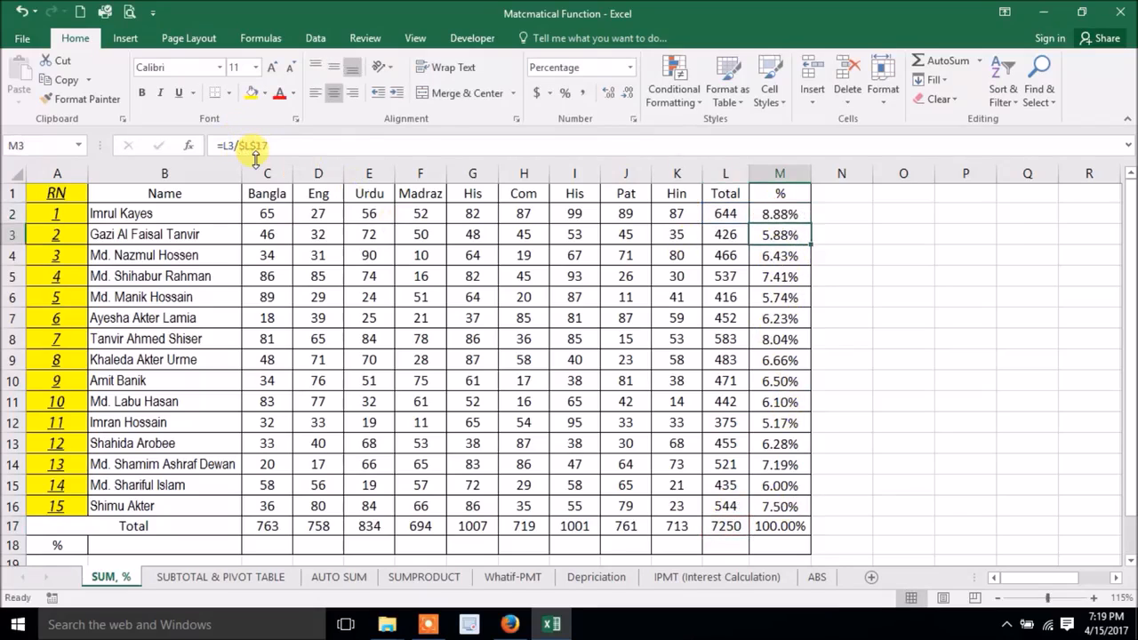
# Fill the row-locked percentage formula from M2 down to M17 and select the grand total in L17
pyautogui.click(780, 214)
pyautogui.doubleClick(808, 224)
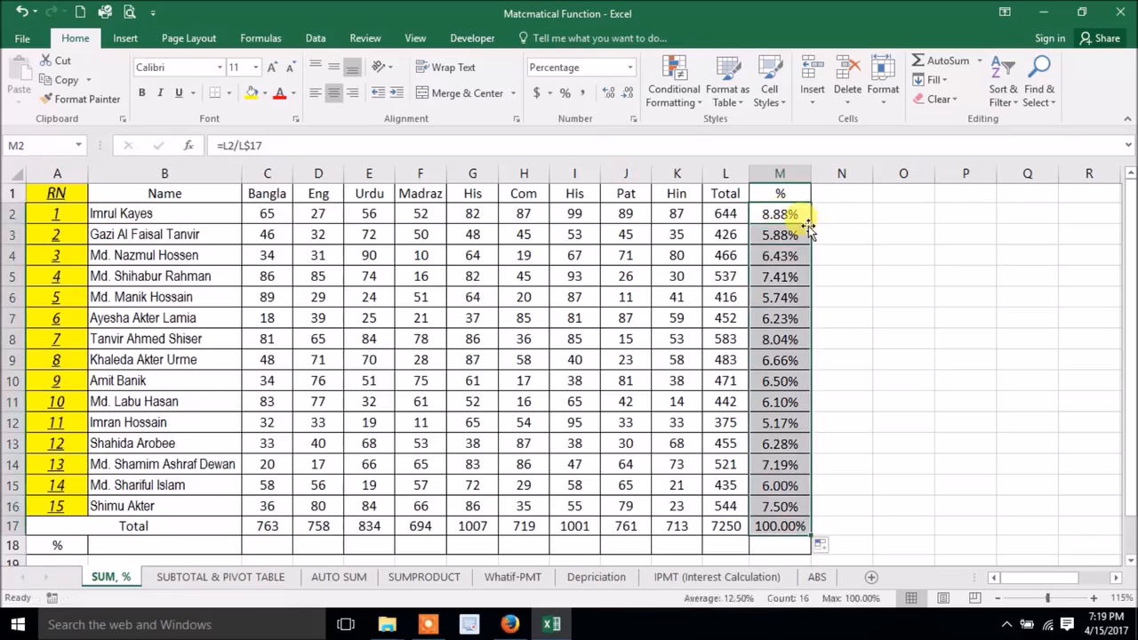
pyautogui.click(726, 528)
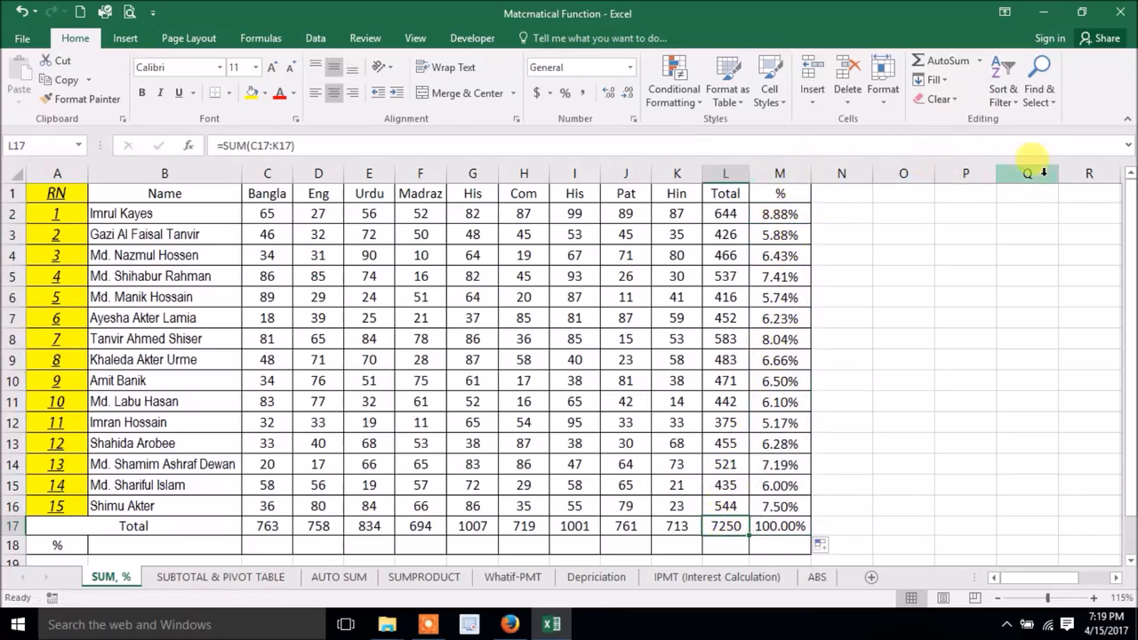
# Cycle the divisor reference in M2's formula through its absolute and relative forms, finishing with the row-locked =L2/L$17
pyautogui.click(914, 318)
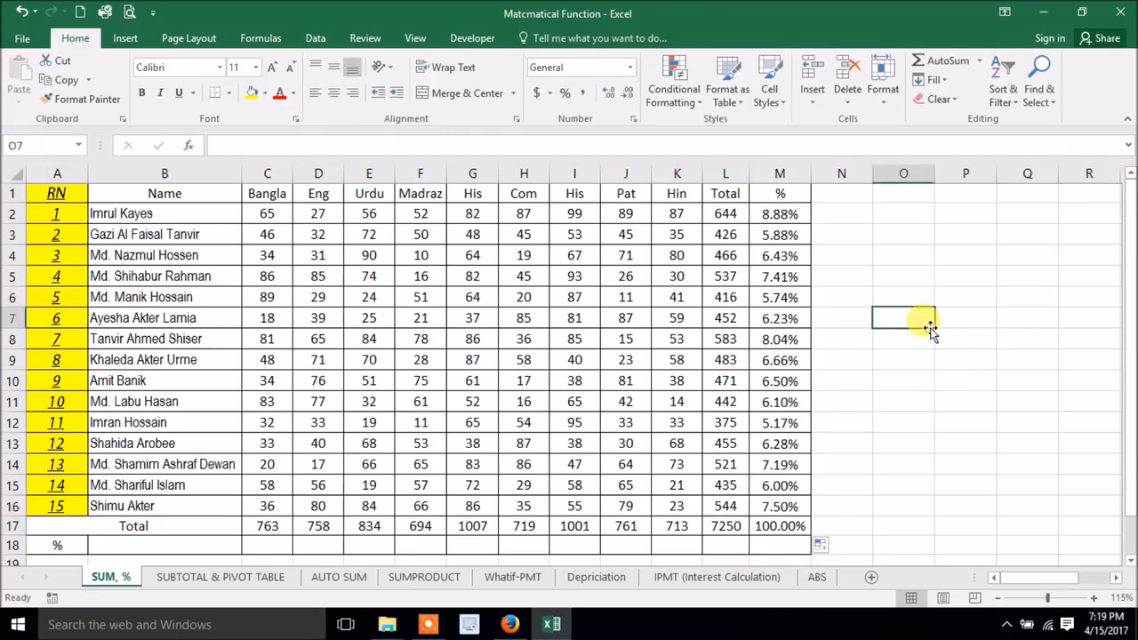
pyautogui.click(764, 211)
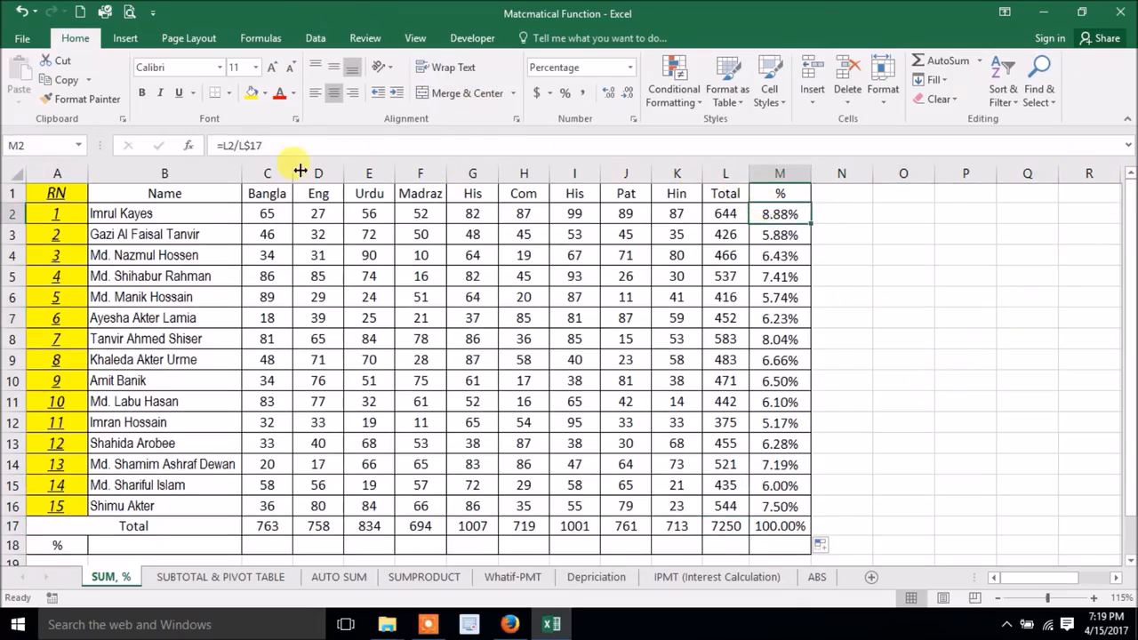
pyautogui.click(273, 145)
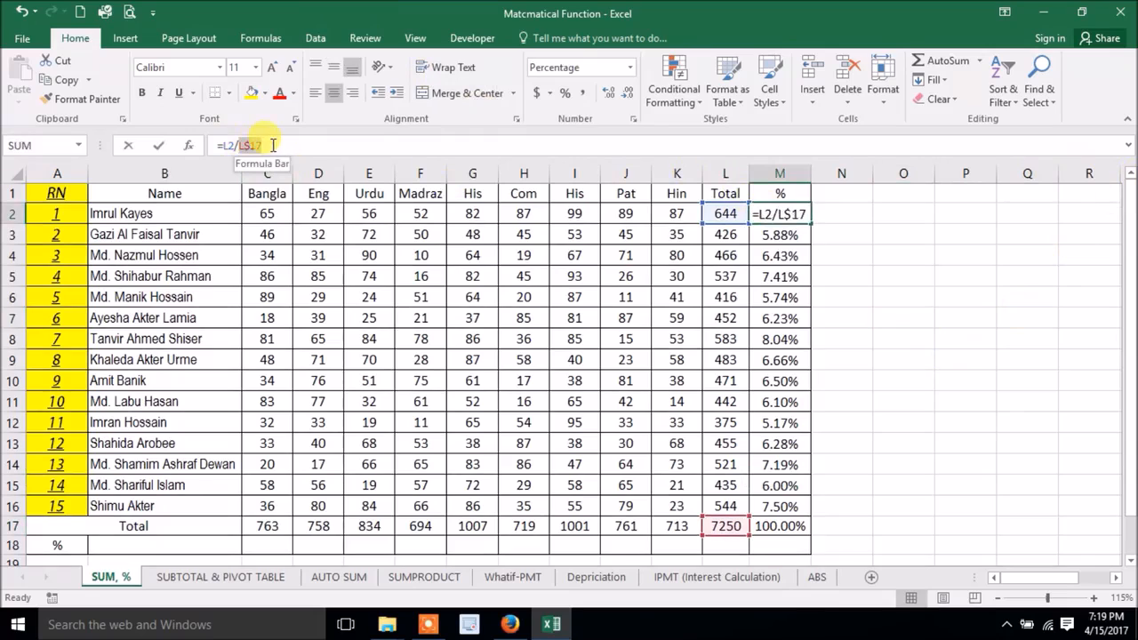
pyautogui.press('F4')
pyautogui.press('F4')
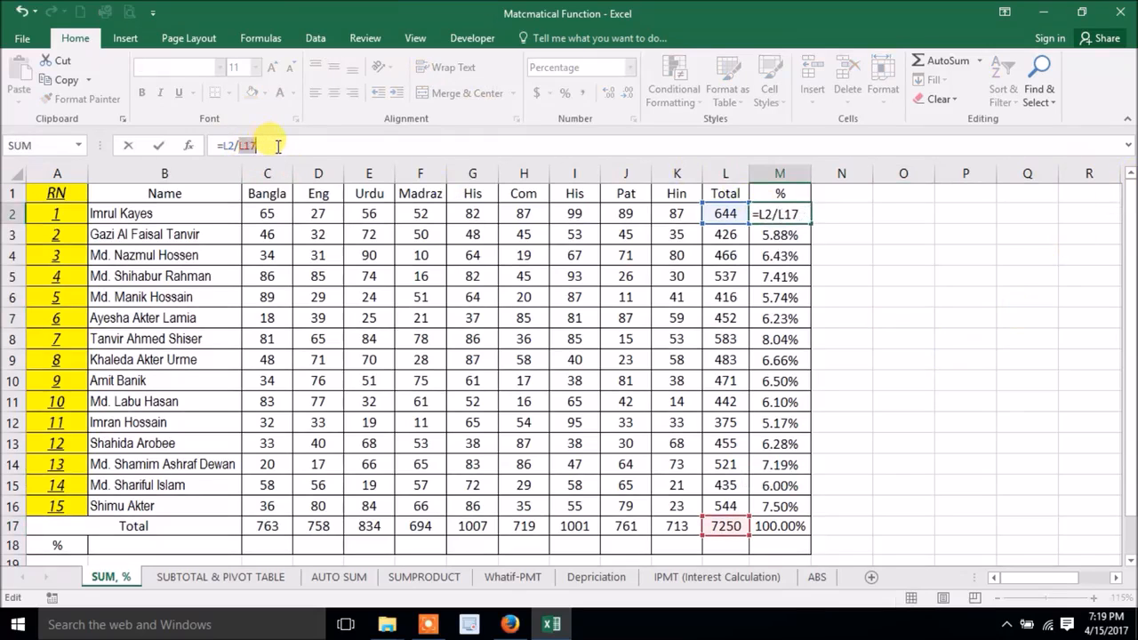
pyautogui.click(277, 146)
pyautogui.press('F4')
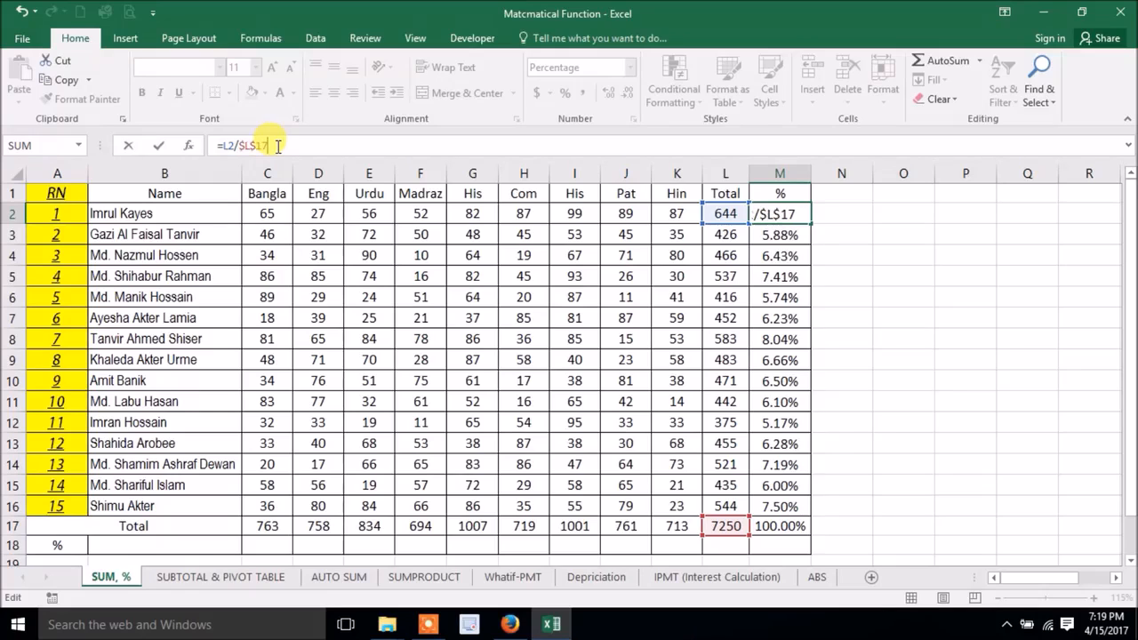
pyautogui.press('F4')
pyautogui.press('F4')
pyautogui.press('F4')
pyautogui.press('F4')
pyautogui.press('F4')
pyautogui.press('Return')
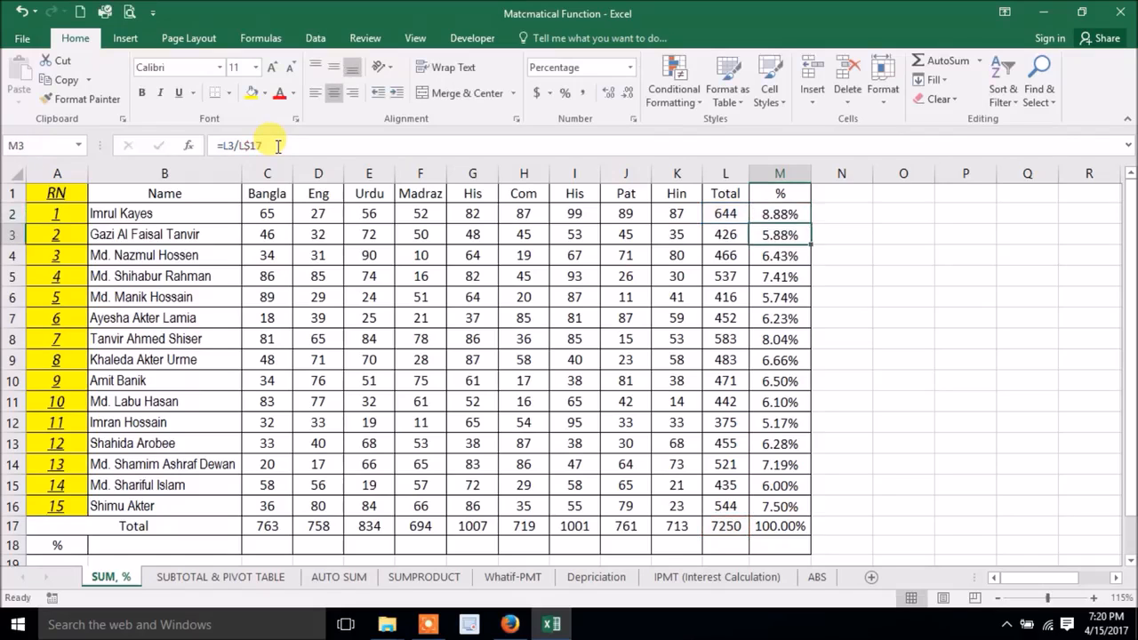
# Fill the percentage formula =L2/L$17 from M2 down through the Total row in M17 again
pyautogui.click(794, 211)
pyautogui.doubleClick(812, 221)
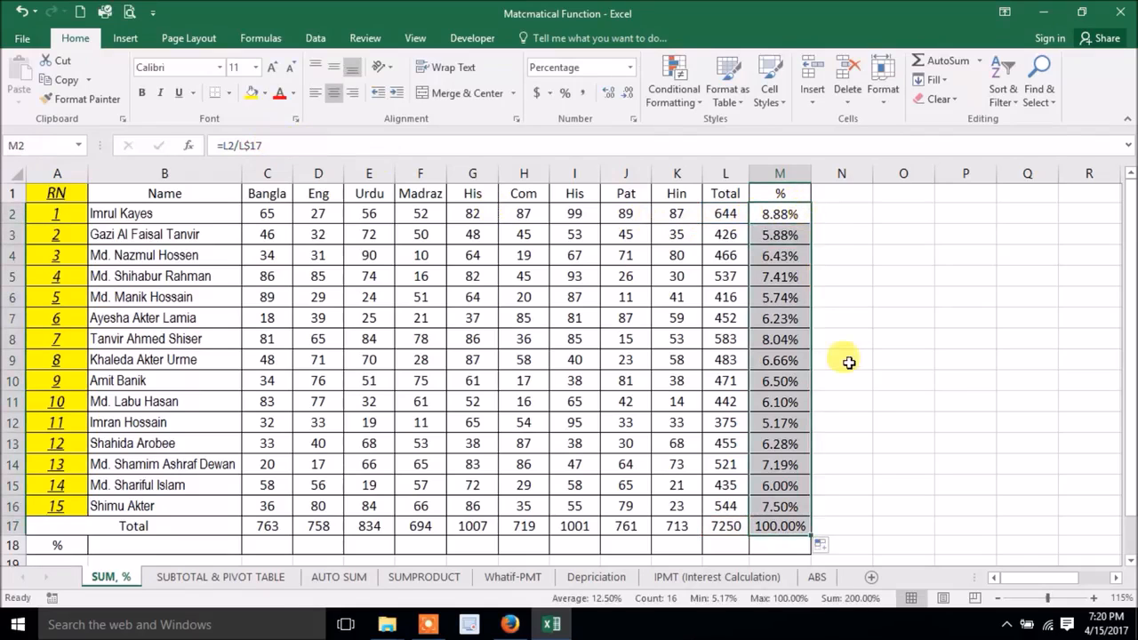
pyautogui.click(965, 464)
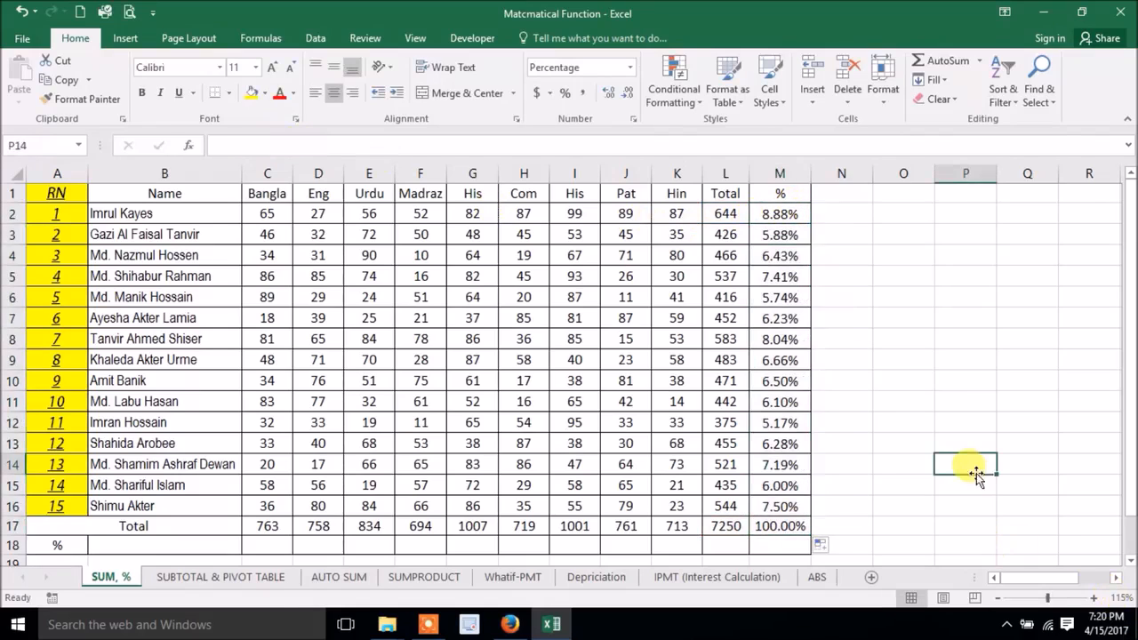
# Enter the formula =C17/L17 in C18 to calculate the Bangla column's share of the grand total
pyautogui.scroll(-3, 956, 462)
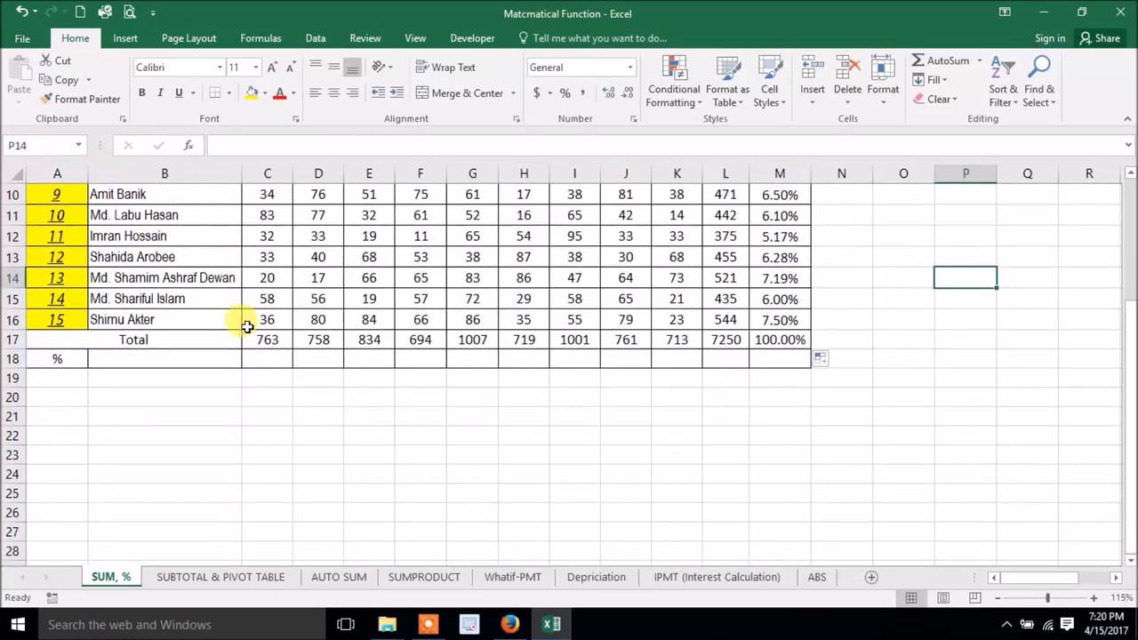
pyautogui.click(280, 360)
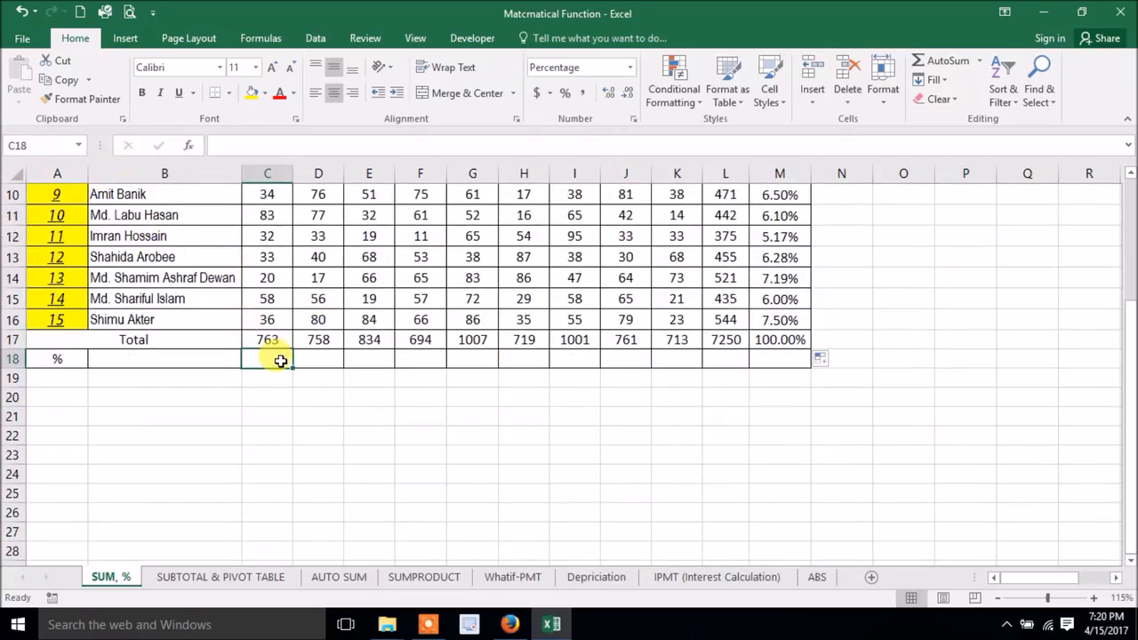
pyautogui.write('=')
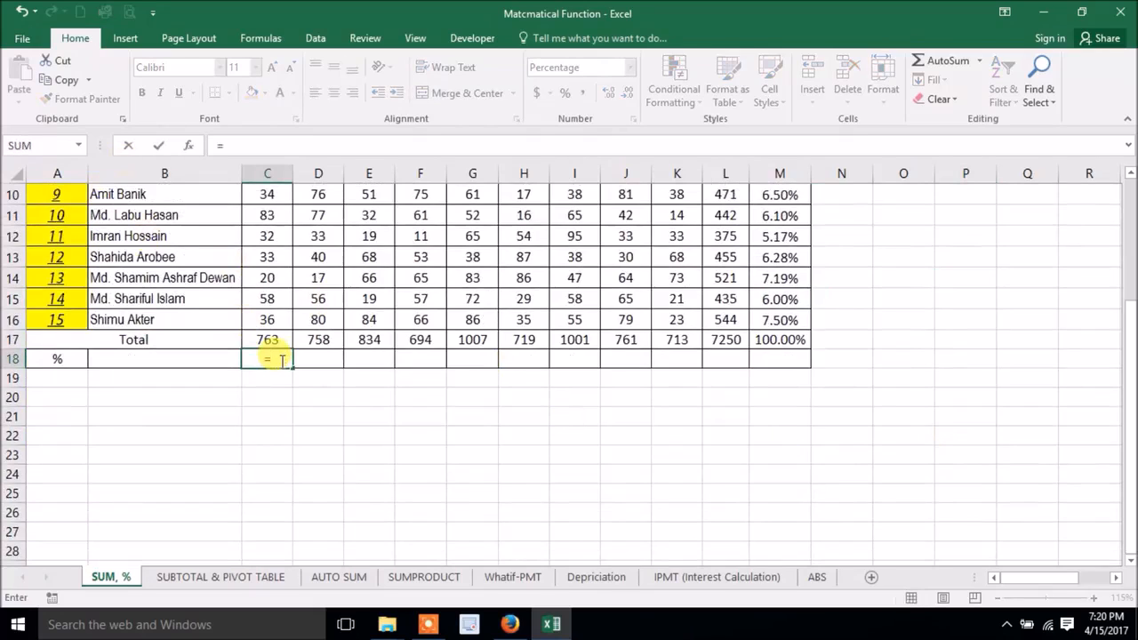
pyautogui.click(267, 336)
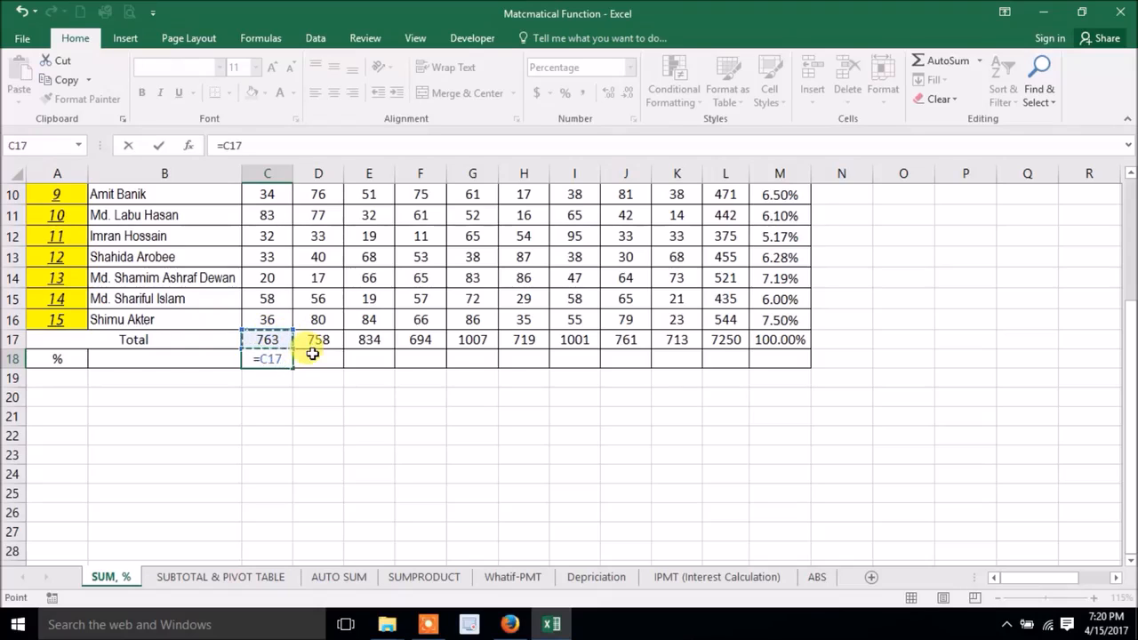
pyautogui.write('=C17/')
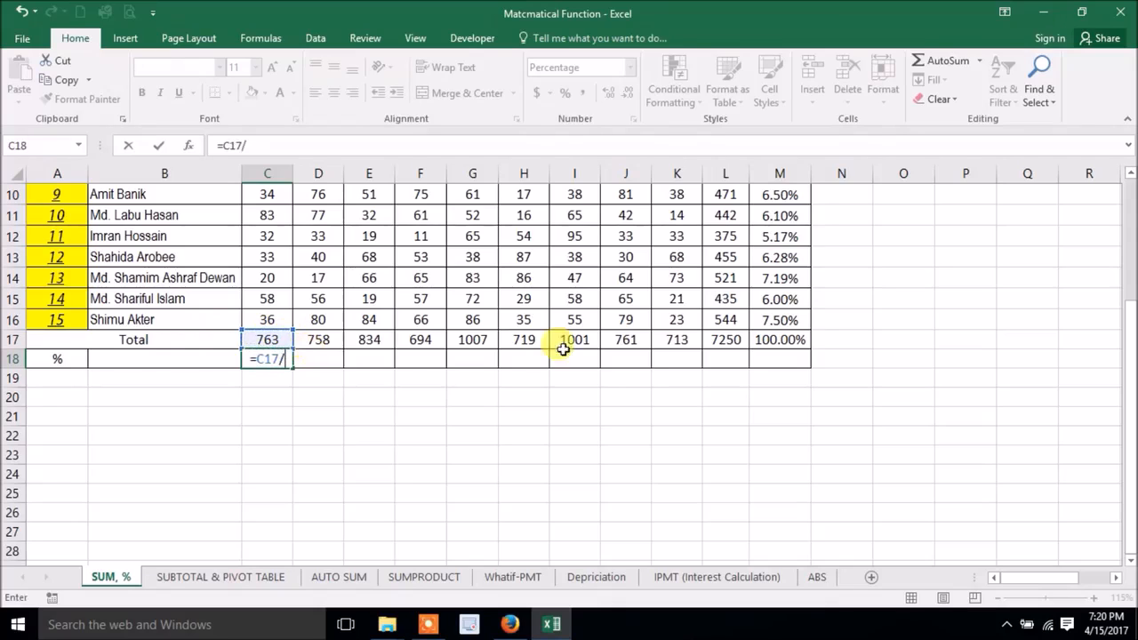
pyautogui.click(724, 346)
pyautogui.press('Return')
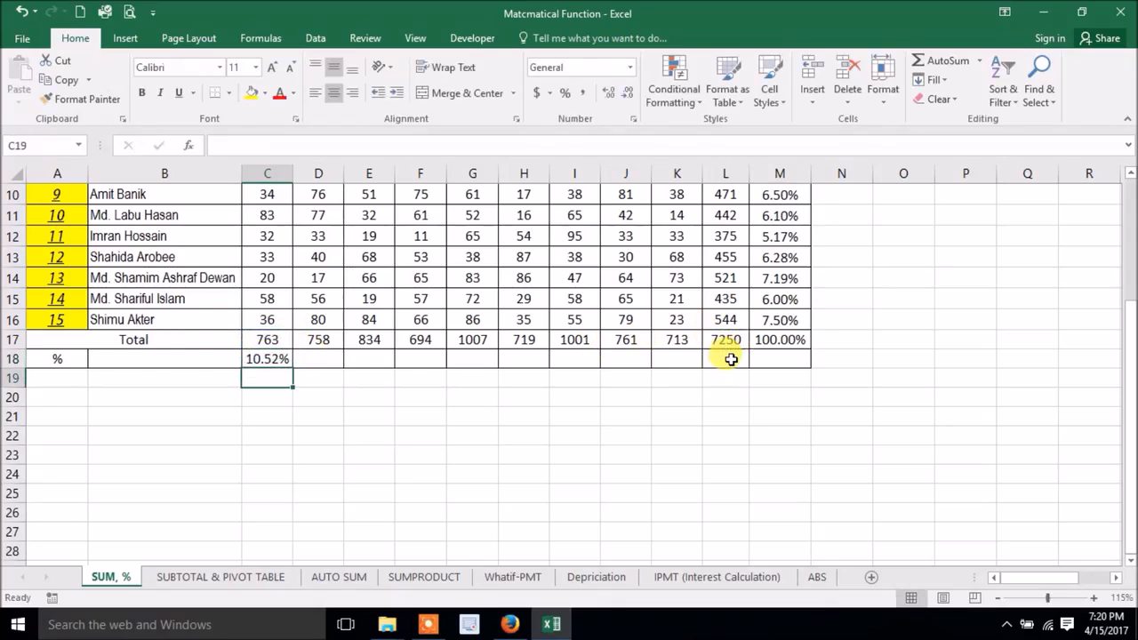
# Copy the unlocked formula from C18 across to L18 and check which cells D18 and E18 refer to
pyautogui.click(283, 359)
pyautogui.moveTo(293, 368); pyautogui.dragTo(762, 415)
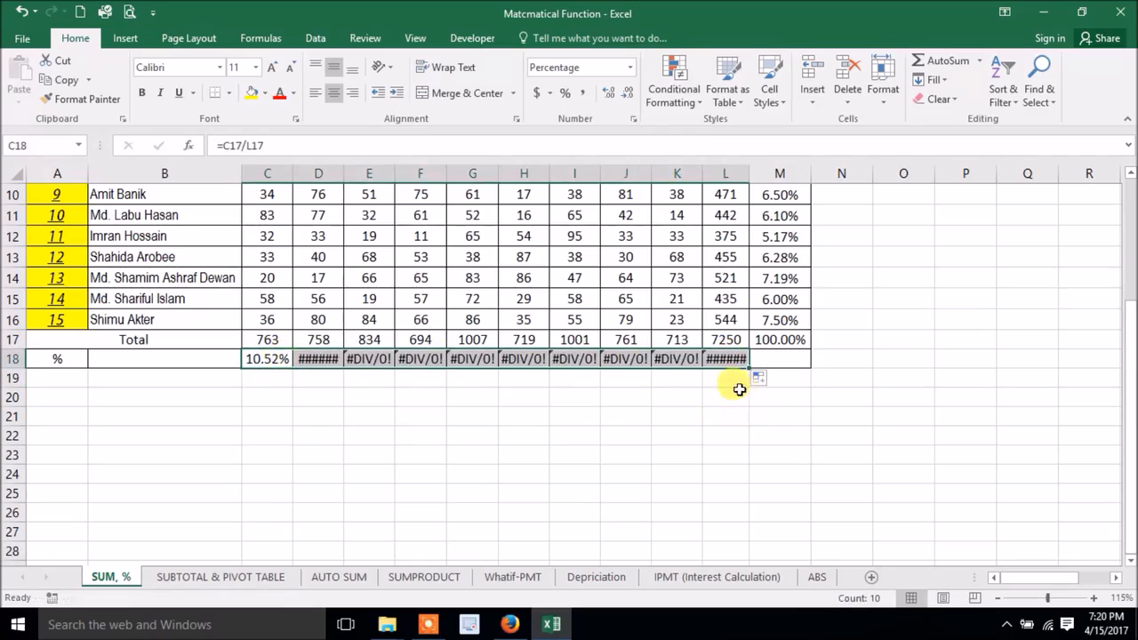
pyautogui.click(328, 360)
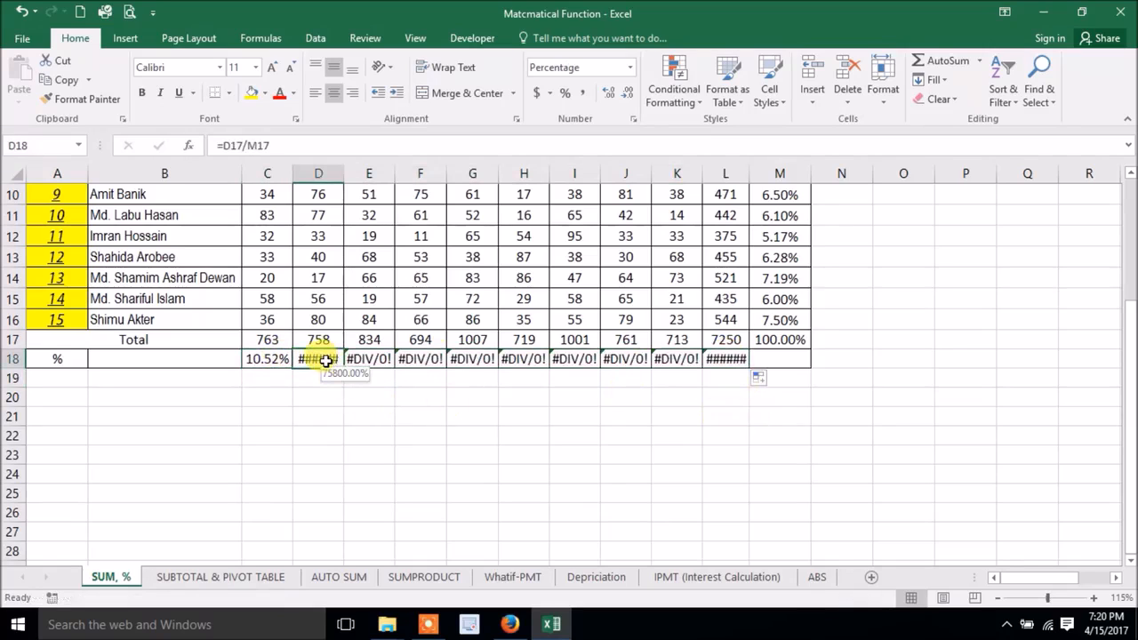
pyautogui.click(369, 358)
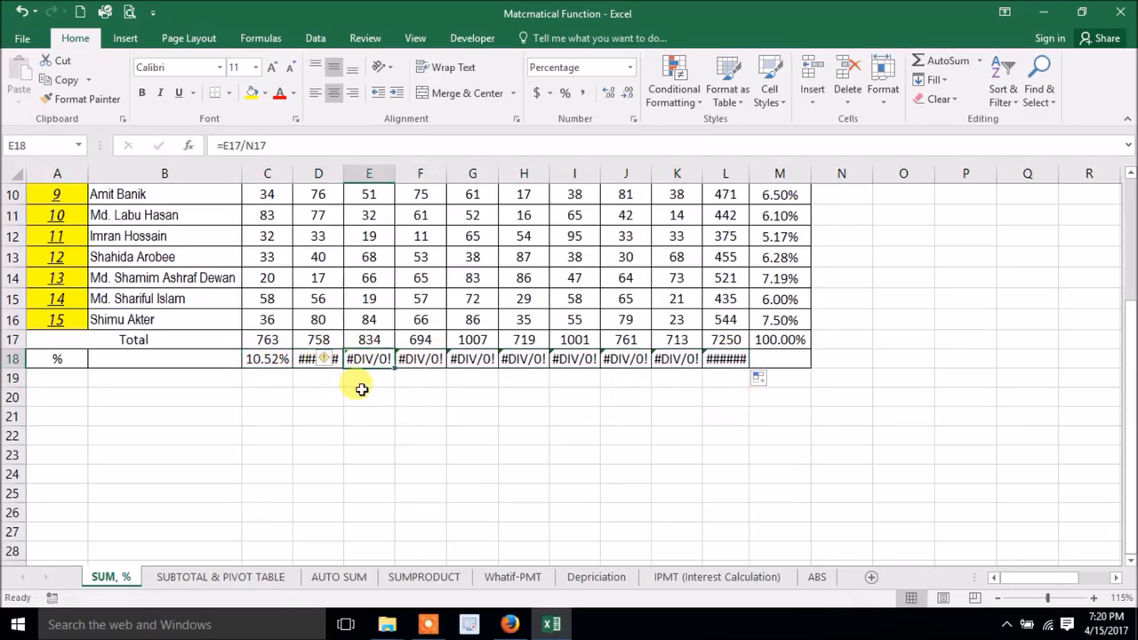
pyautogui.click(275, 359)
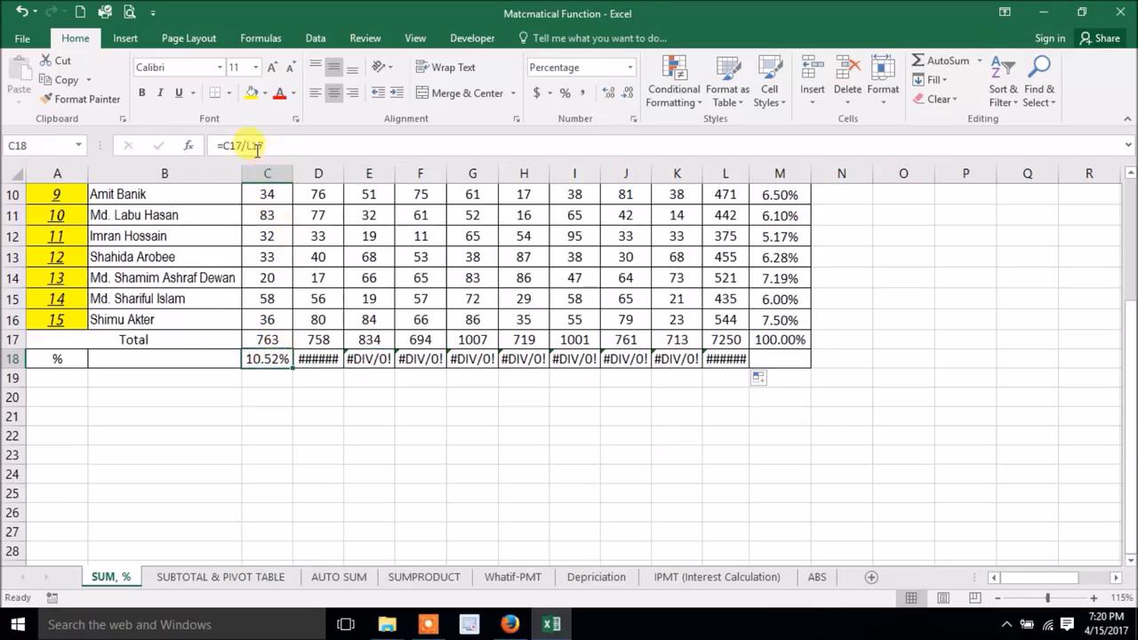
pyautogui.doubleClick(331, 360)
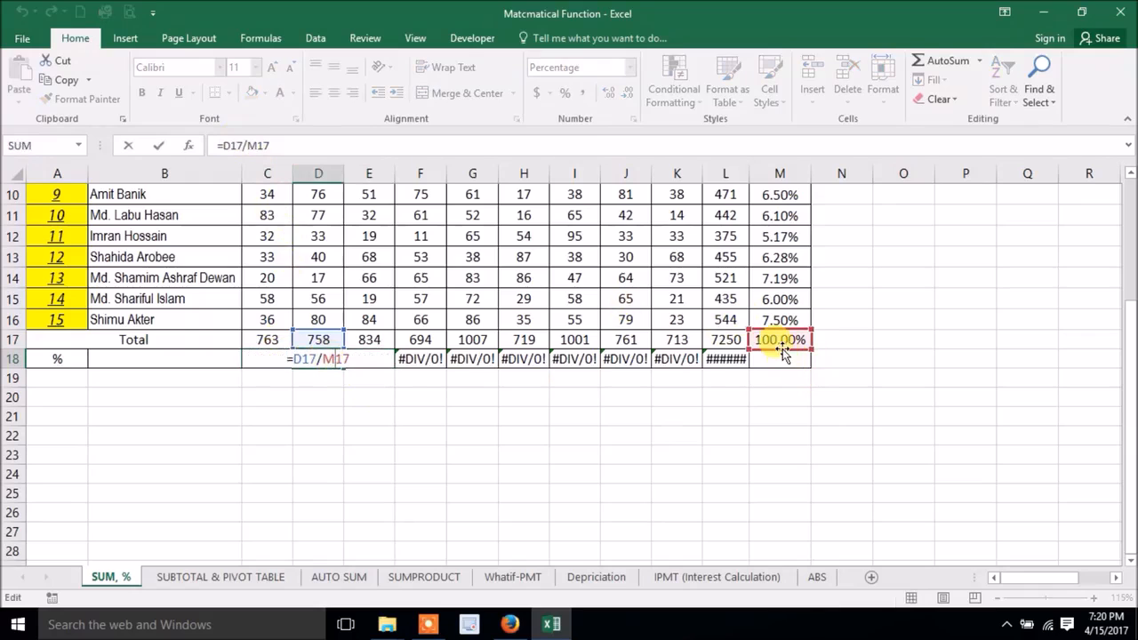
pyautogui.click(448, 438)
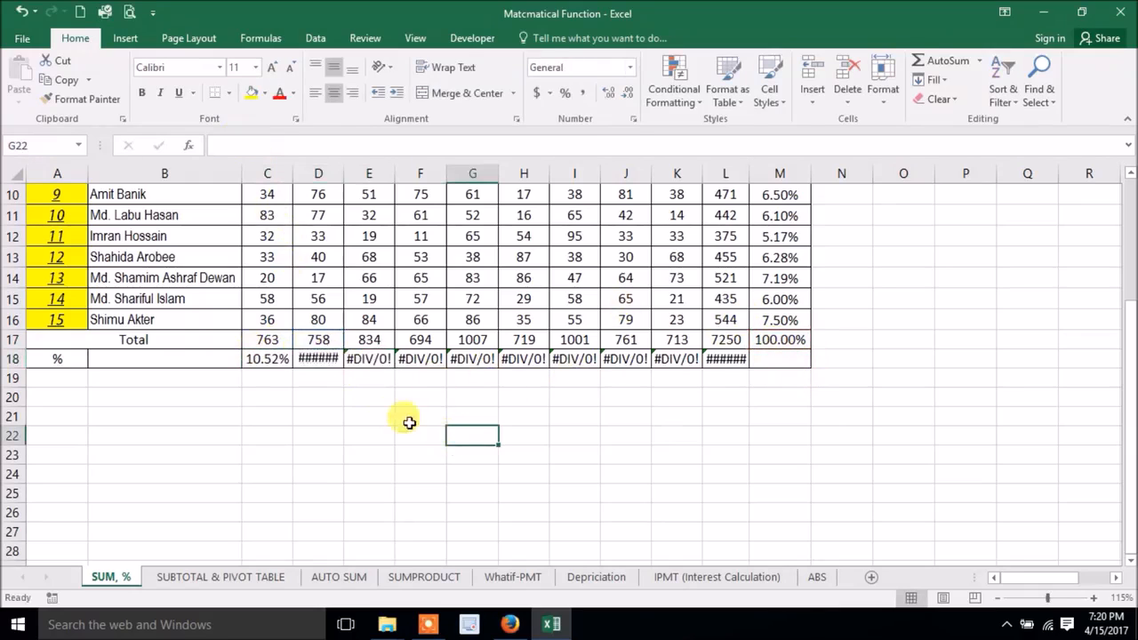
pyautogui.doubleClick(381, 366)
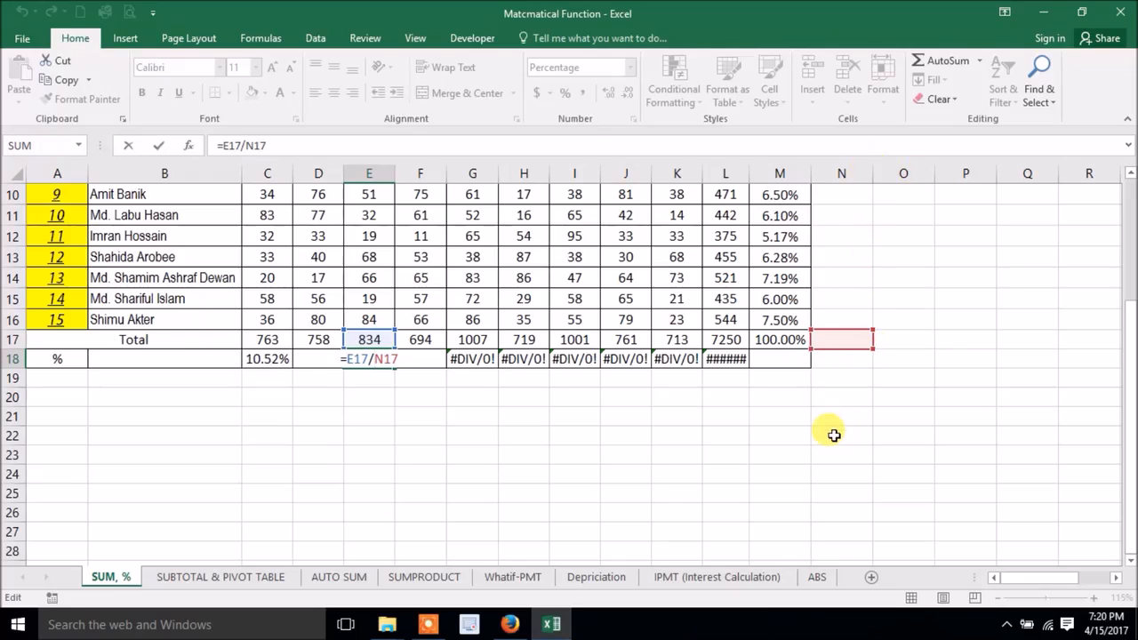
pyautogui.hotkey('ctrl', 'Return')
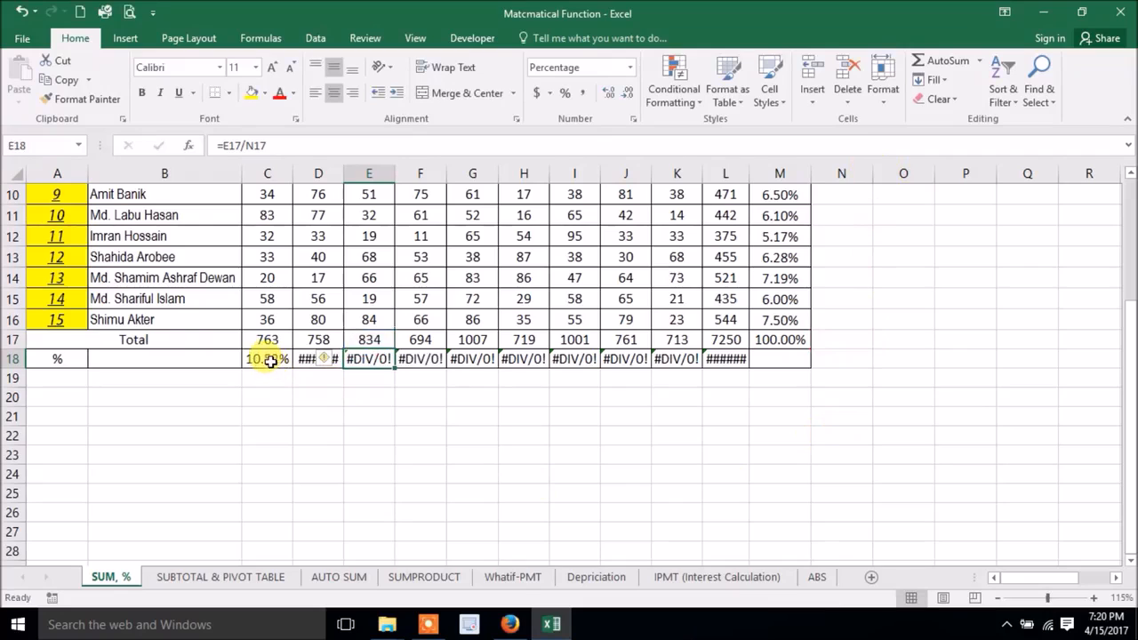
# Lock the divisor's column in C18 with a dollar sign so the formula reads =C17/$L17
pyautogui.click(277, 363)
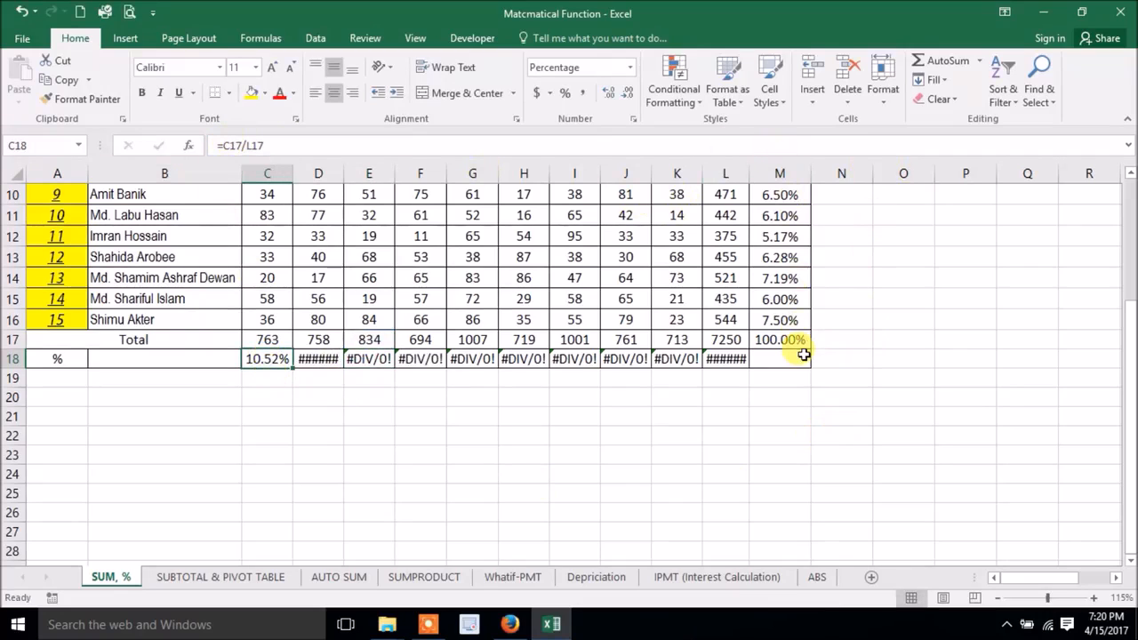
pyautogui.click(248, 146)
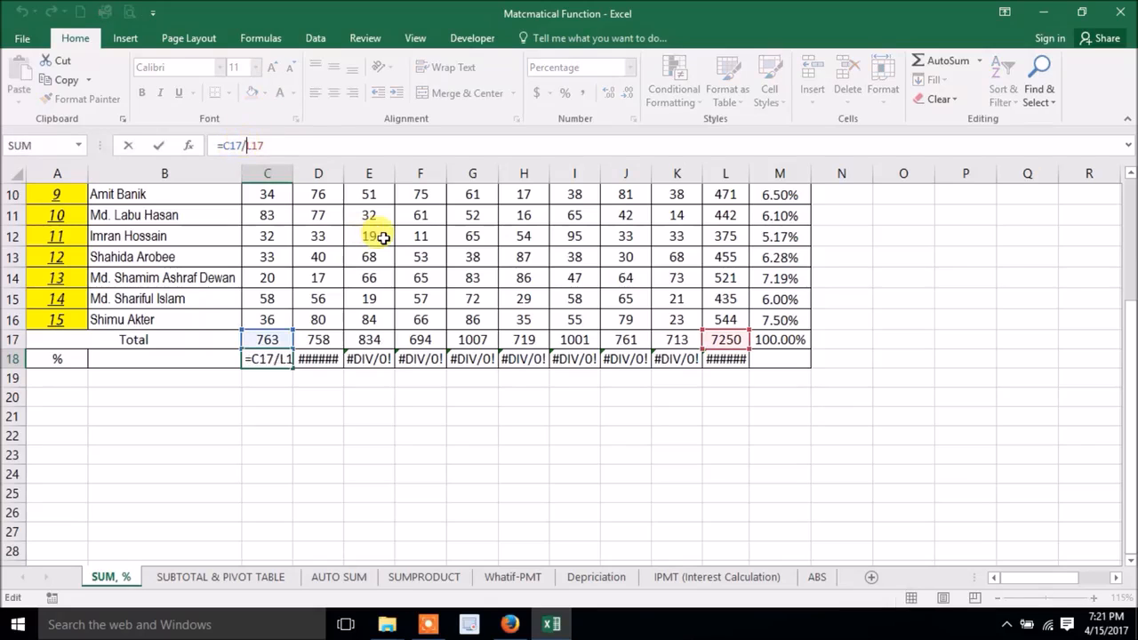
pyautogui.press('F4')
pyautogui.press('Return')
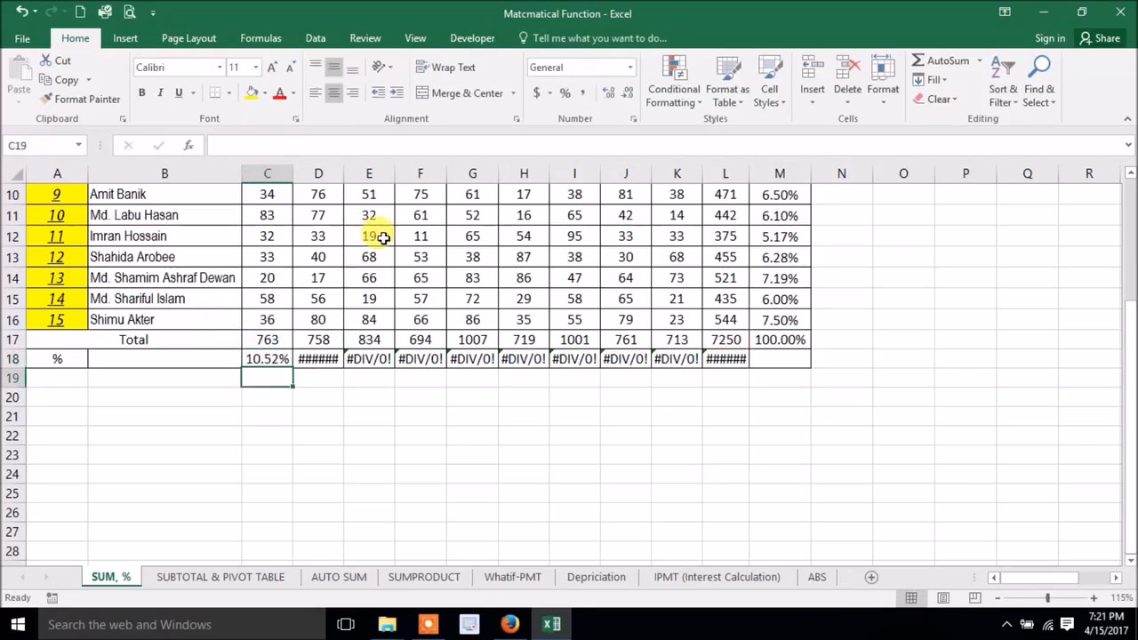
# Fill the column-locked formula from C18 across to L18 and widen column L slightly
pyautogui.click(281, 358)
pyautogui.moveTo(293, 368); pyautogui.dragTo(742, 362)
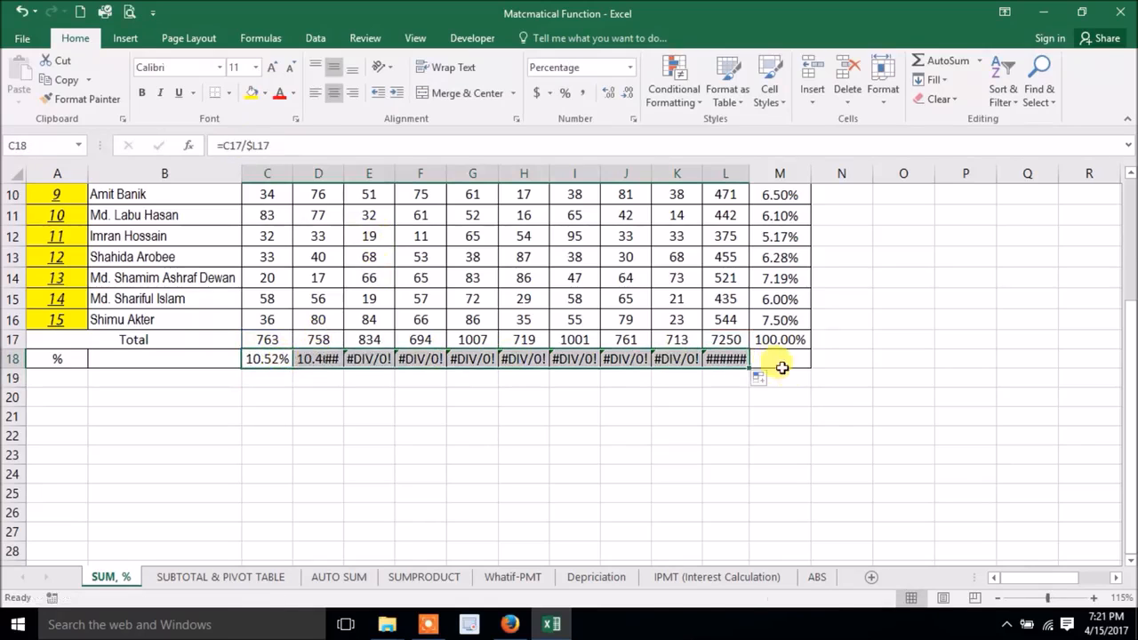
pyautogui.click(862, 428)
pyautogui.moveTo(750, 173); pyautogui.dragTo(761, 173)
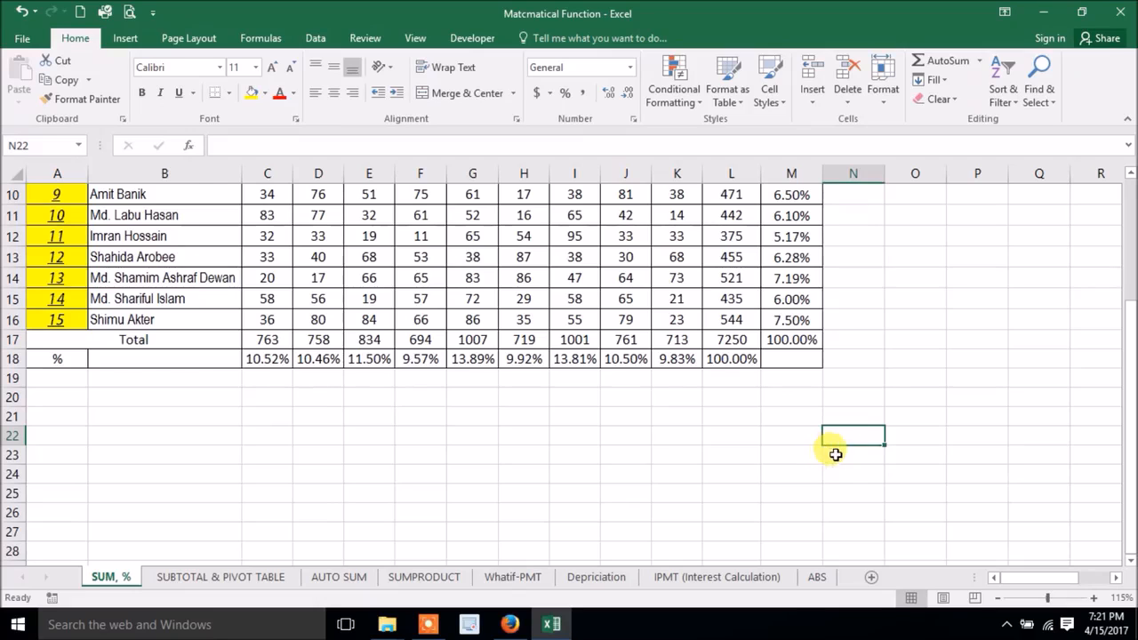
pyautogui.scroll(3, 833, 449)
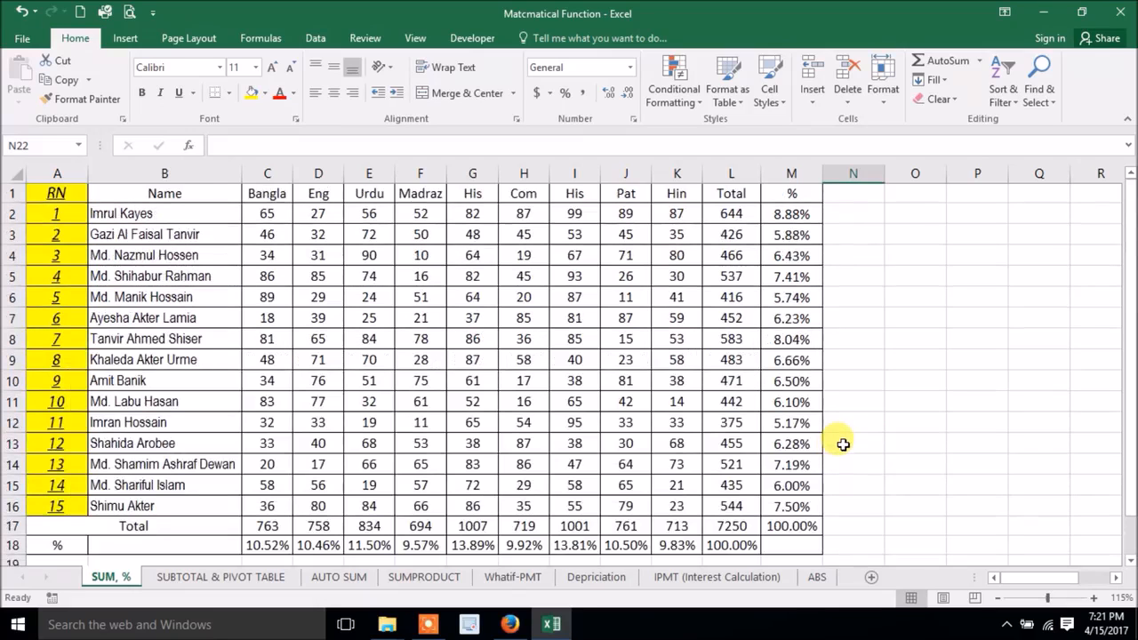
pyautogui.click(427, 624)
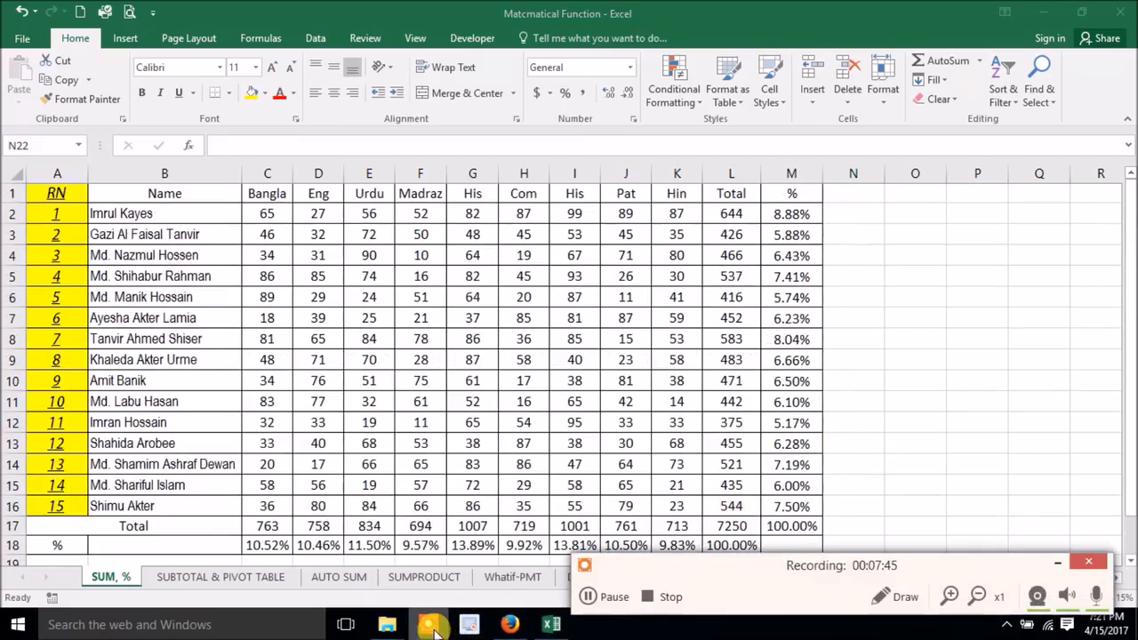
pyautogui.click(1057, 563)
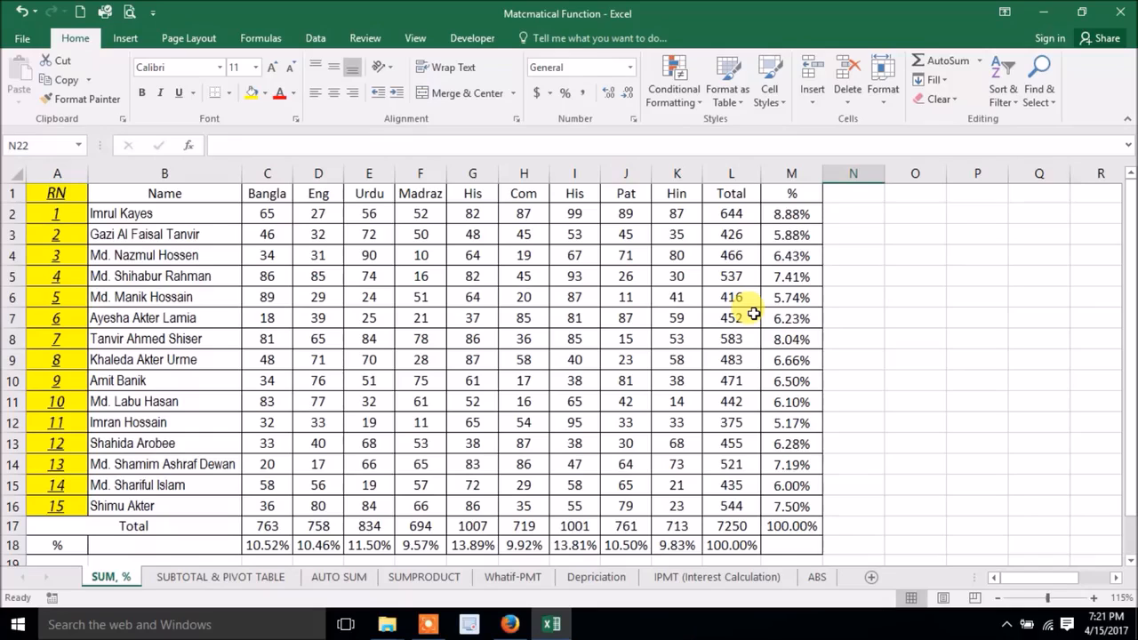
# Enter the same short name in cells O2 and P2 as sample text for a comparison
pyautogui.click(853, 218)
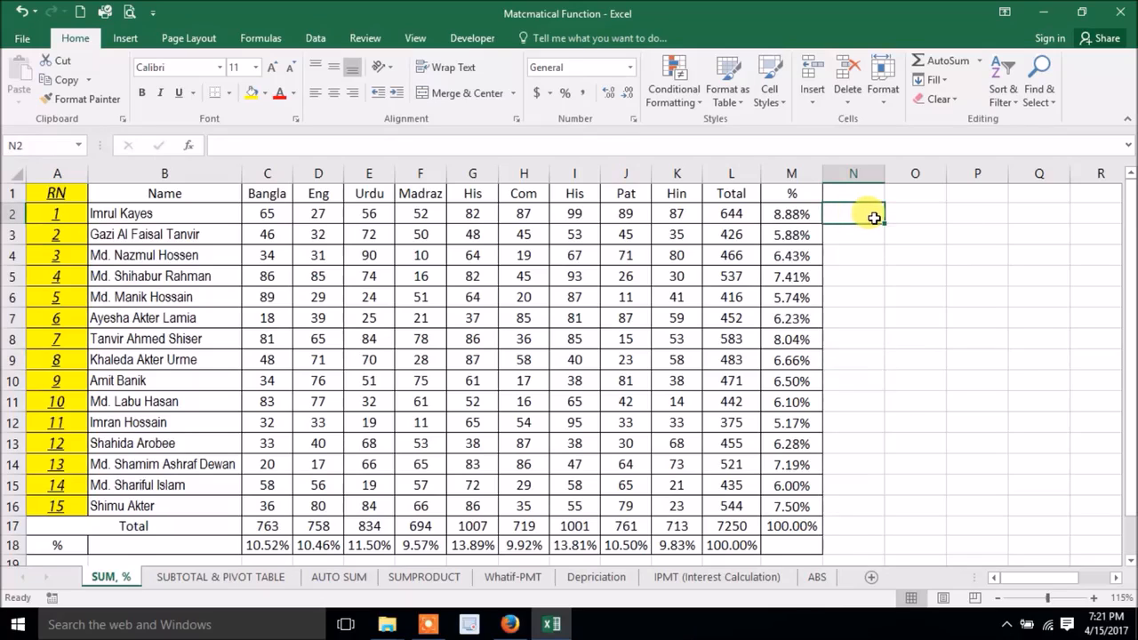
pyautogui.click(925, 213)
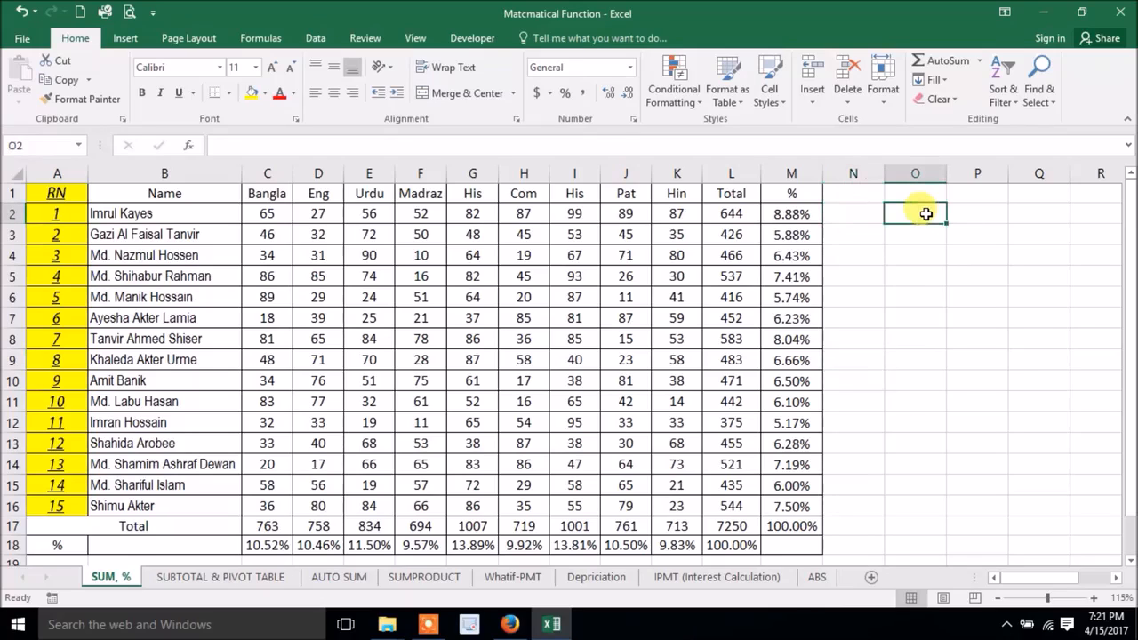
pyautogui.write('Amin')
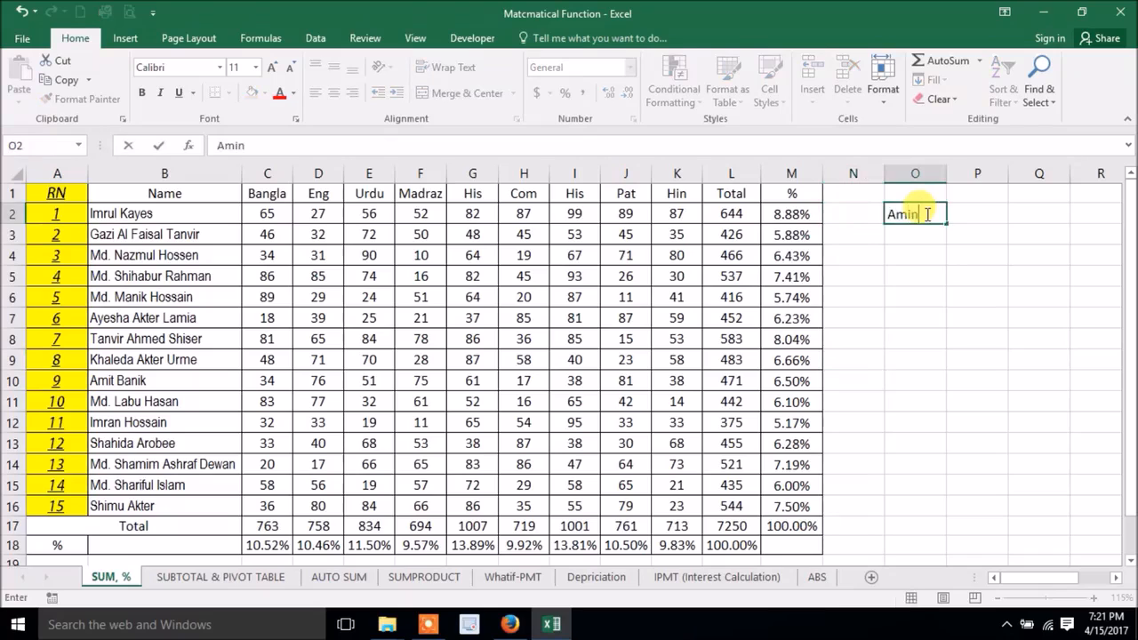
pyautogui.press('Tab')
pyautogui.write('A')
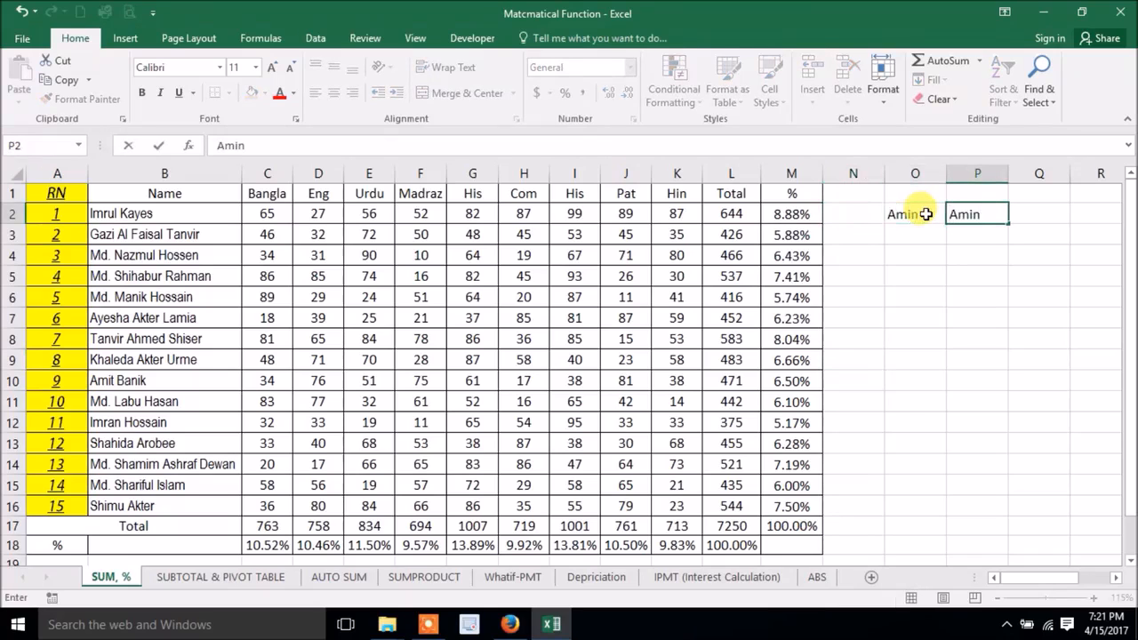
pyautogui.write('min')
# Enter the formula =O2=P2 in Q2 to test whether the two text cells match
pyautogui.press('Tab')
pyautogui.write('=')
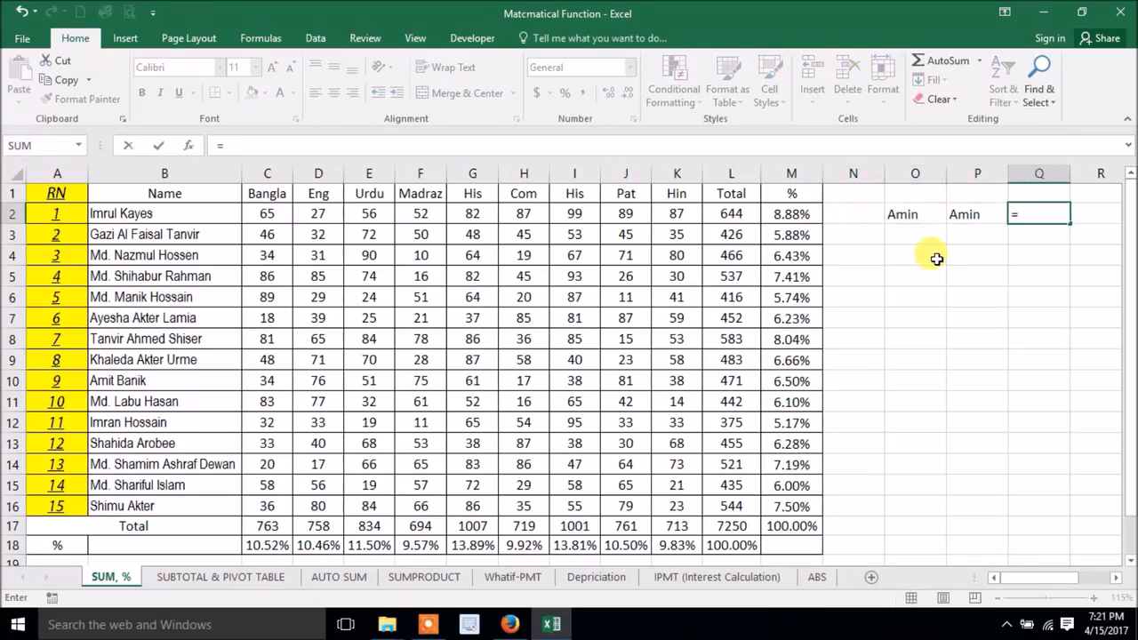
pyautogui.click(927, 214)
pyautogui.write('=')
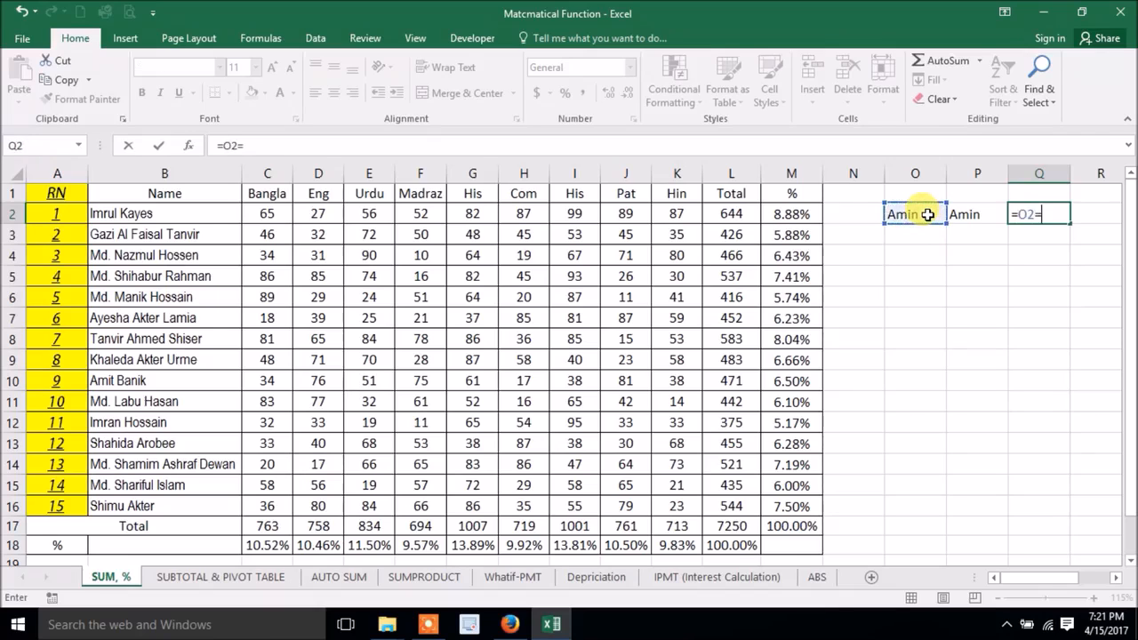
pyautogui.press('Left')
pyautogui.press('Return')
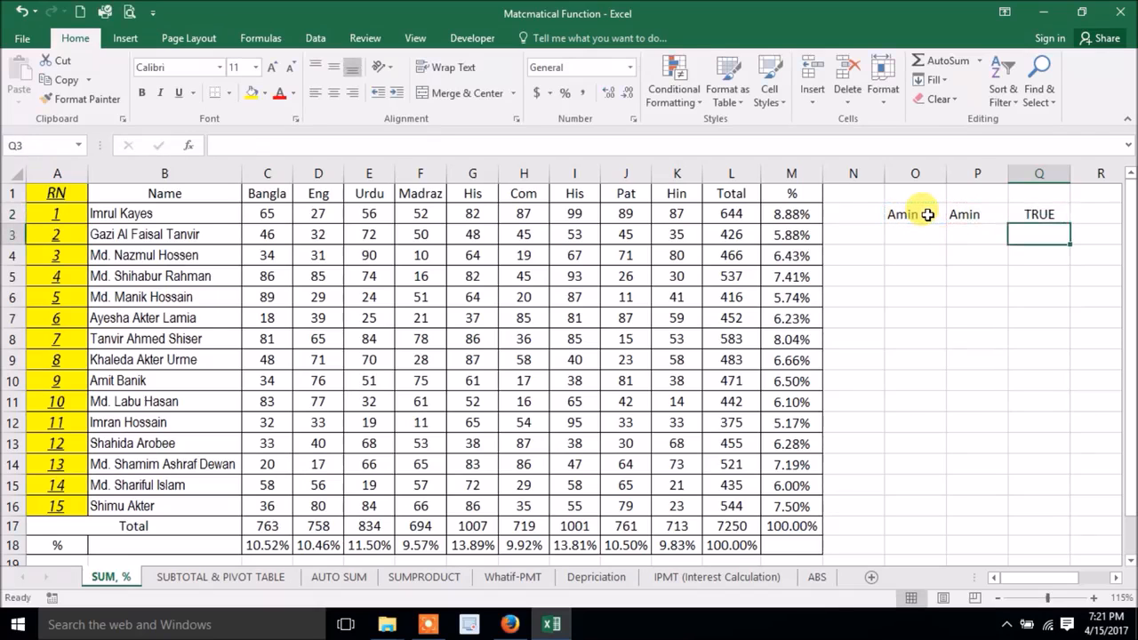
# Replace the text in P2 with n to retest the comparison, and clear the test range O1:Q3
pyautogui.press('Up')
pyautogui.press('Left')
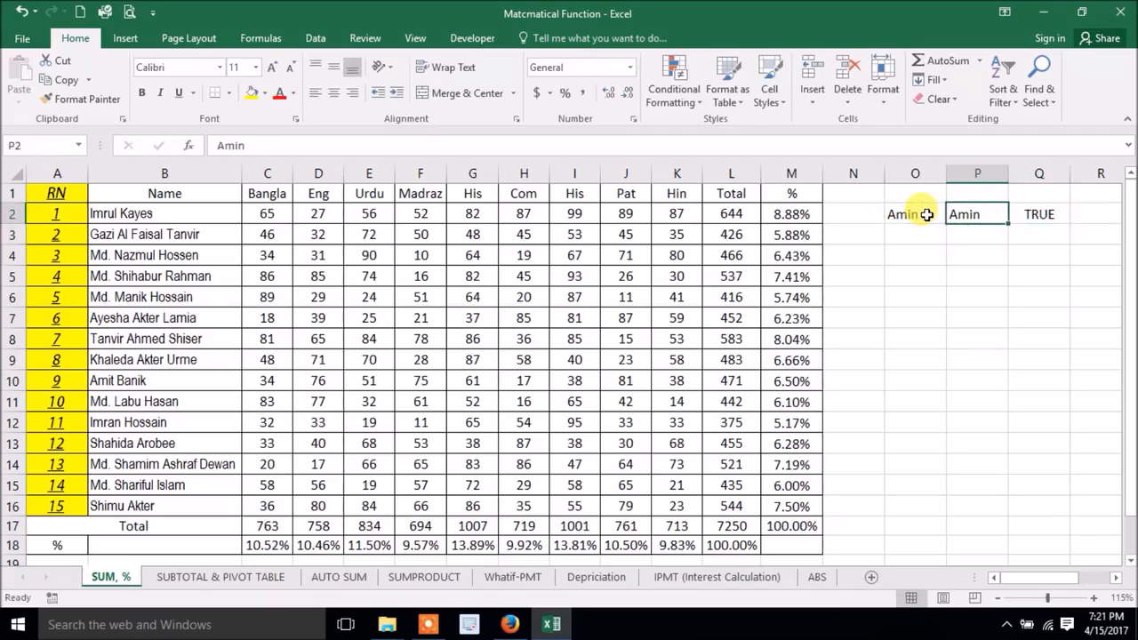
pyautogui.write('n')
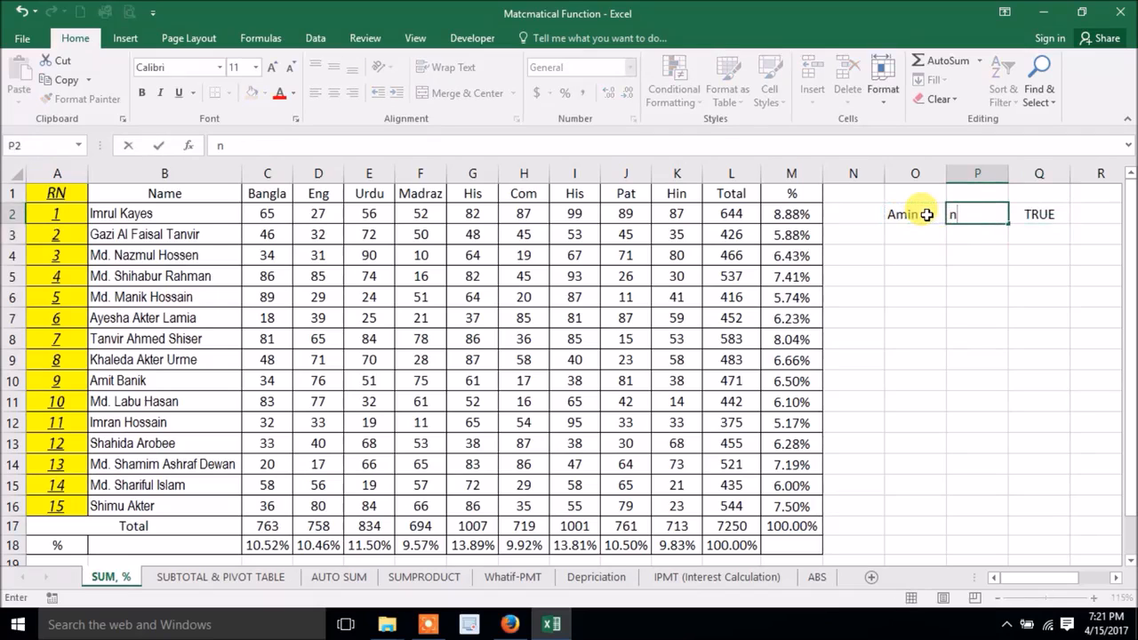
pyautogui.press('Return')
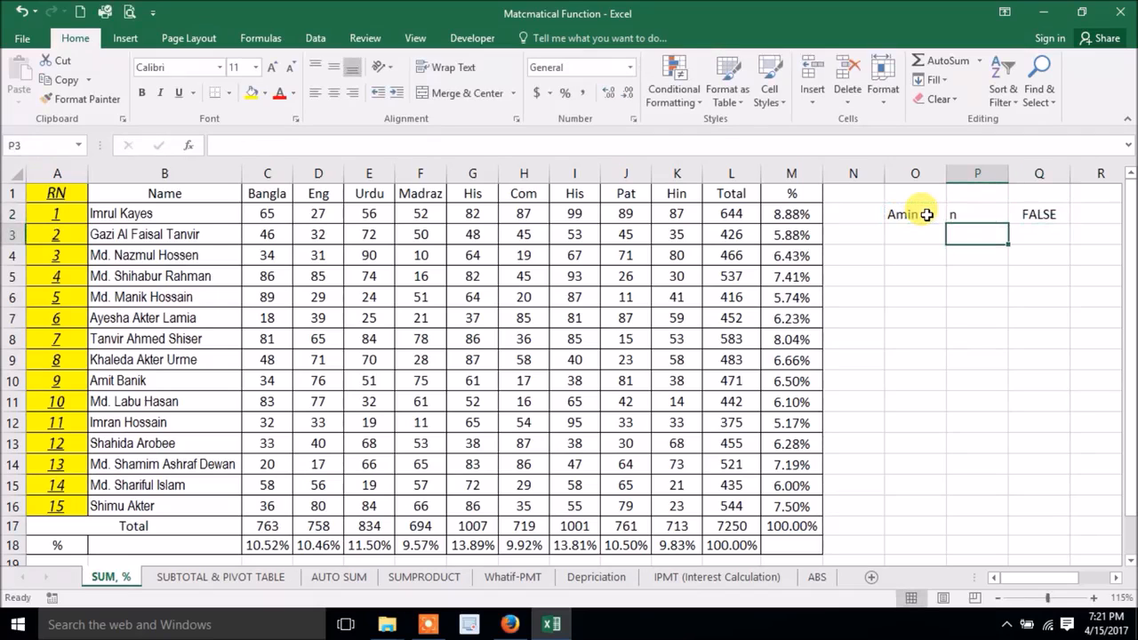
pyautogui.moveTo(895, 197); pyautogui.dragTo(1033, 233)
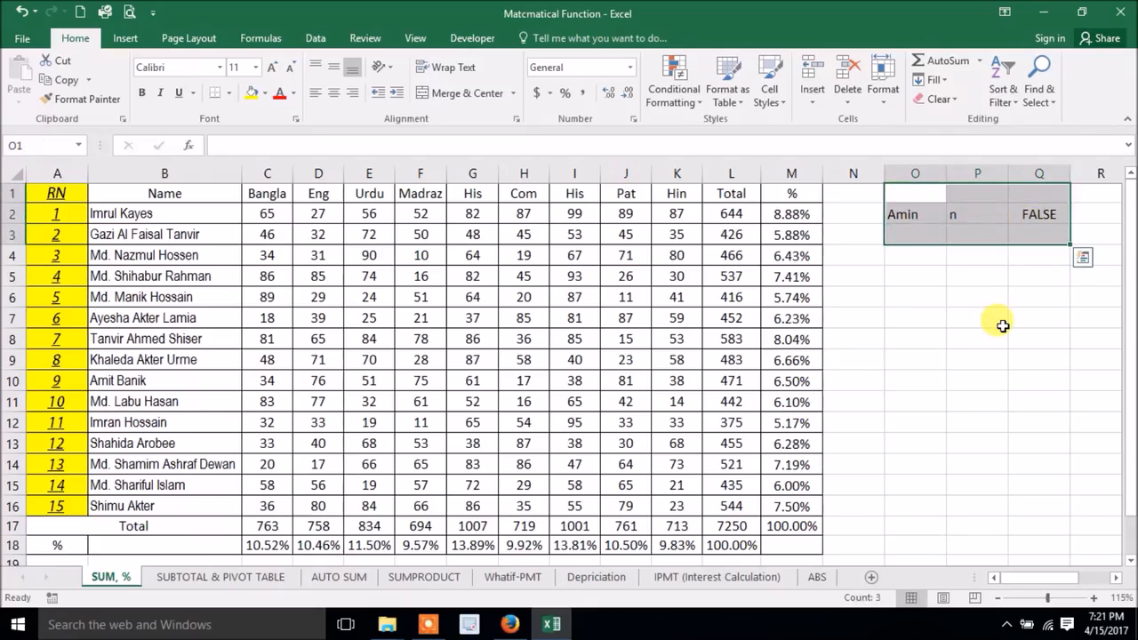
pyautogui.press('Delete')
# Enter =M2 in O2 to reference the first student's percentage, and clear the cell again
pyautogui.click(912, 214)
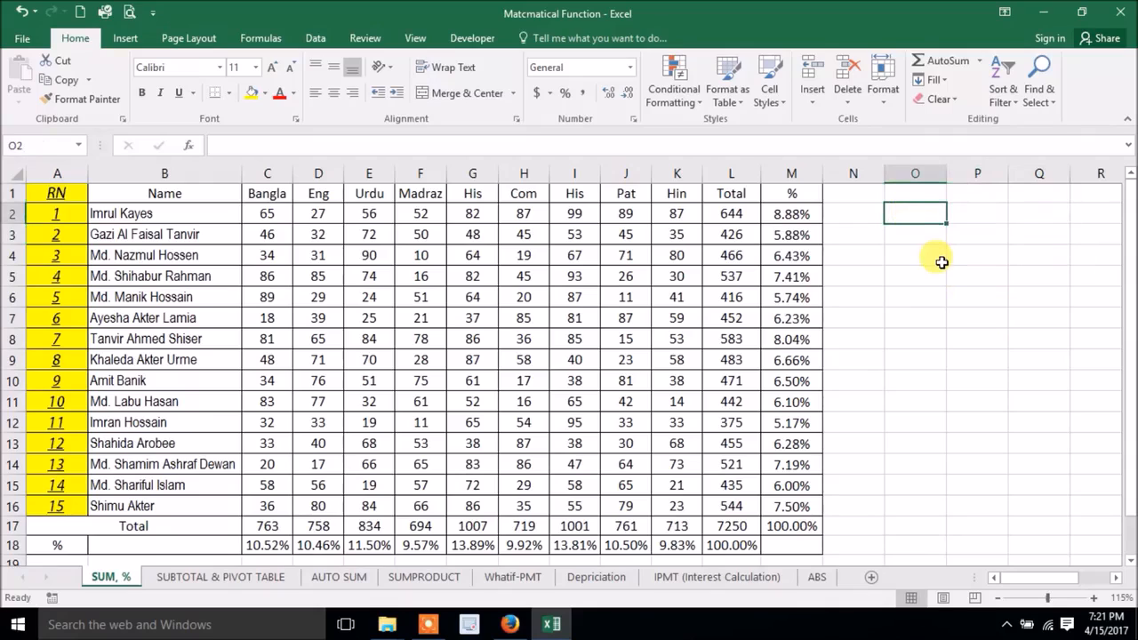
pyautogui.write('=')
pyautogui.click(800, 215)
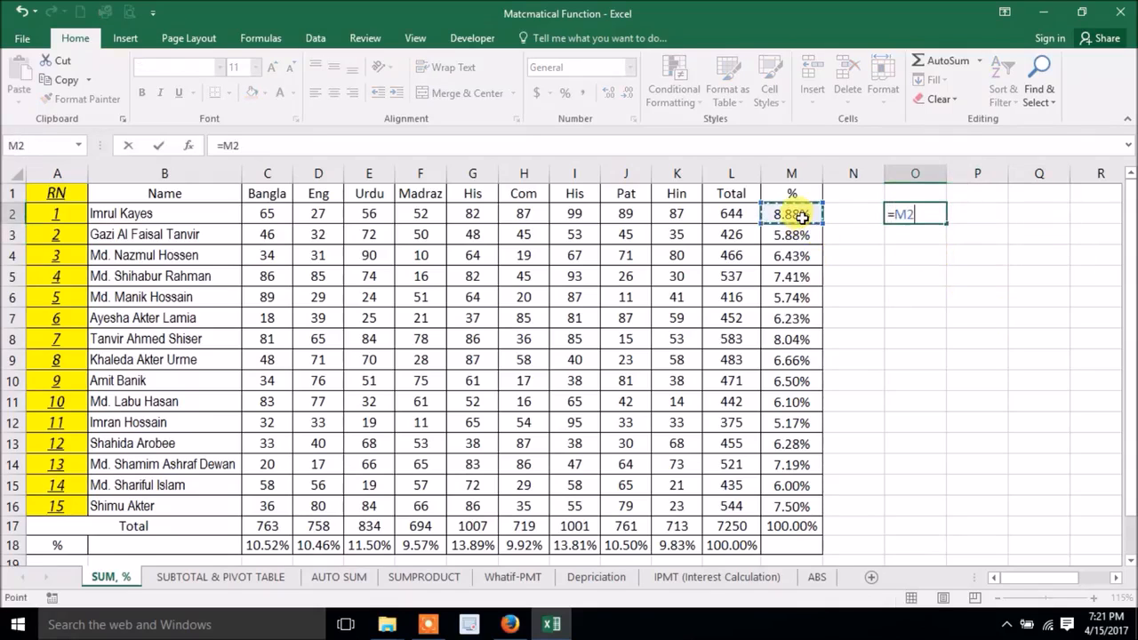
pyautogui.press('Return')
pyautogui.click(916, 213)
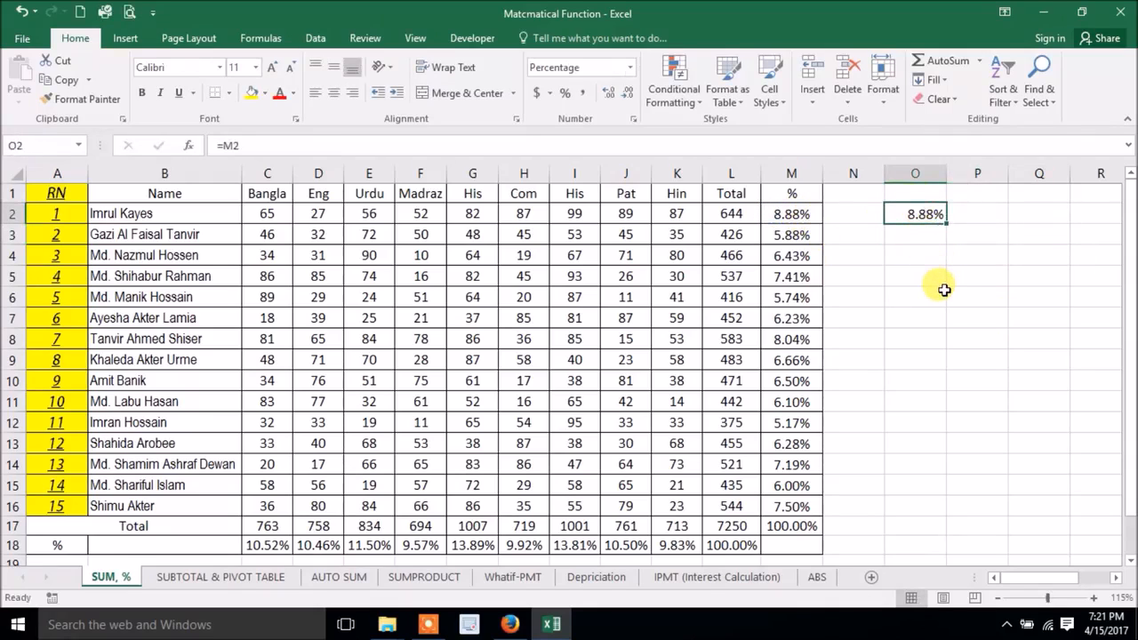
pyautogui.press('Delete')
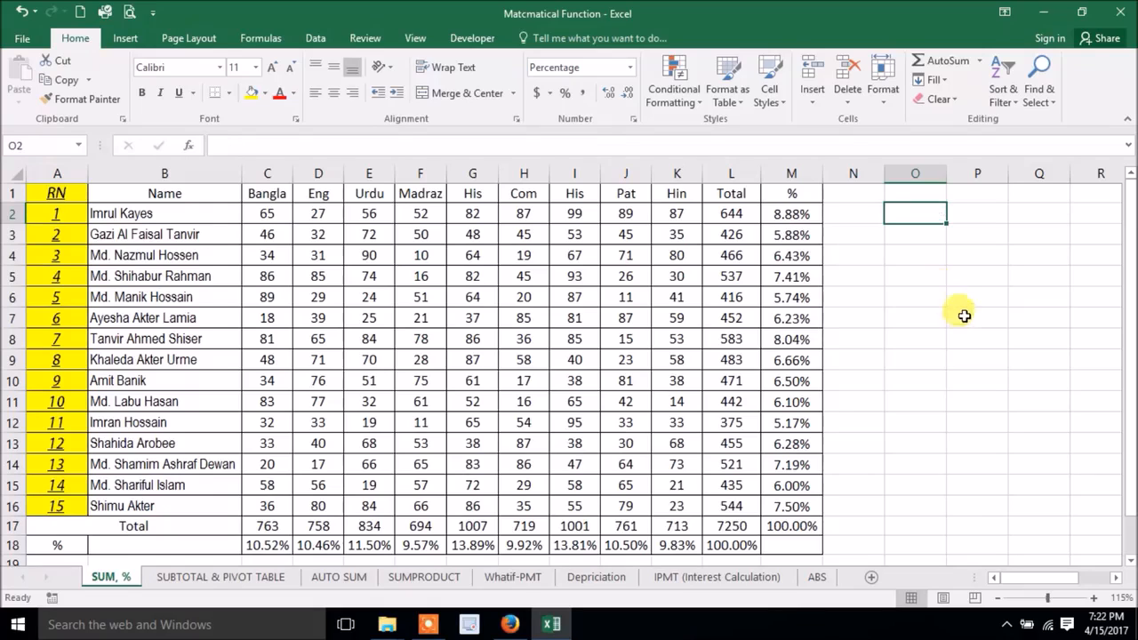
pyautogui.click(960, 318)
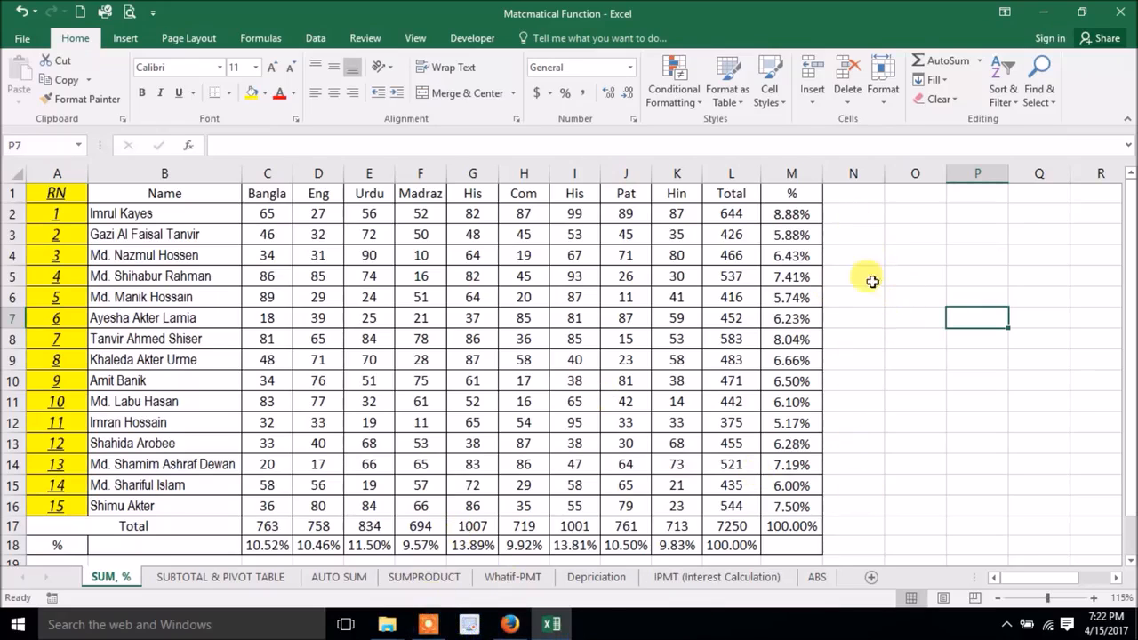
# Enter =AVERAGE(C2:K2) in N2 to calculate the first student's average mark
pyautogui.click(866, 214)
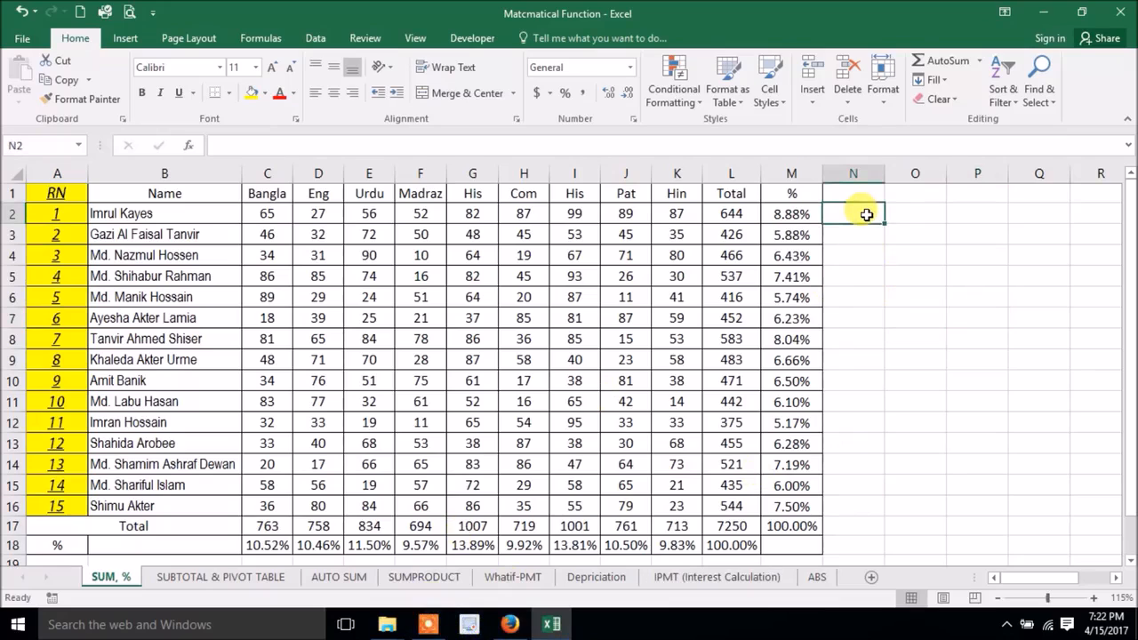
pyautogui.write('=avr')
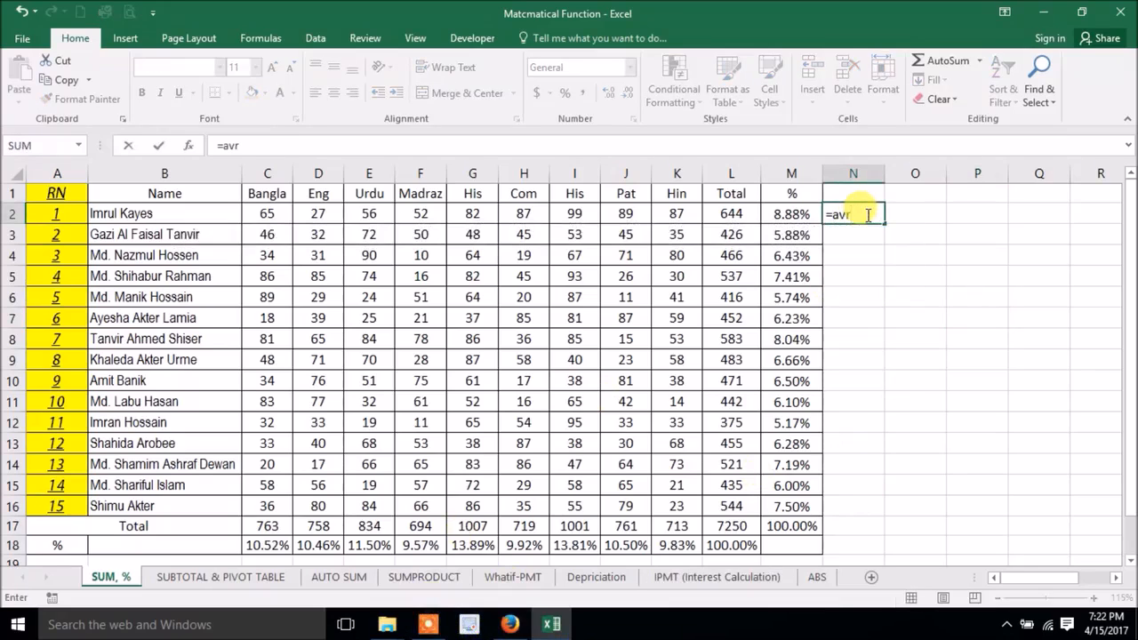
pyautogui.press('BackSpace')
pyautogui.write('er')
pyautogui.press('Tab')
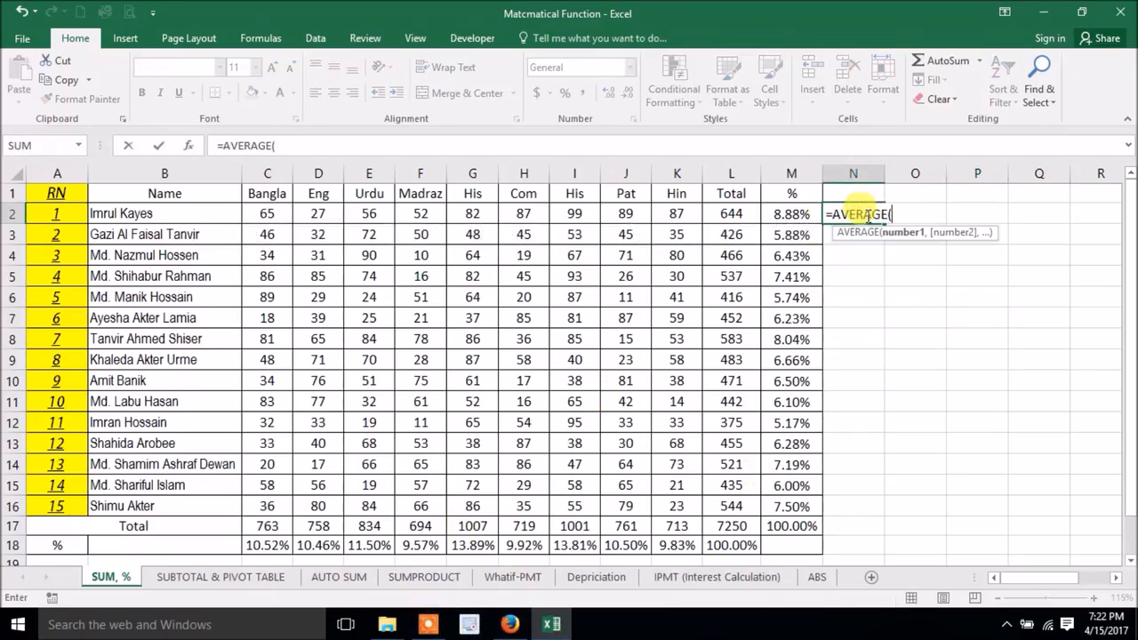
pyautogui.moveTo(271, 214); pyautogui.dragTo(641, 217)
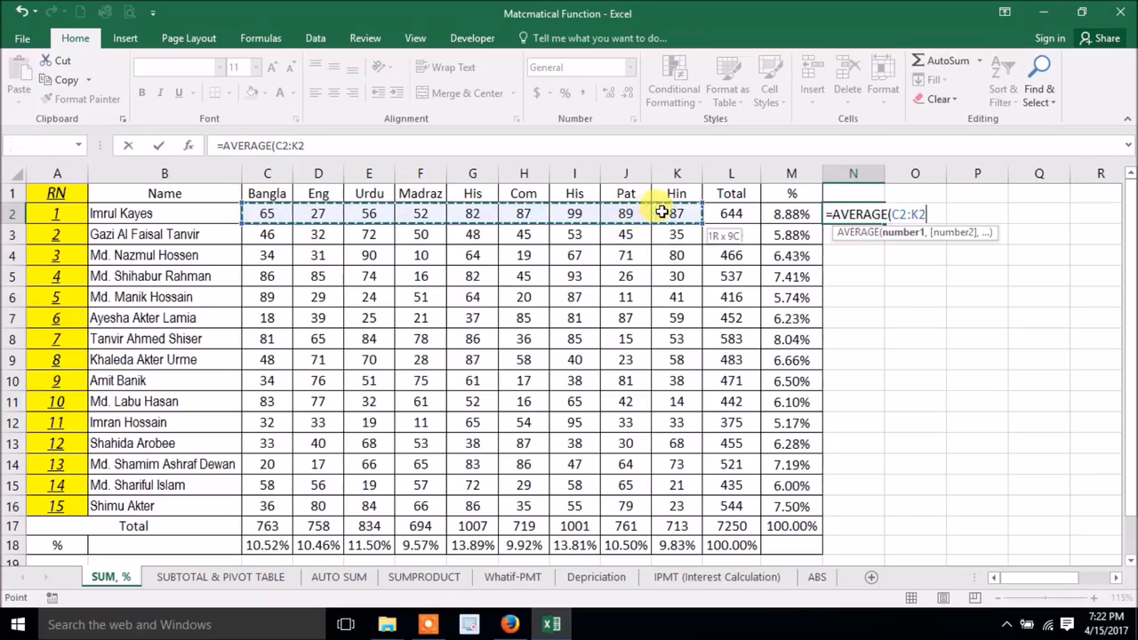
pyautogui.press('Return')
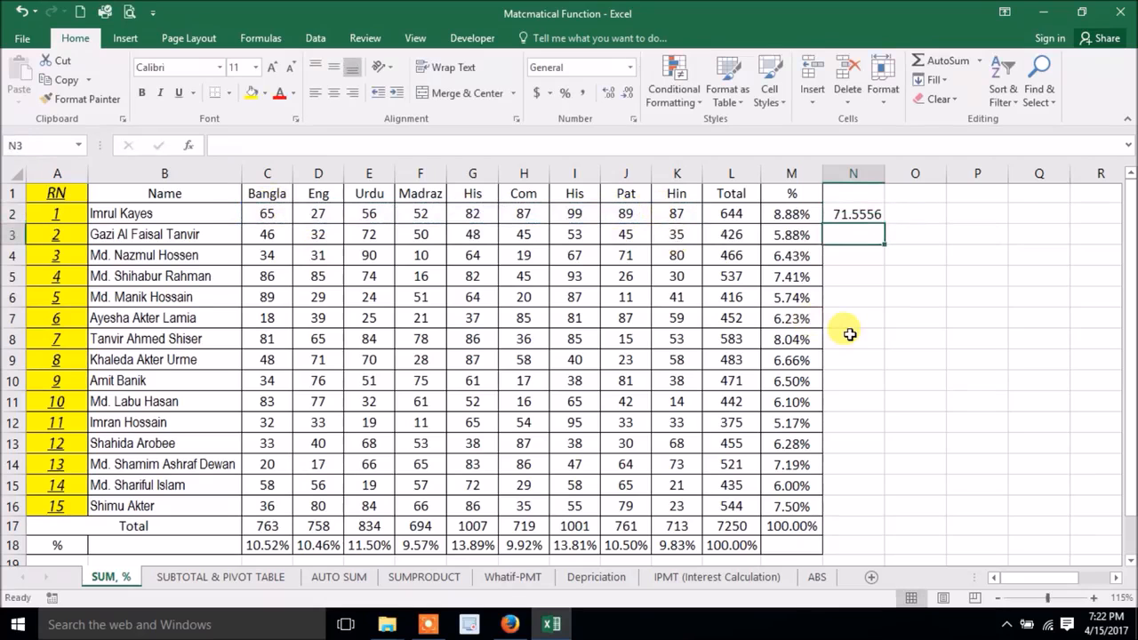
# Sum the first student's marks in O2 with =SUM(C2:K2) and set the cell's number format to General
pyautogui.moveTo(272, 213); pyautogui.dragTo(685, 216)
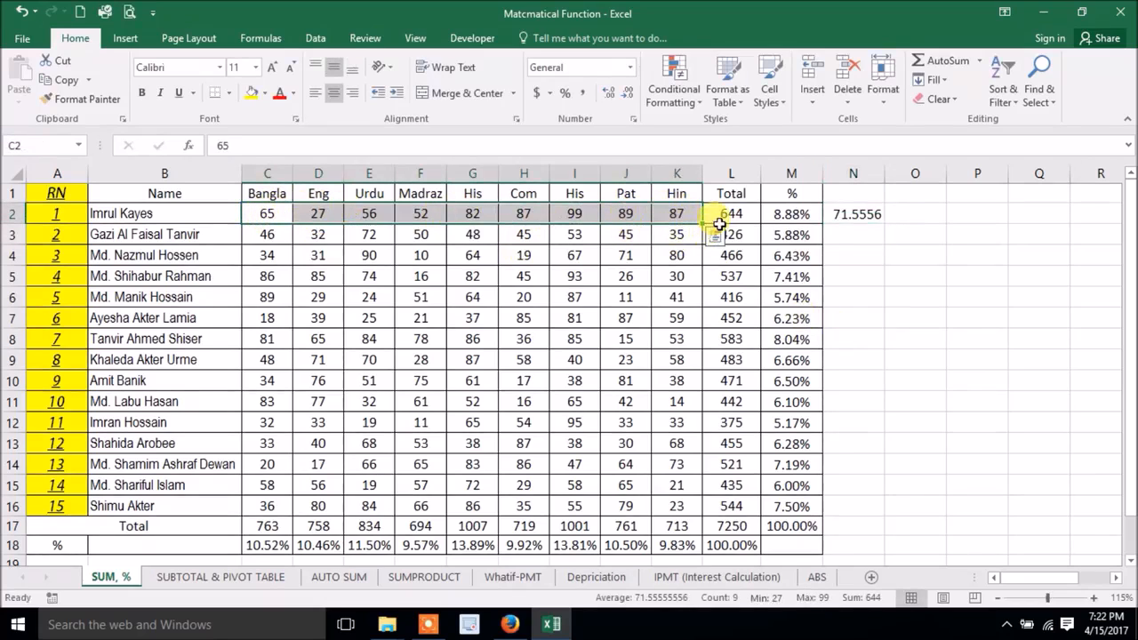
pyautogui.click(910, 214)
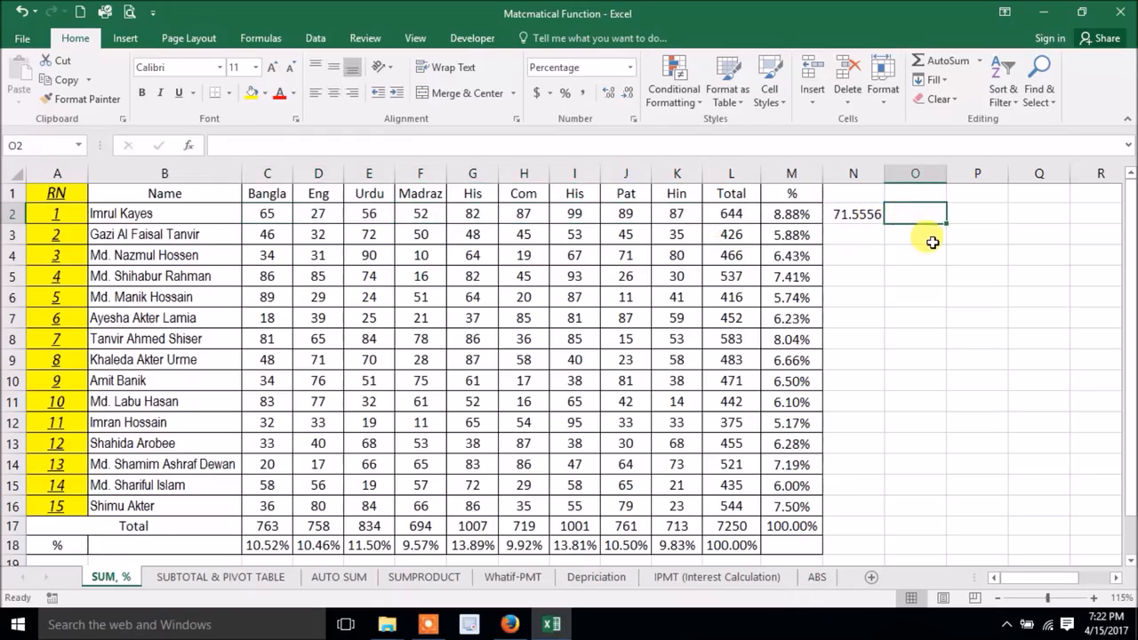
pyautogui.write('=sum(')
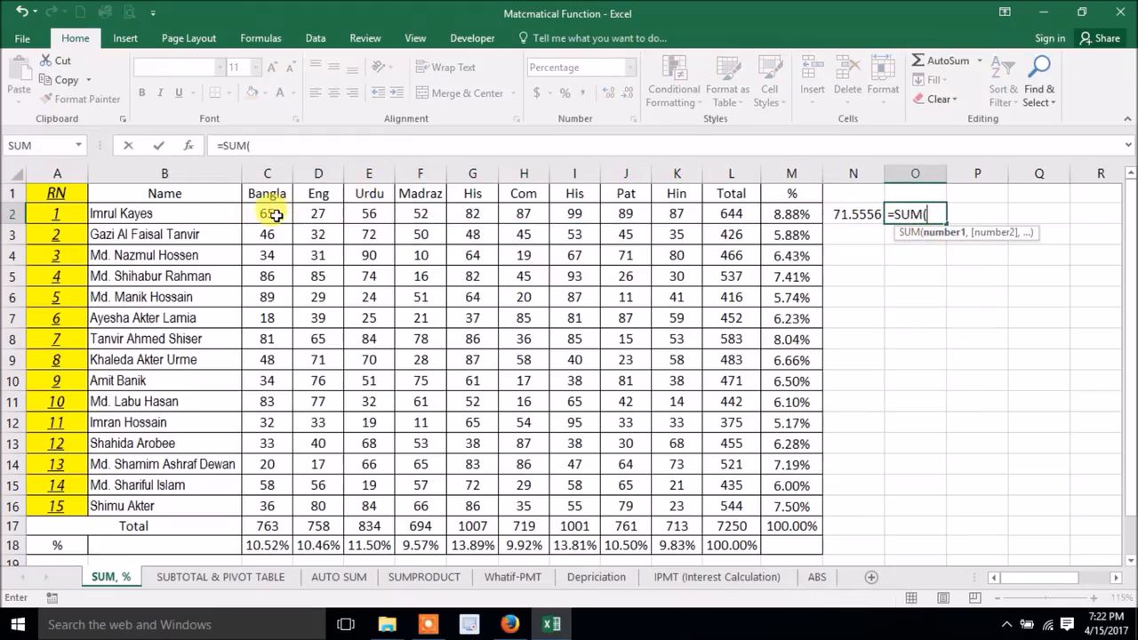
pyautogui.moveTo(274, 211); pyautogui.dragTo(675, 209)
pyautogui.press('Return')
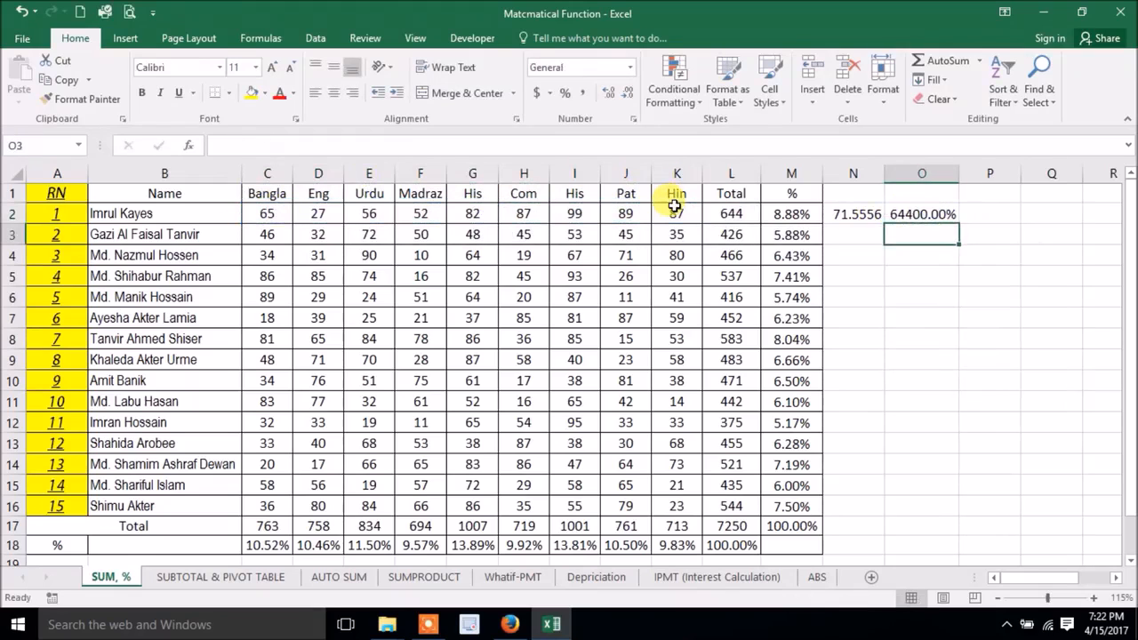
pyautogui.click(906, 215)
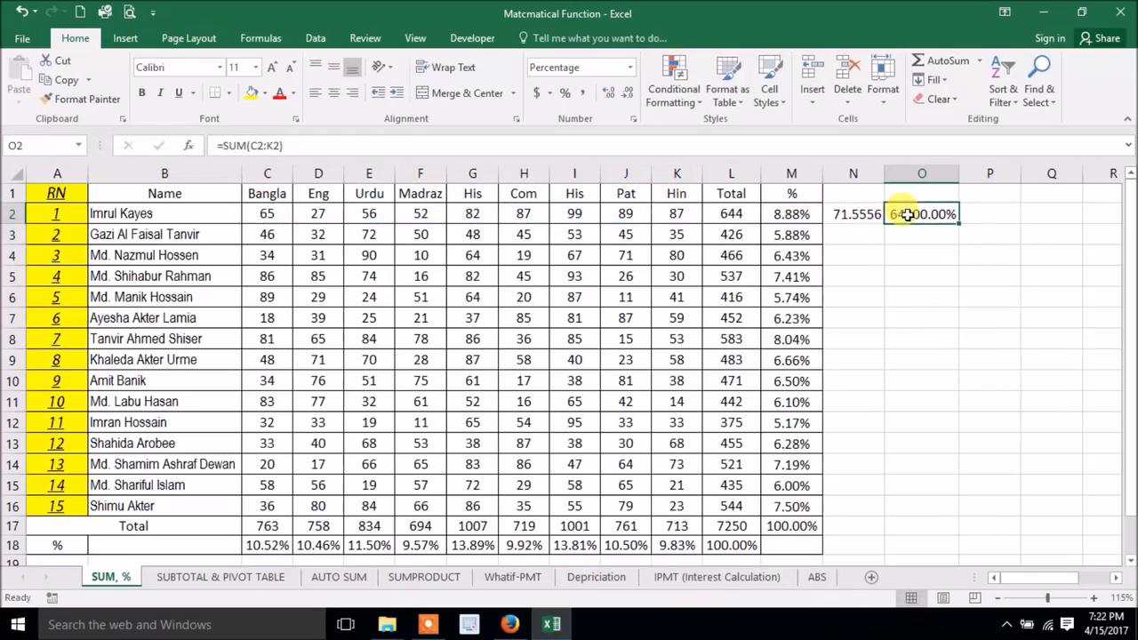
pyautogui.click(631, 69)
pyautogui.click(588, 96)
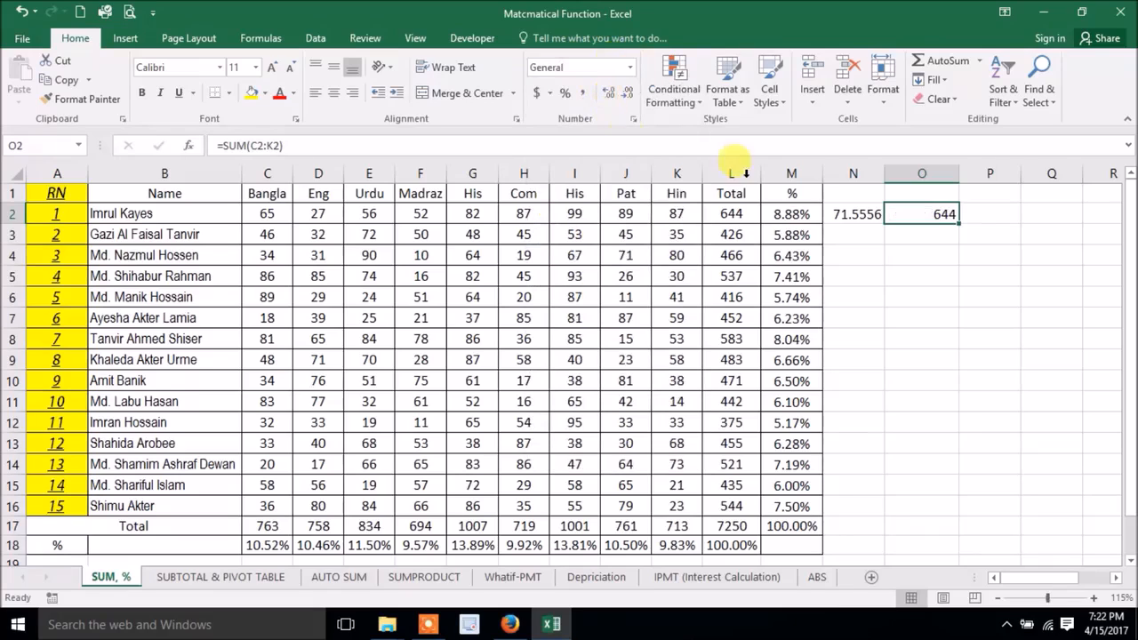
# Count the first student's subject marks from C2 to K2 and enter 9 in P2
pyautogui.click(978, 214)
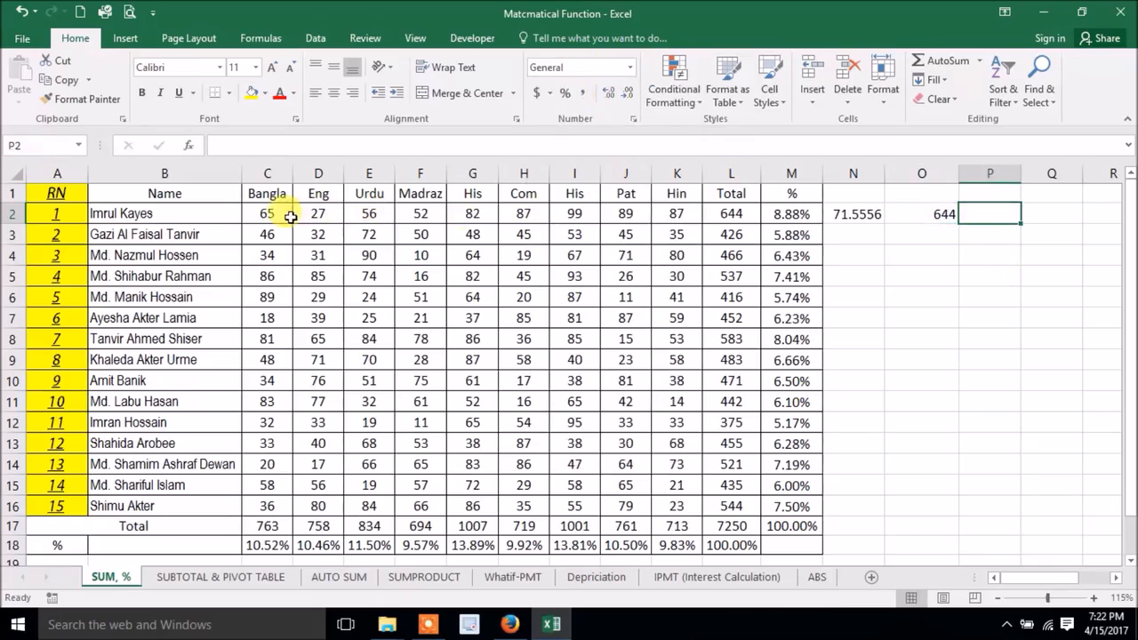
pyautogui.moveTo(271, 213); pyautogui.dragTo(673, 207)
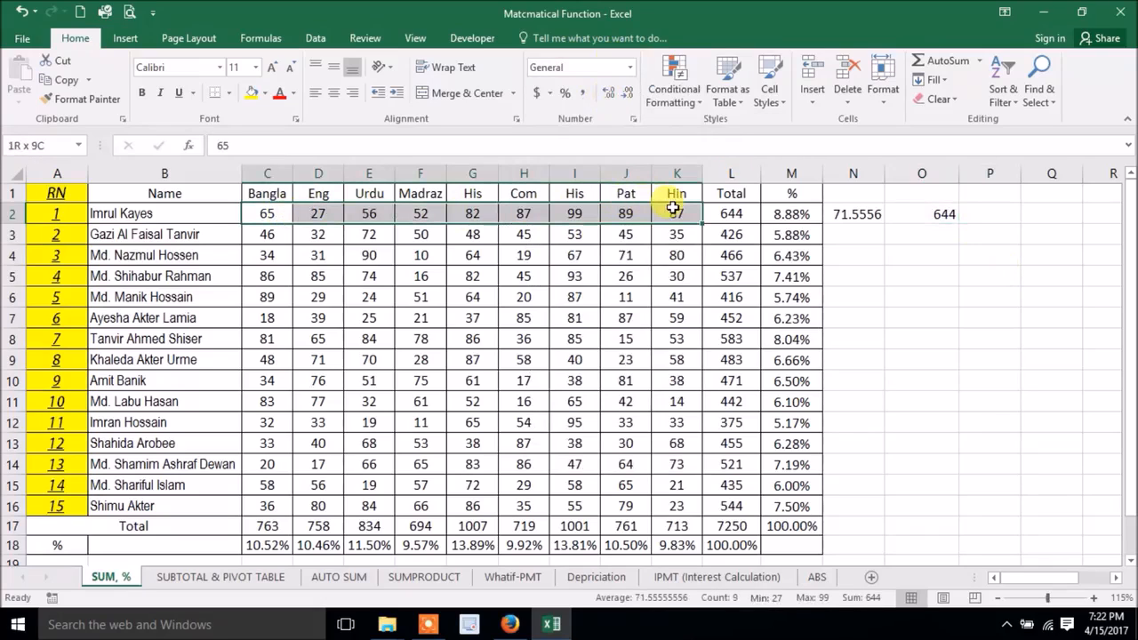
pyautogui.click(978, 215)
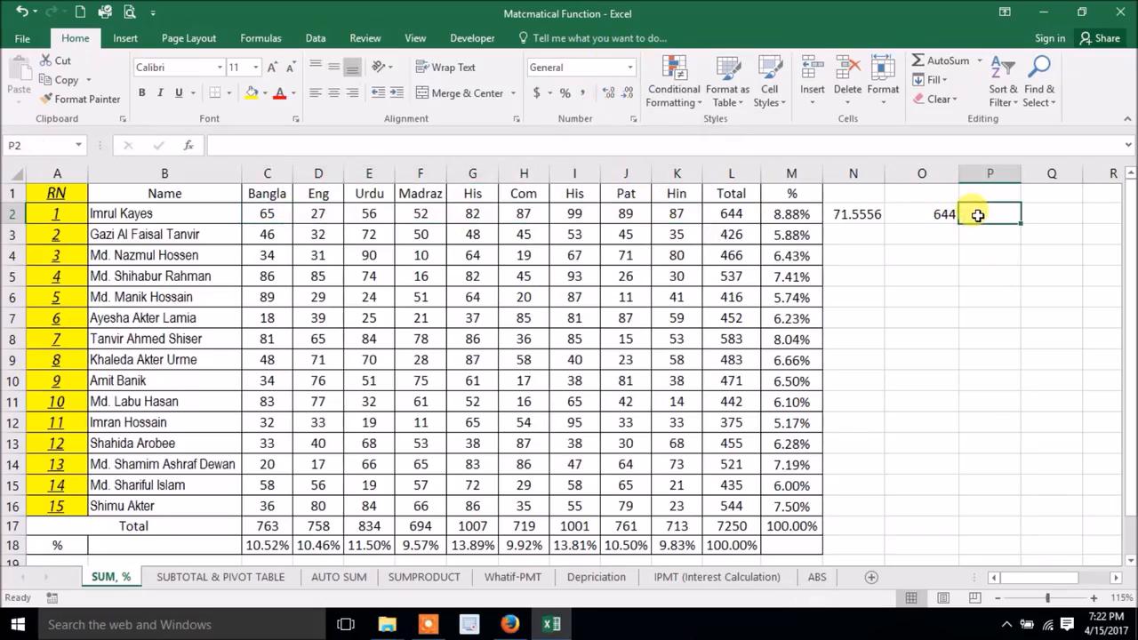
pyautogui.write('9')
# Enter =O2/P2 in Q2 to calculate the average manually, and compare it with the AVERAGE formula in N2
pyautogui.click(1042, 214)
pyautogui.write('=')
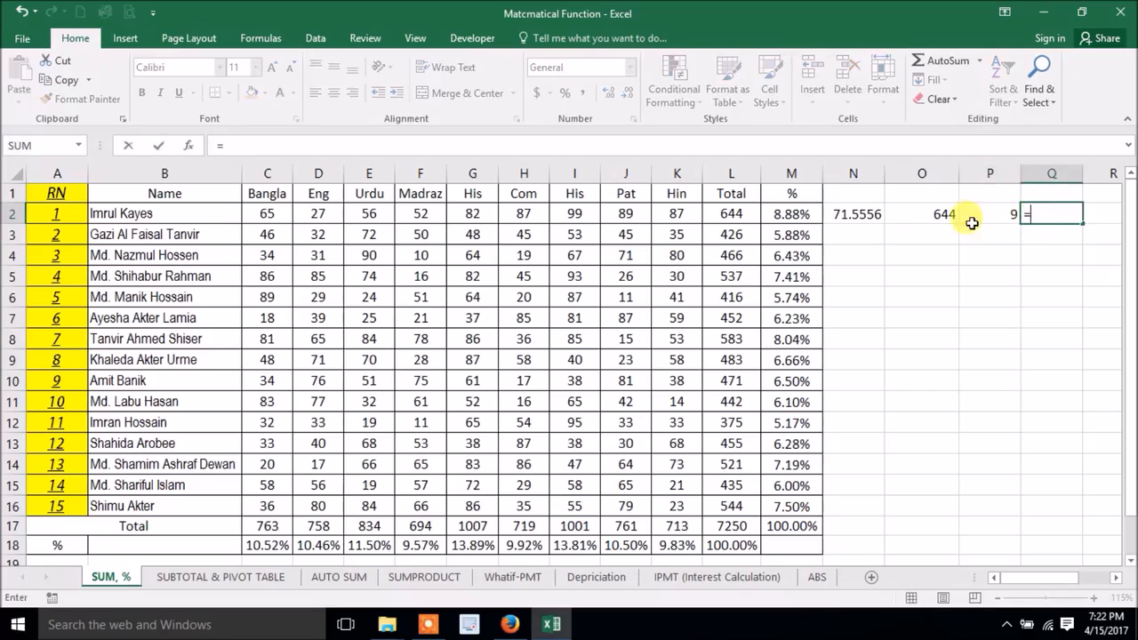
pyautogui.click(935, 214)
pyautogui.write('/')
pyautogui.click(986, 220)
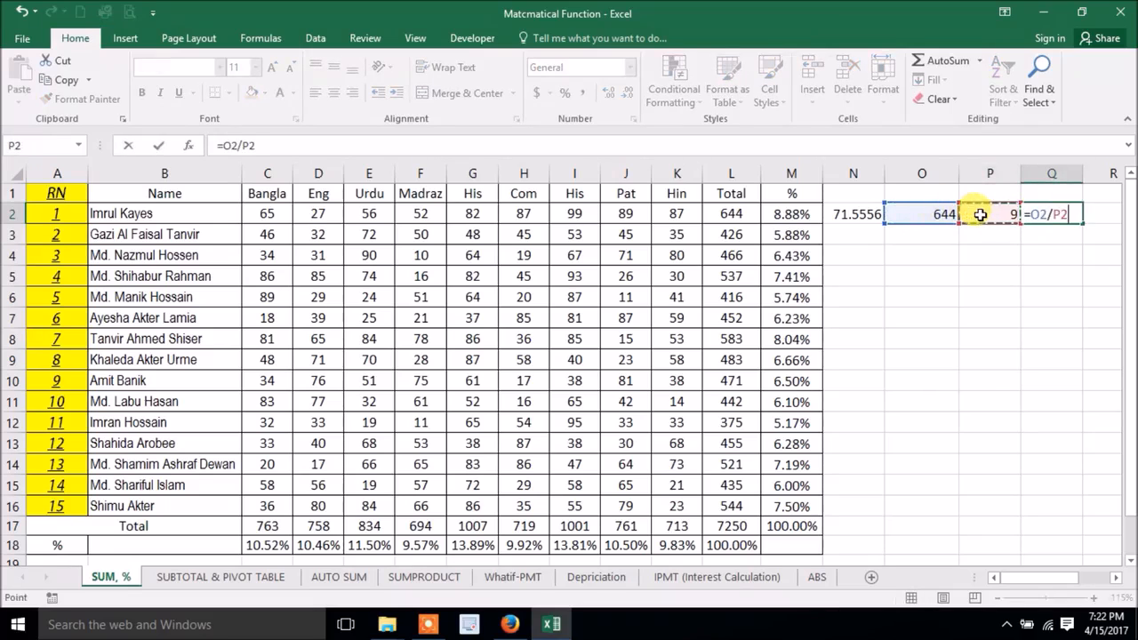
pyautogui.press('Return')
pyautogui.click(861, 214)
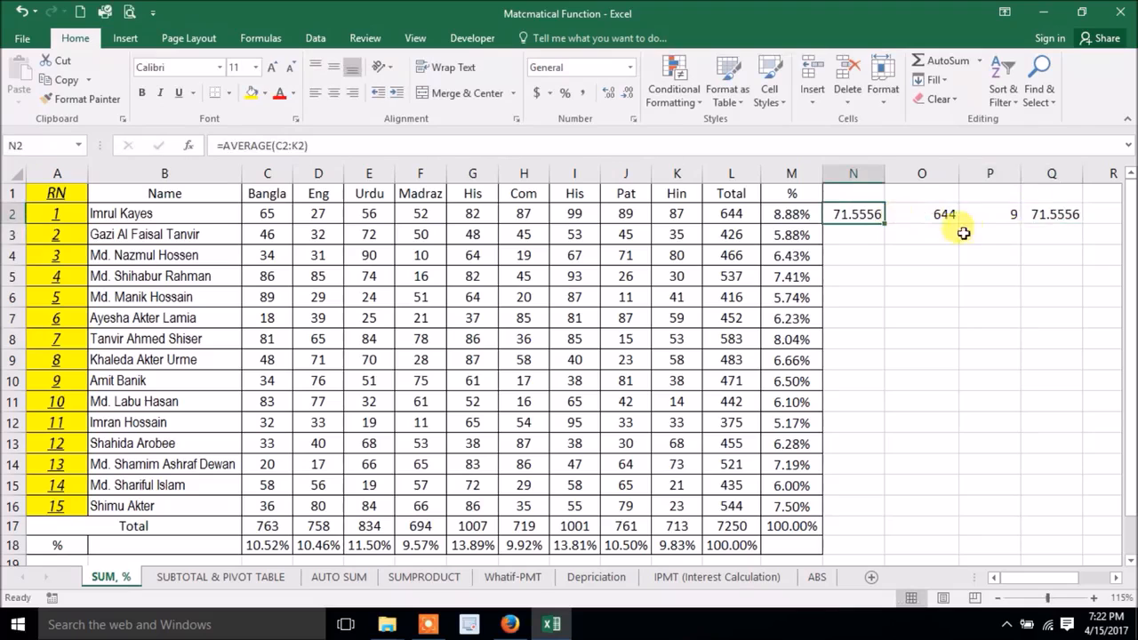
pyautogui.click(1029, 220)
# Clear the manual average check in O2:Q2, keeping the AVERAGE formula in N2
pyautogui.moveTo(854, 194); pyautogui.dragTo(1031, 253)
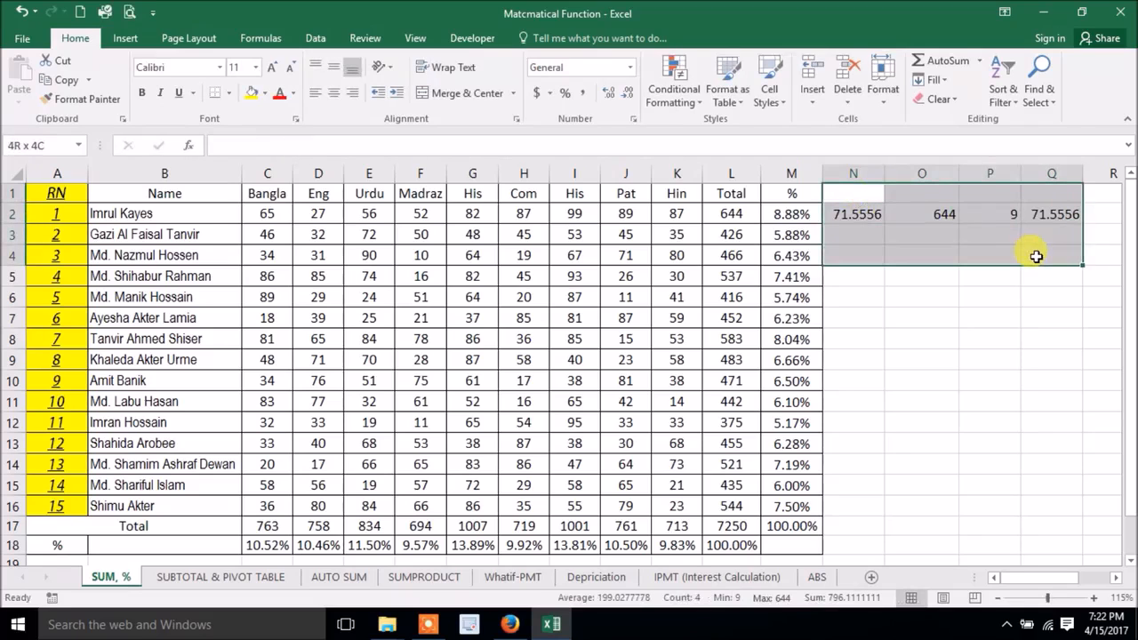
pyautogui.moveTo(953, 192); pyautogui.dragTo(1053, 228)
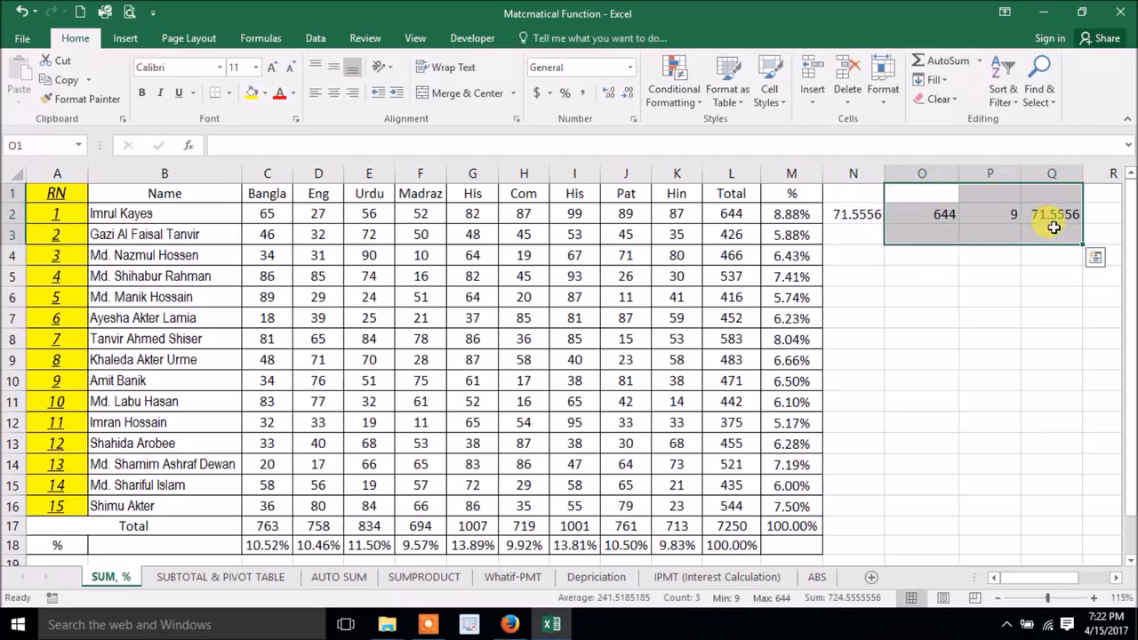
pyautogui.press('Delete')
pyautogui.click(921, 277)
# Fill the AVERAGE formula from N2 down column N to calculate every student's average mark
pyautogui.click(861, 215)
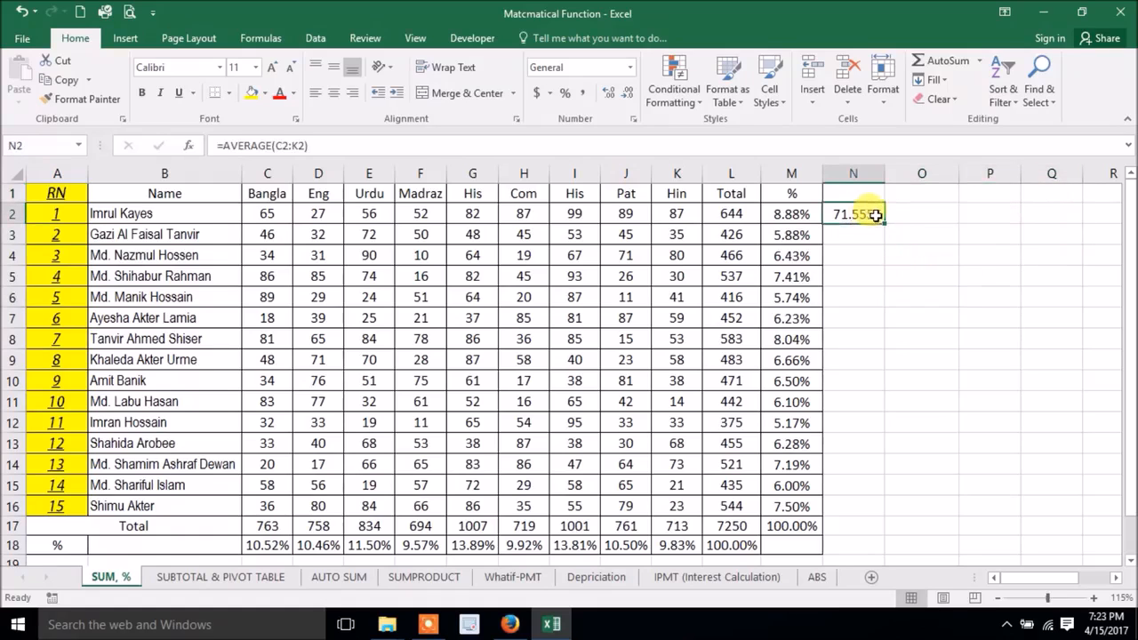
pyautogui.doubleClick(884, 221)
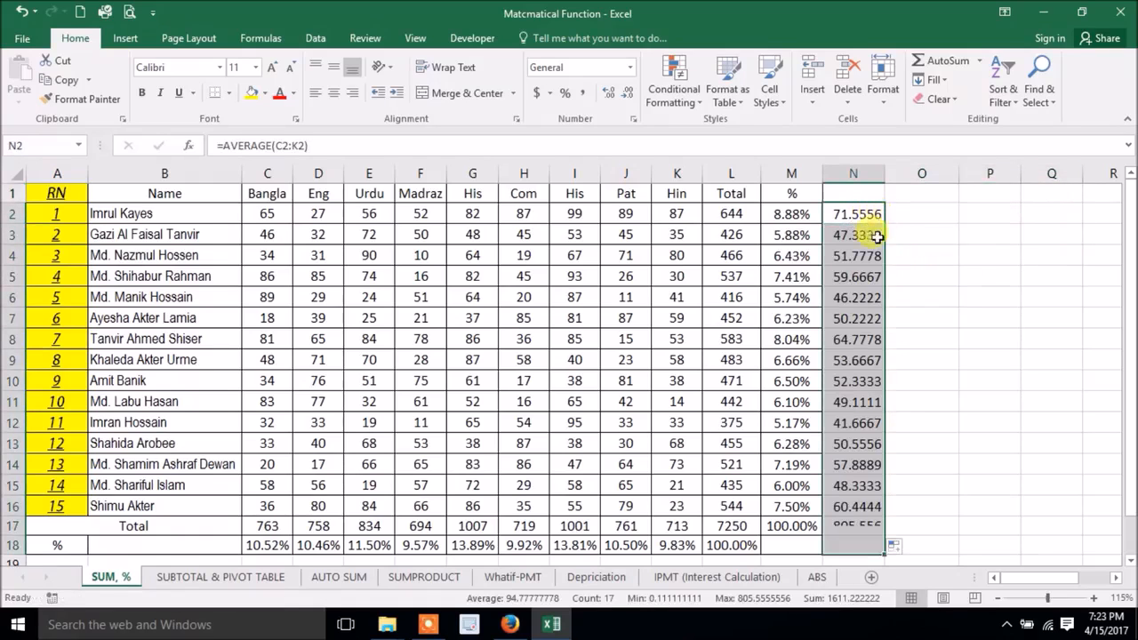
# Delete the unneeded averages in N18 and N17 beside the percentage and Total rows
pyautogui.scroll(-1, 970, 444)
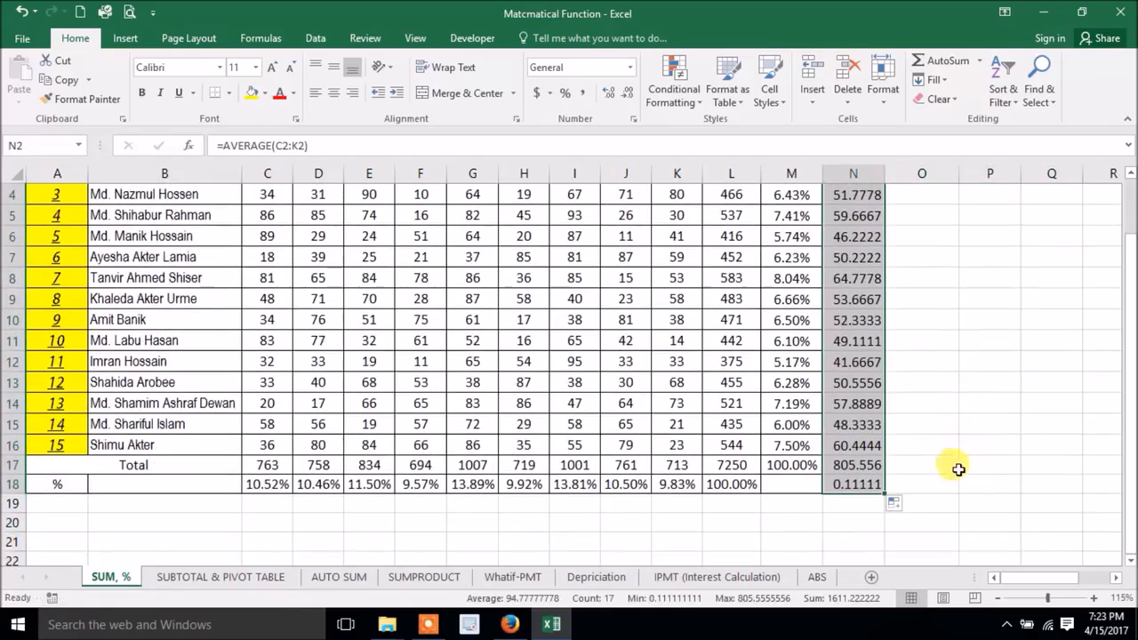
pyautogui.click(873, 483)
pyautogui.press('Delete')
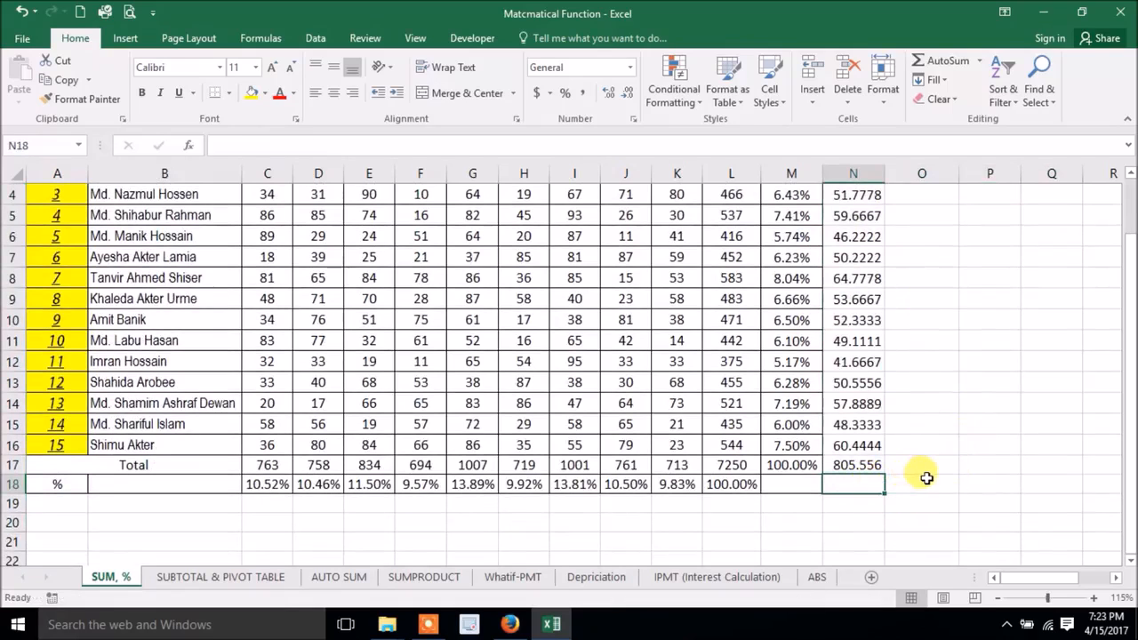
pyautogui.scroll(1, 960, 459)
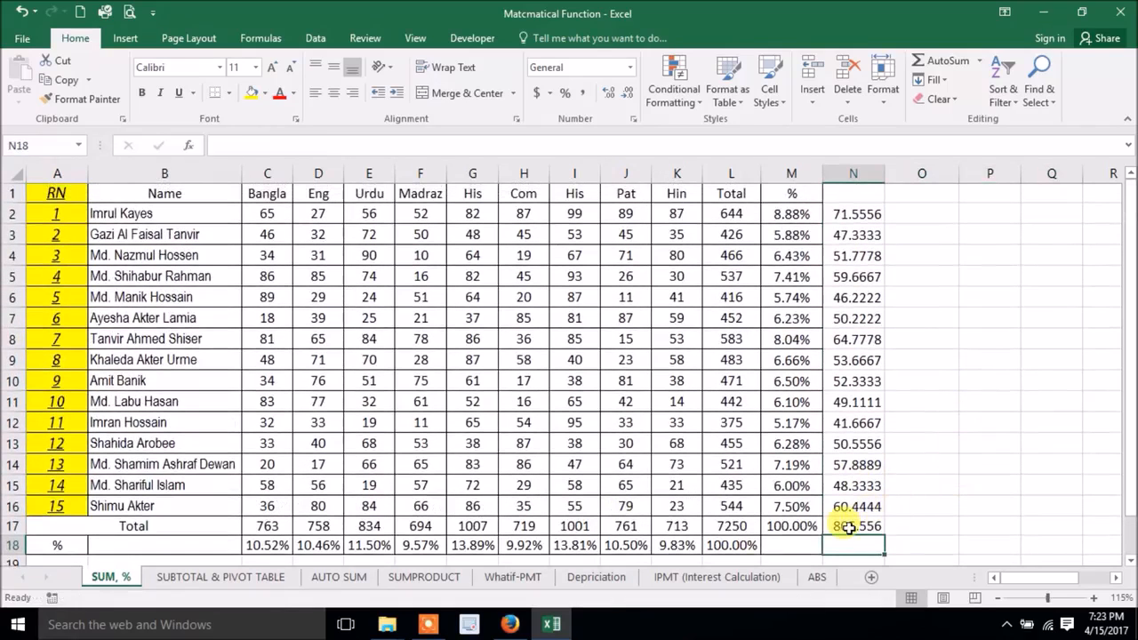
pyautogui.click(847, 526)
pyautogui.press('Delete')
pyautogui.click(962, 447)
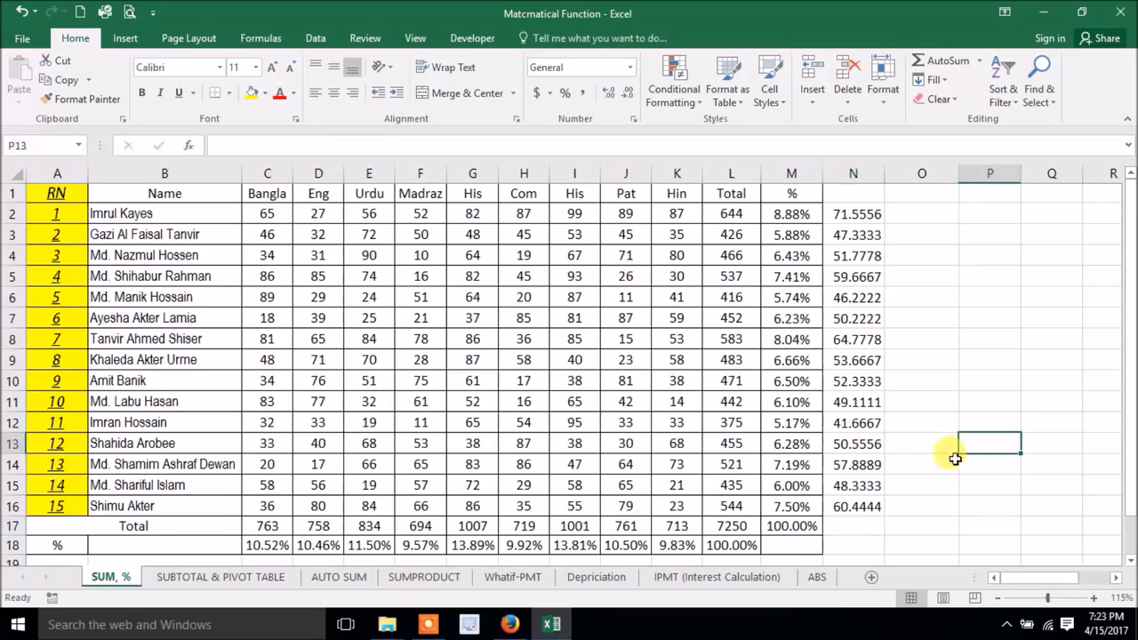
pyautogui.click(427, 628)
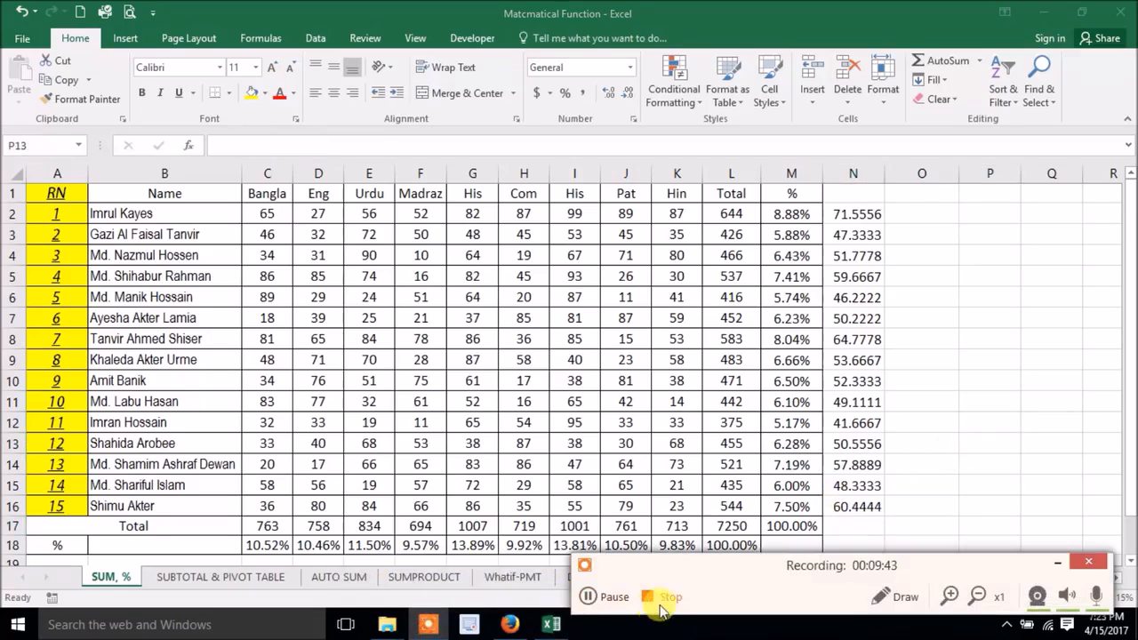
pyautogui.click(658, 597)
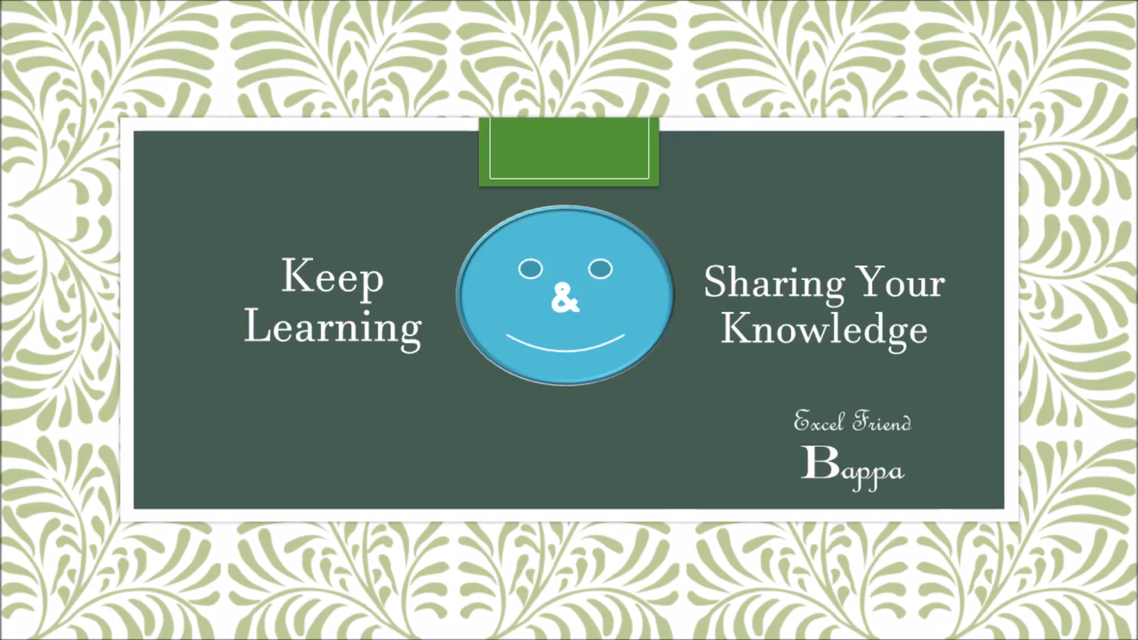